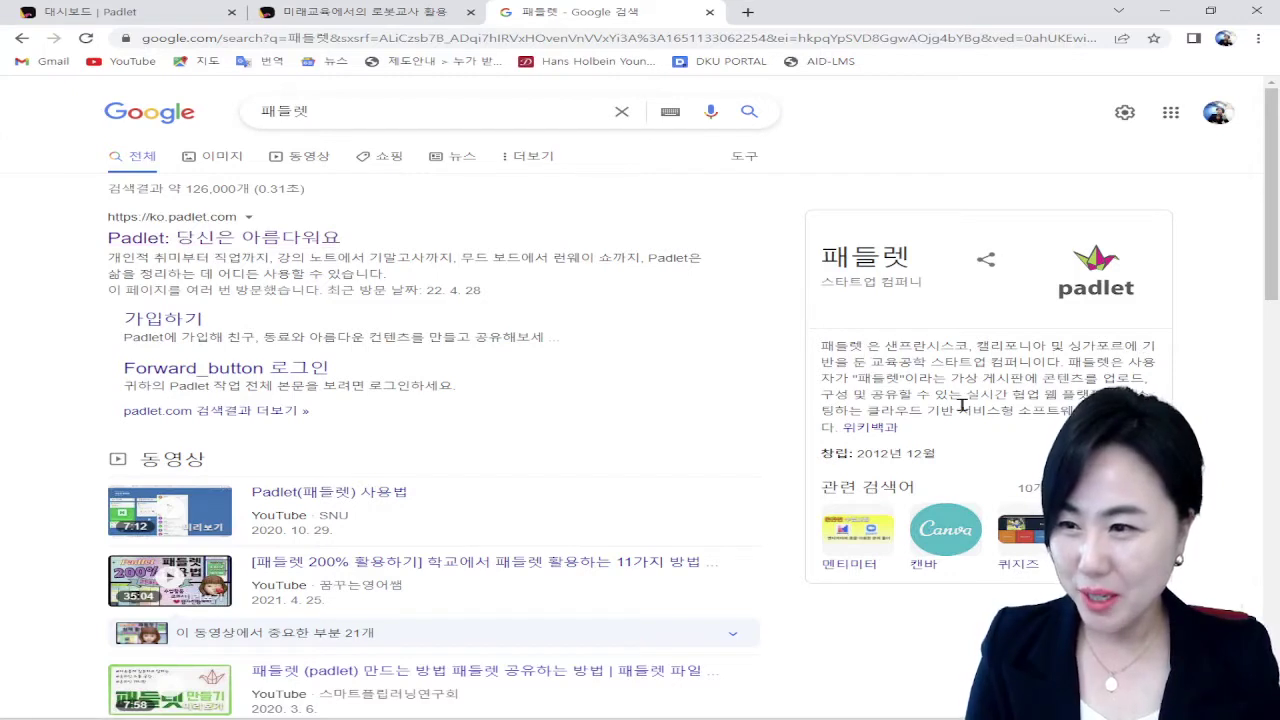
Step: Go from the Google results to ko.padlet.com and its dashboard of existing padlets
left_click_drag(908, 347, 1051, 366)
left_click(715, 413)
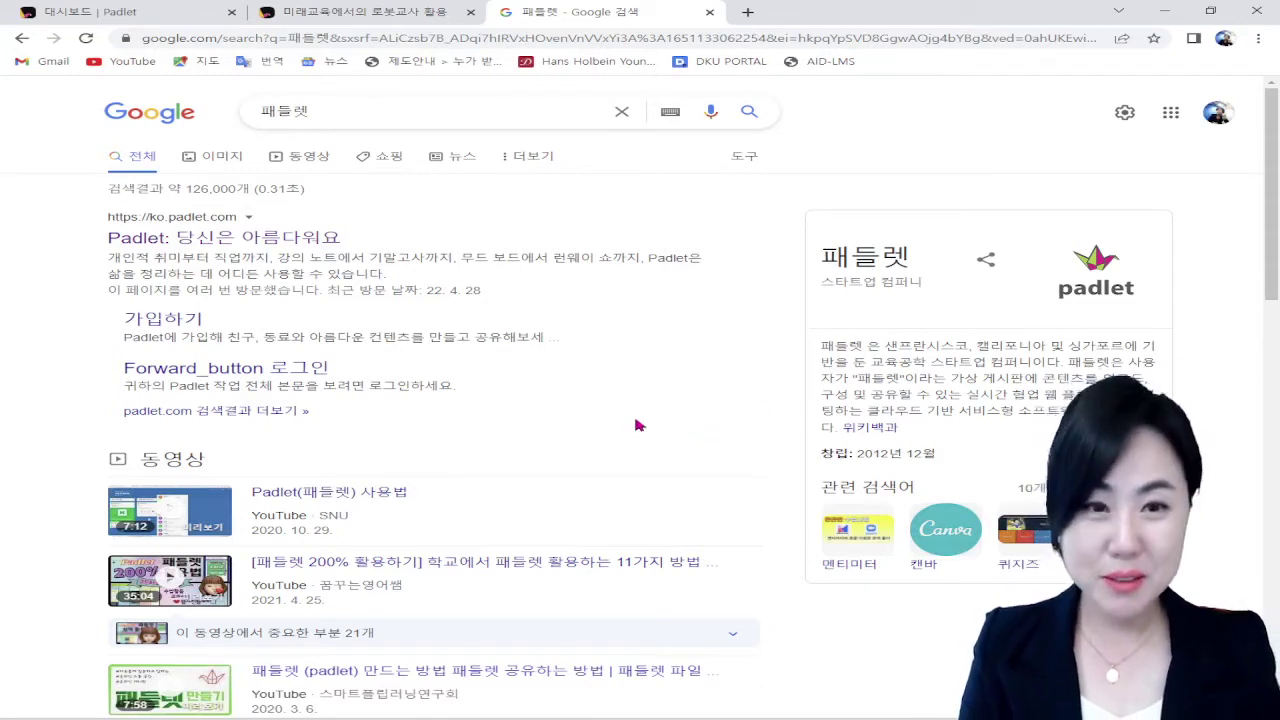
left_click(203, 241)
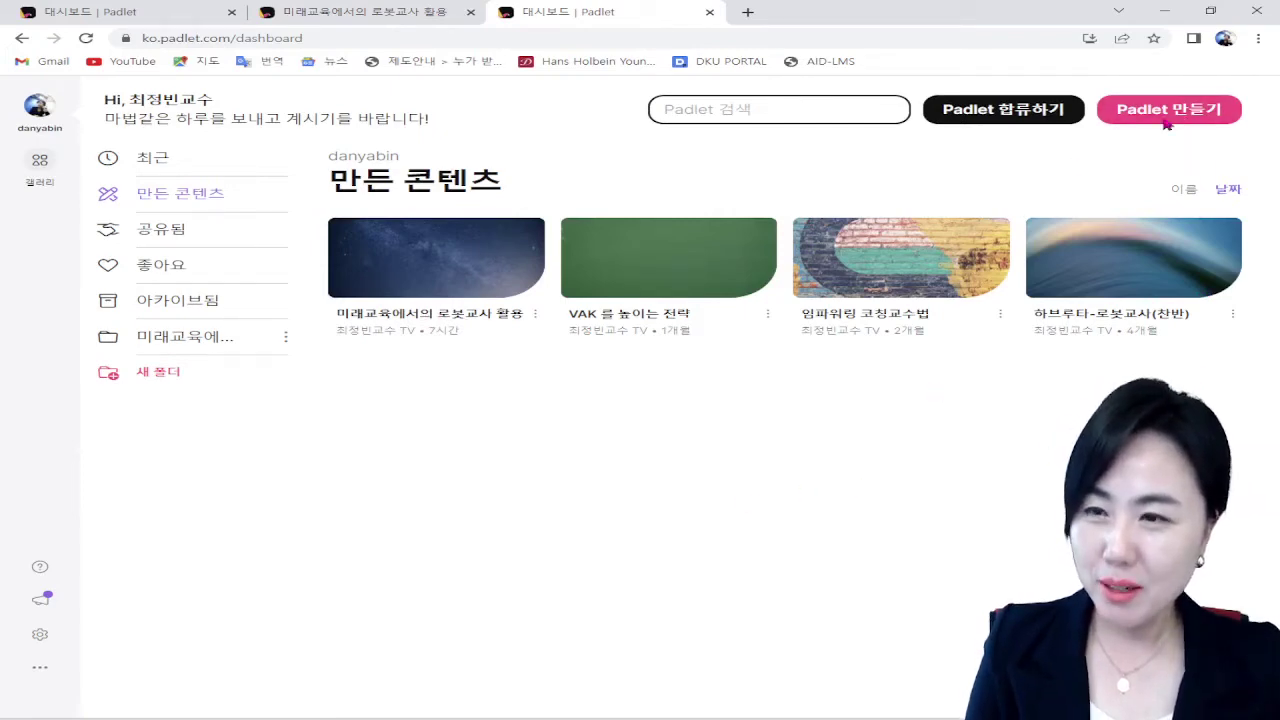
Step: Start a new padlet and browse the Wall layout's Travel Itinerary example
left_click(1210, 110)
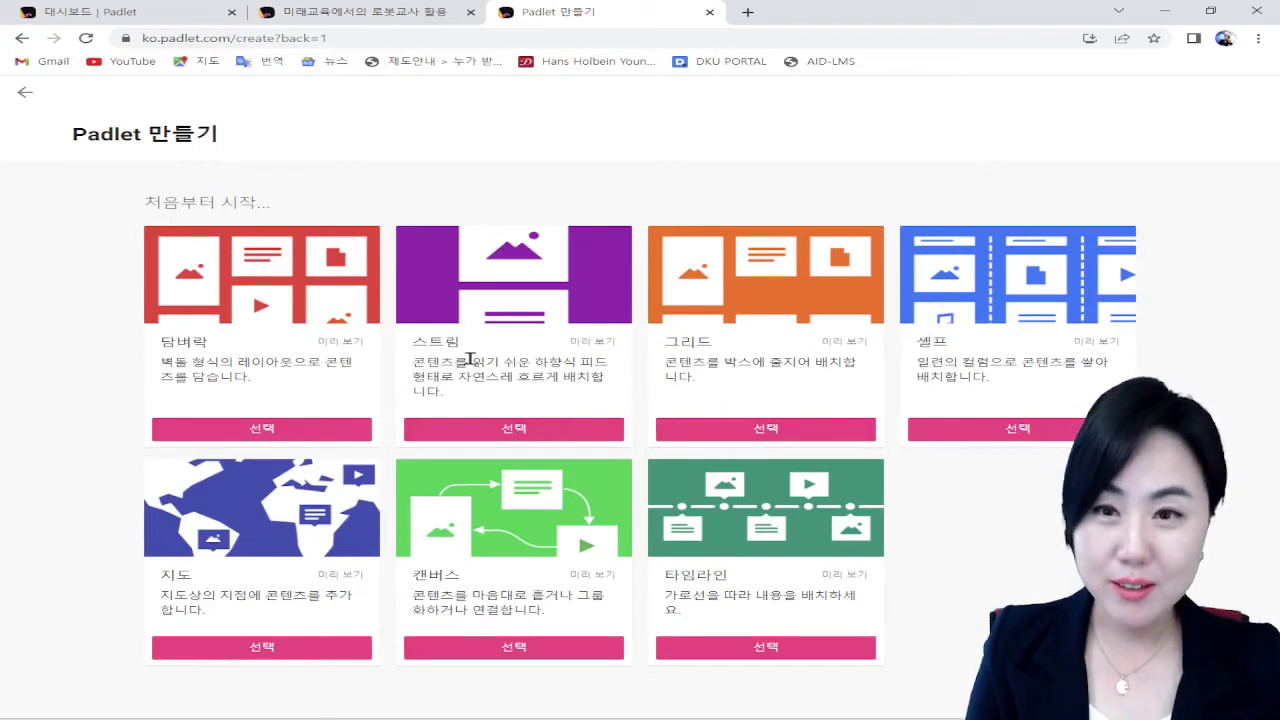
left_click(327, 343)
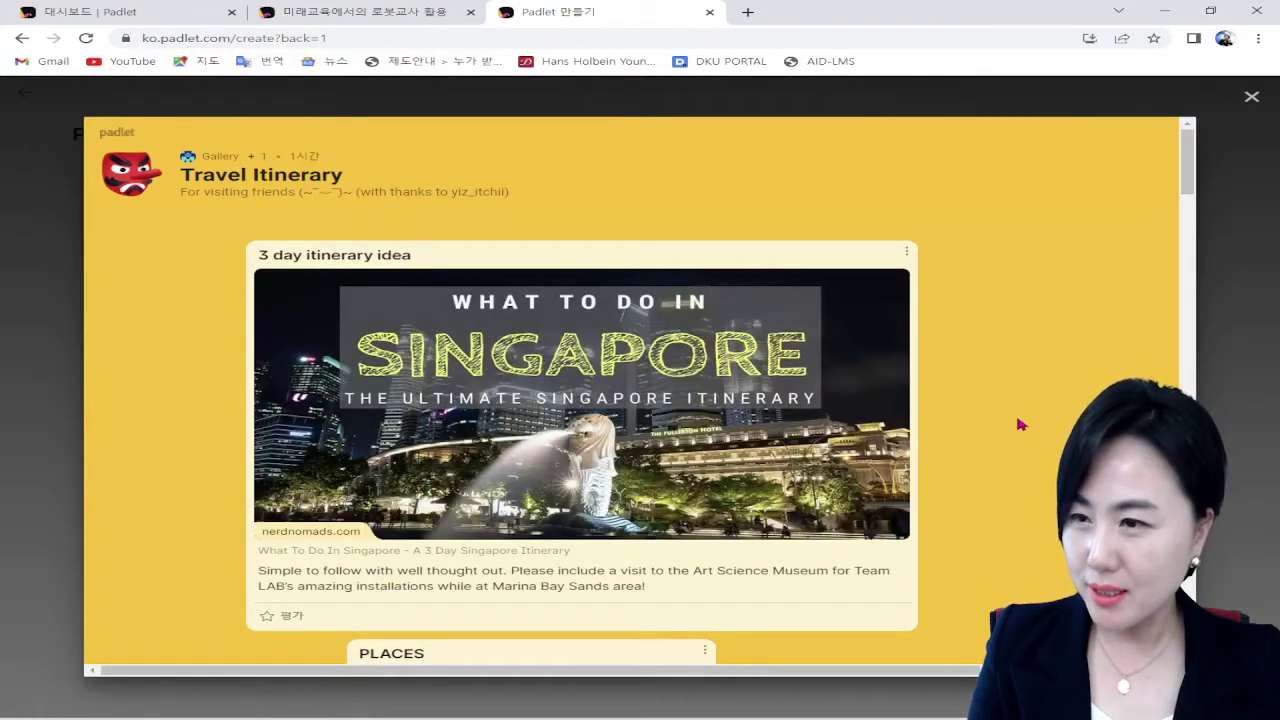
scroll(1017, 424, "down", 2)
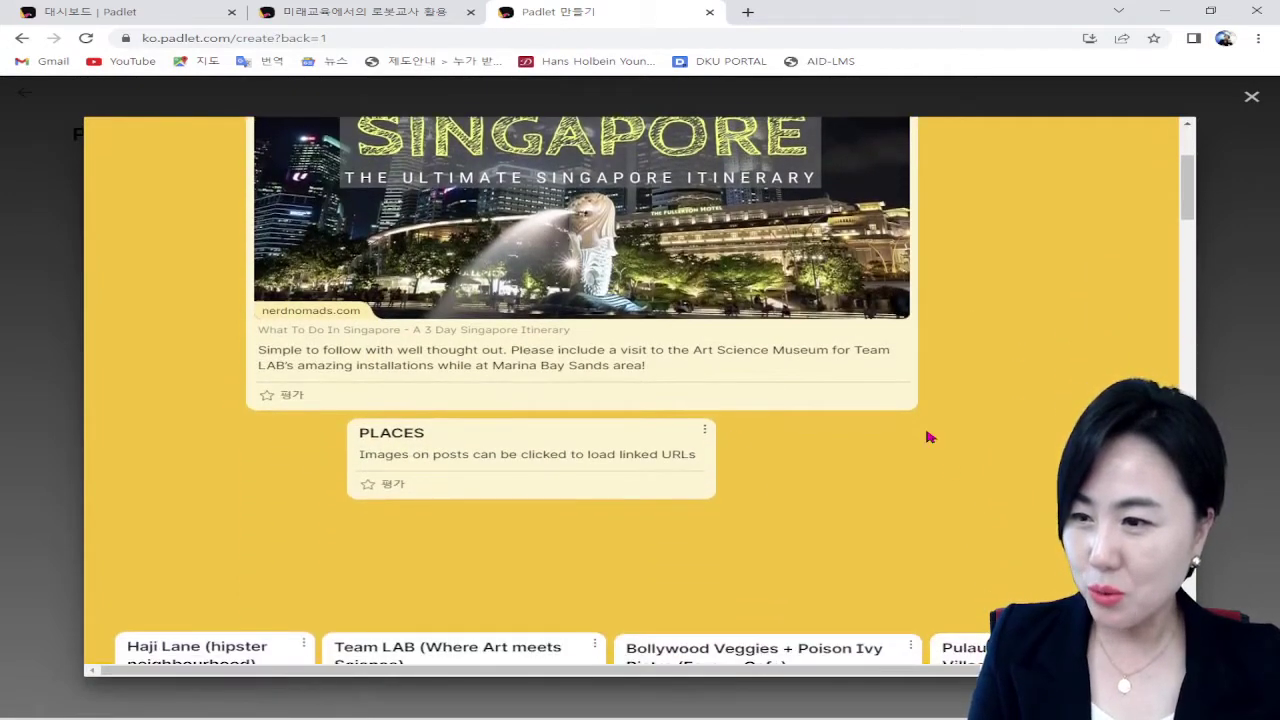
scroll(648, 518, "down", 1)
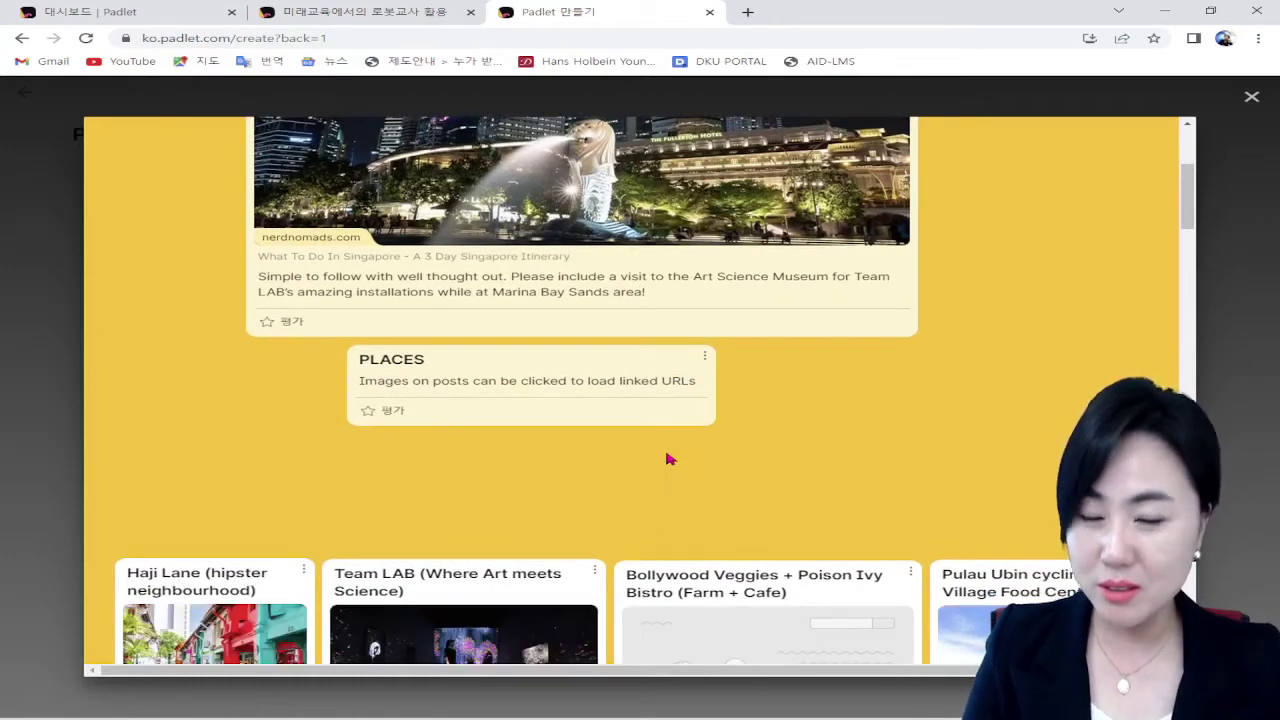
scroll(550, 420, "down", 7)
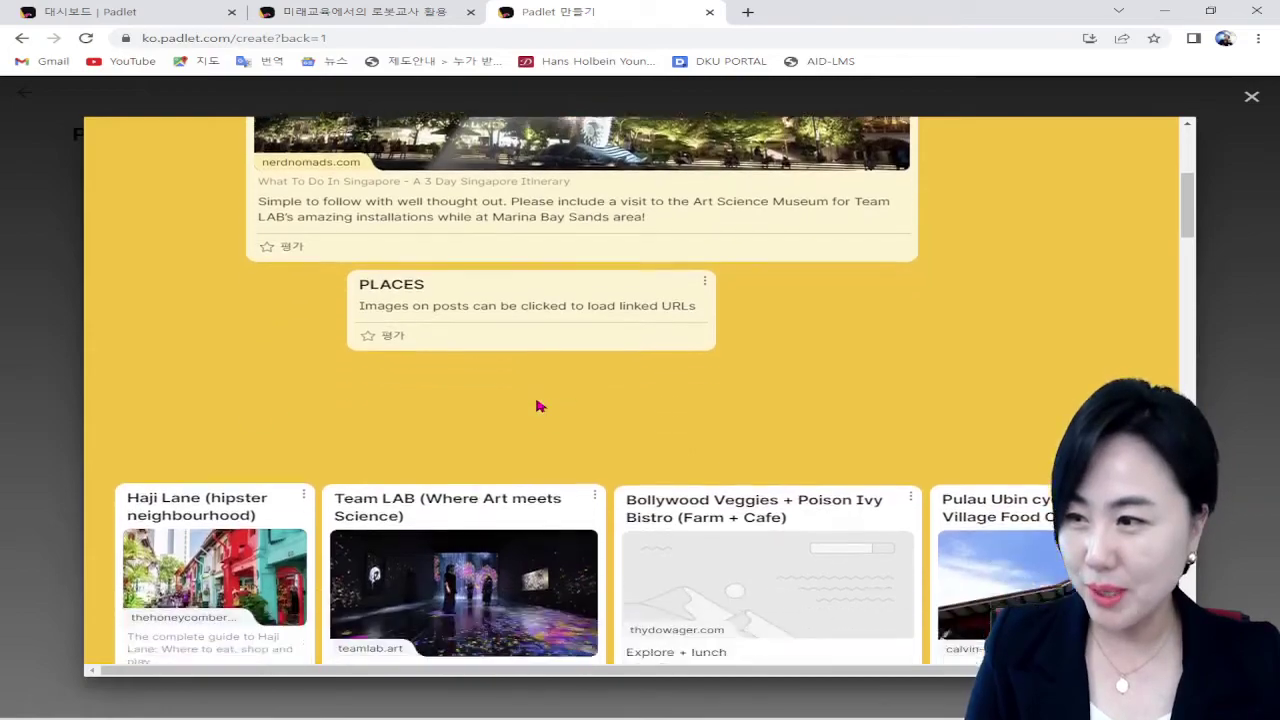
scroll(811, 471, "down", 5)
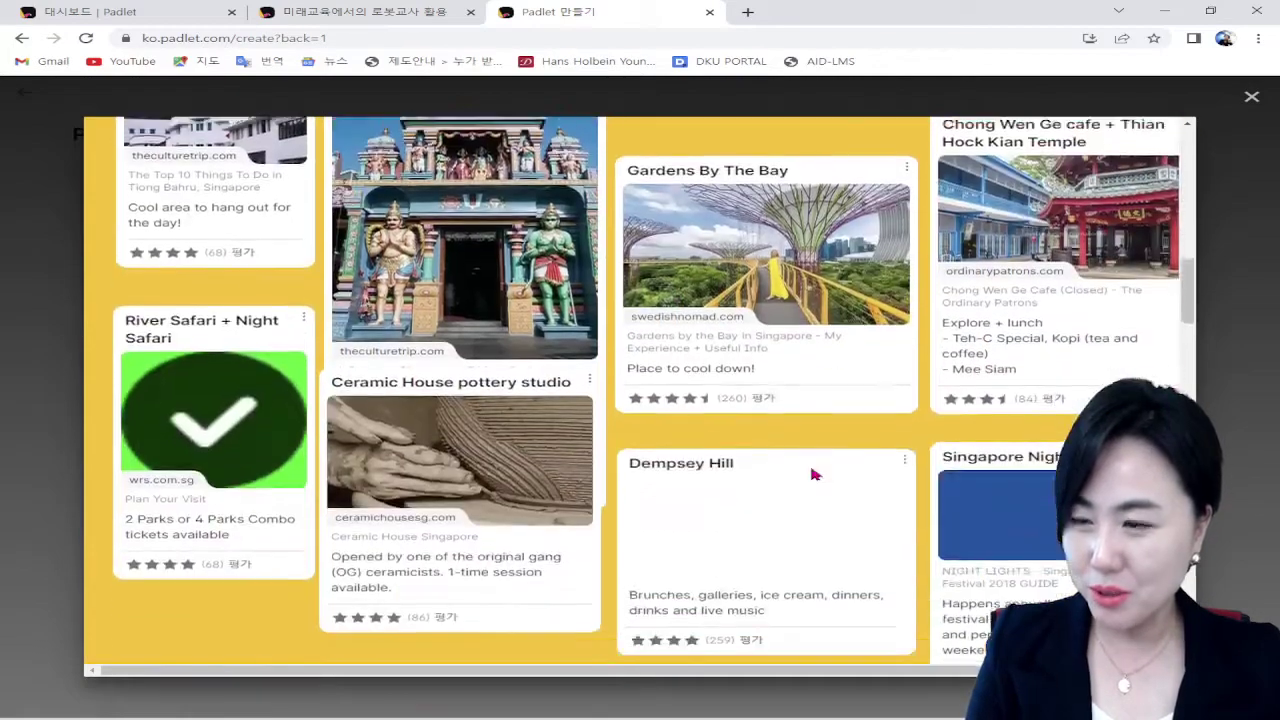
scroll(820, 480, "up", 12)
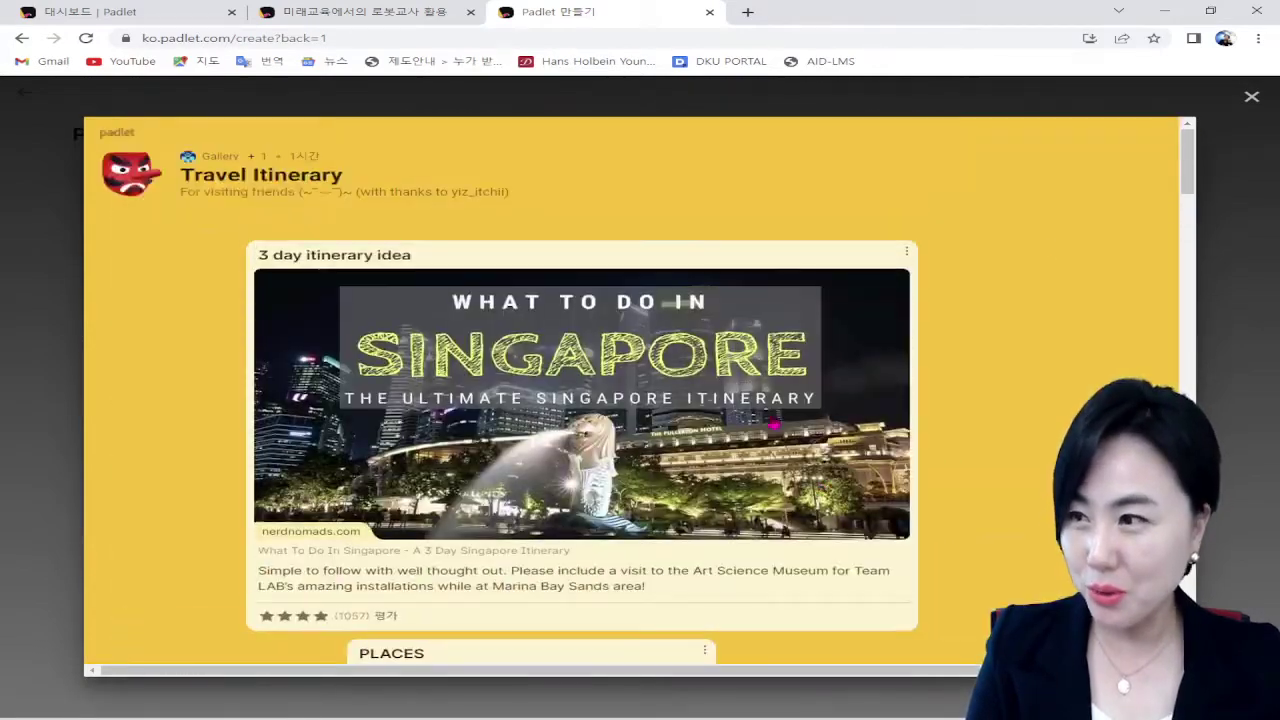
left_click(1251, 97)
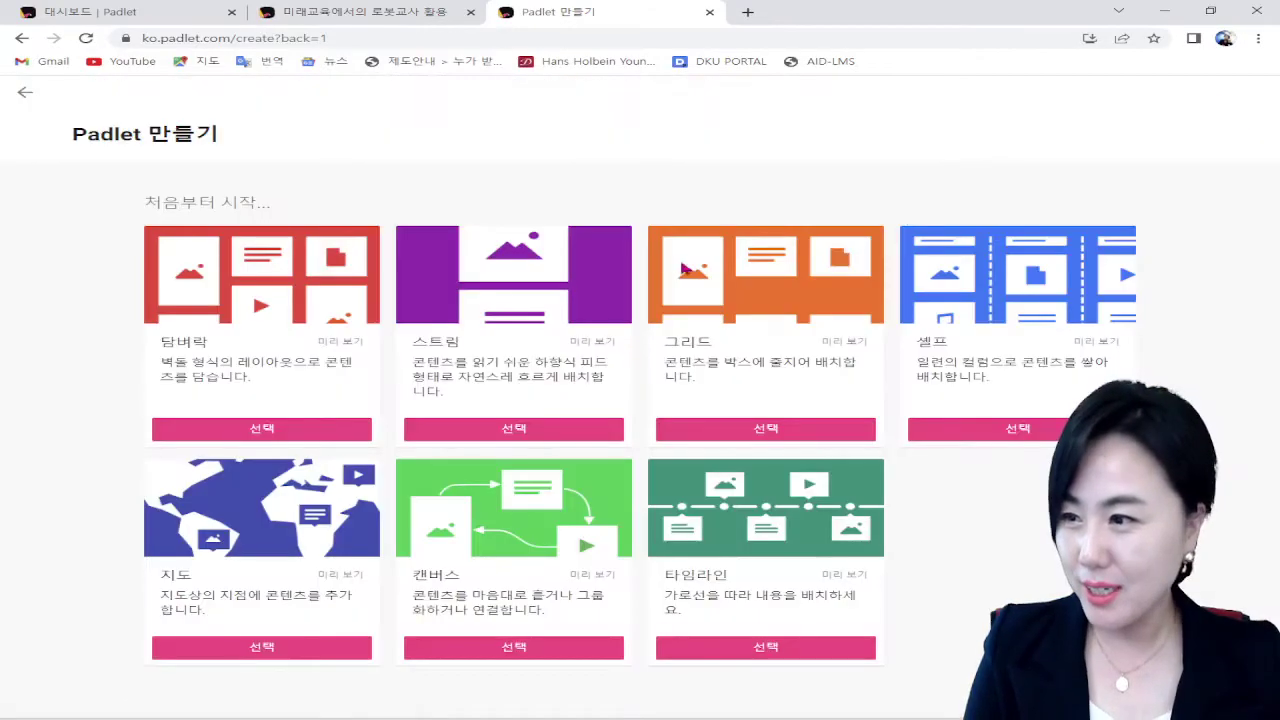
Step: Browse the Stream layout's Diary of a Ghost example, returning to the layout choices
left_click(592, 340)
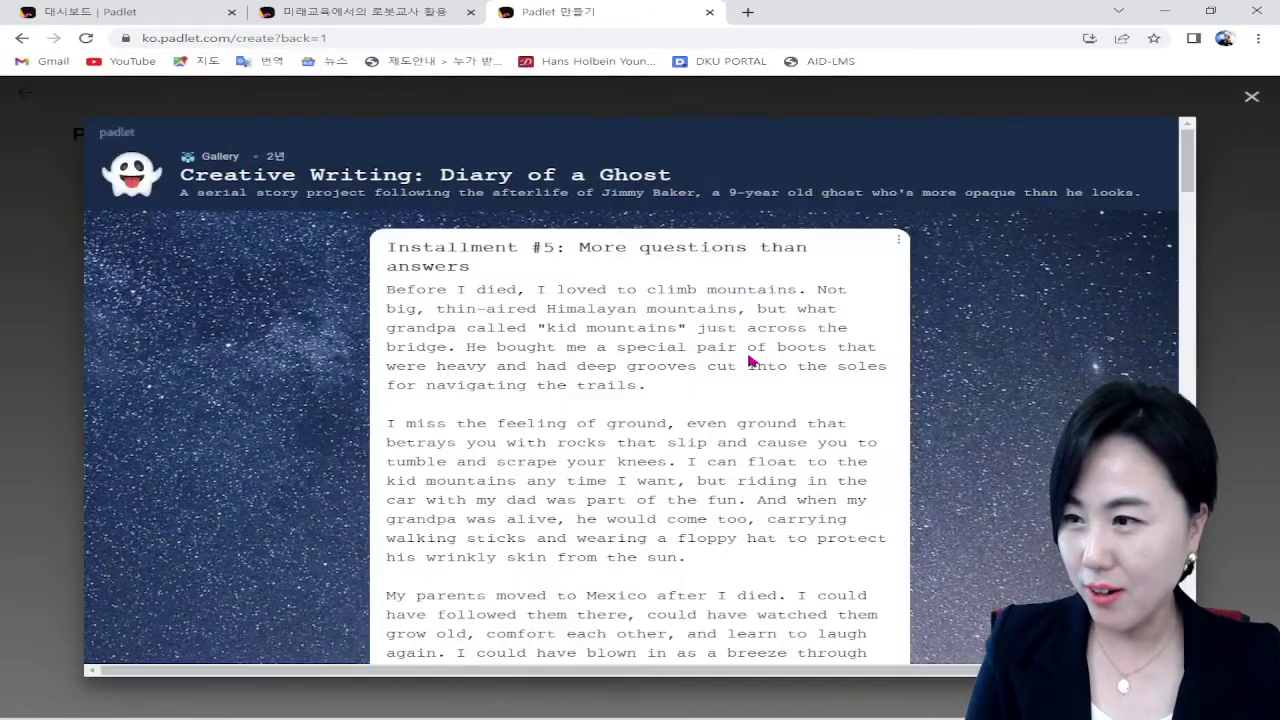
scroll(704, 296, "down", 15)
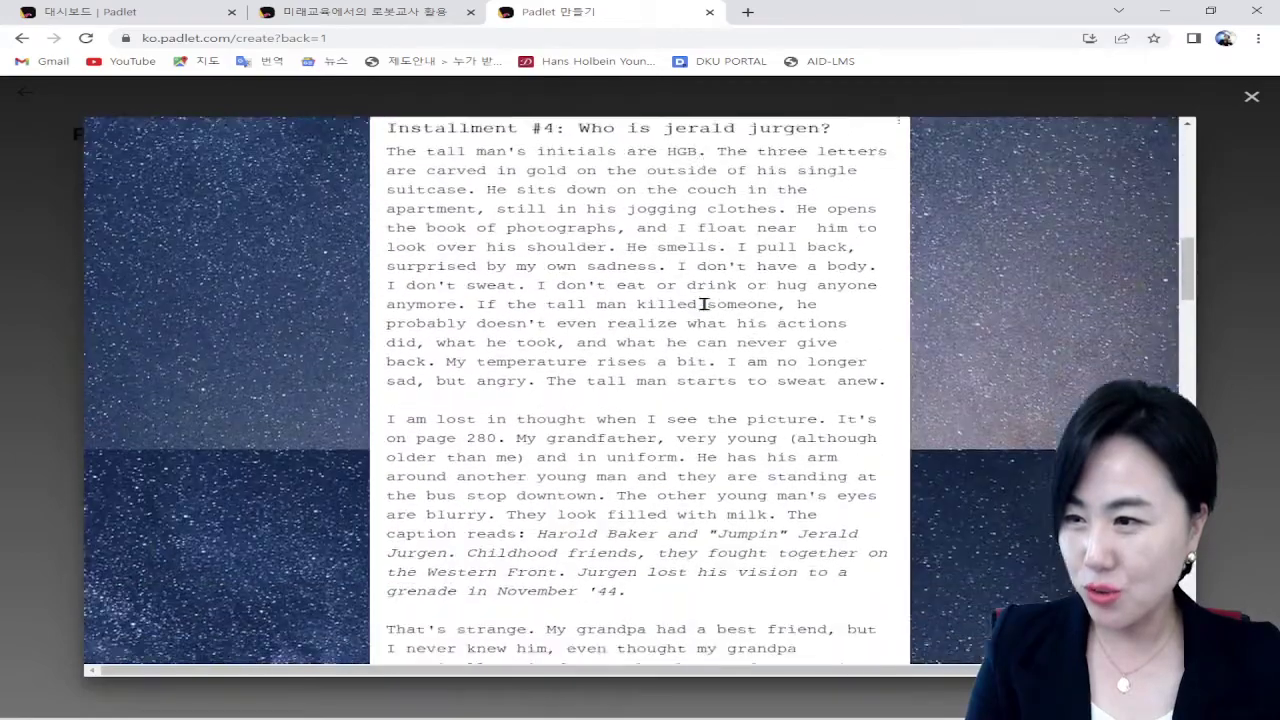
scroll(704, 314, "down", 8)
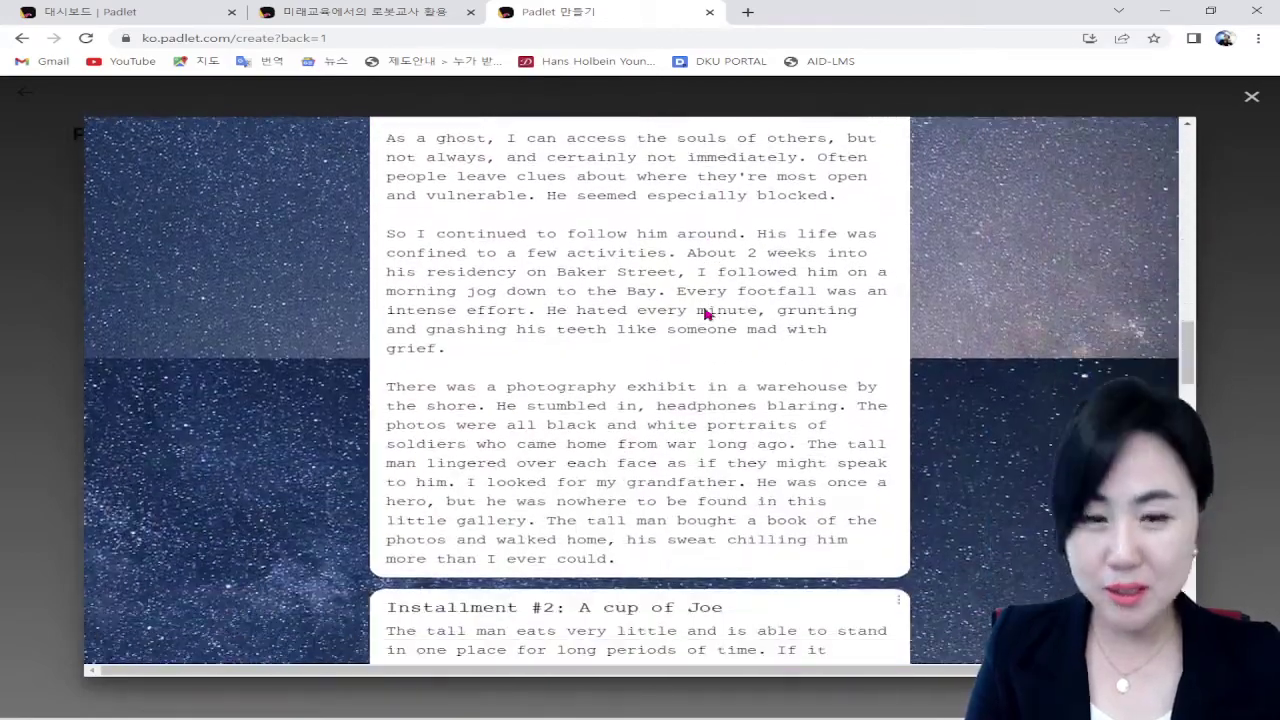
scroll(704, 308, "down", 10)
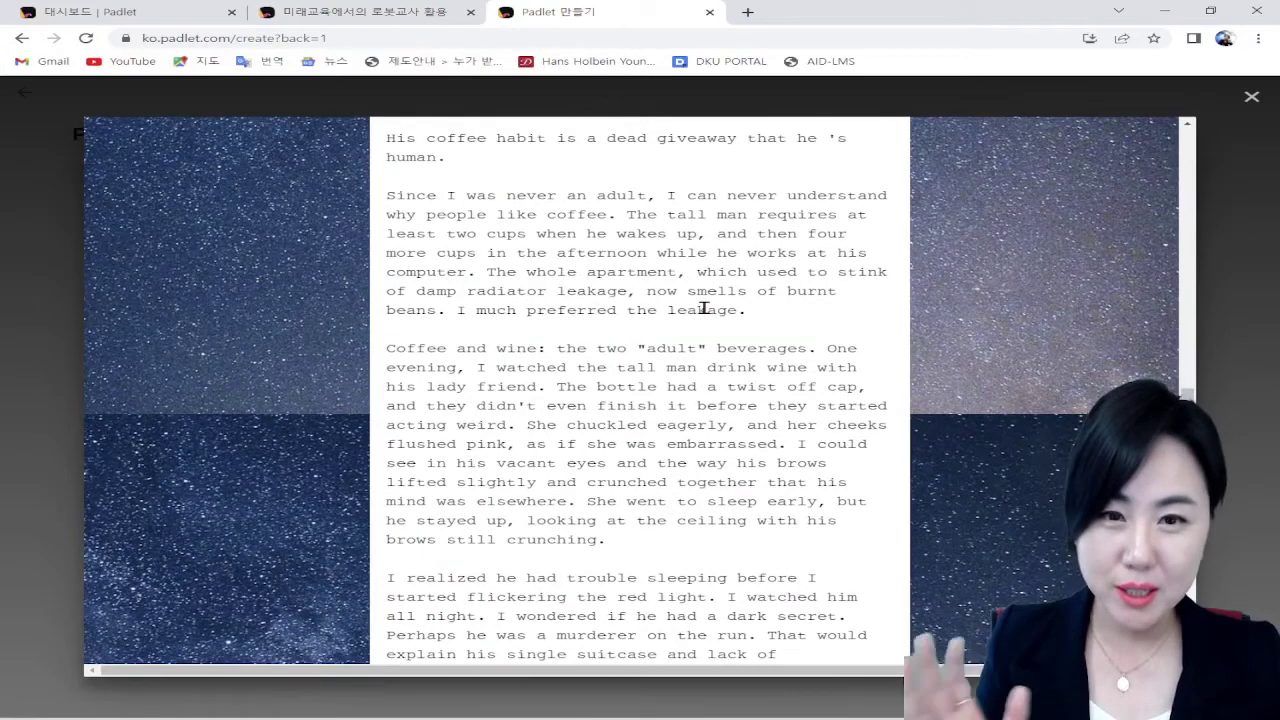
scroll(704, 308, "up", 3)
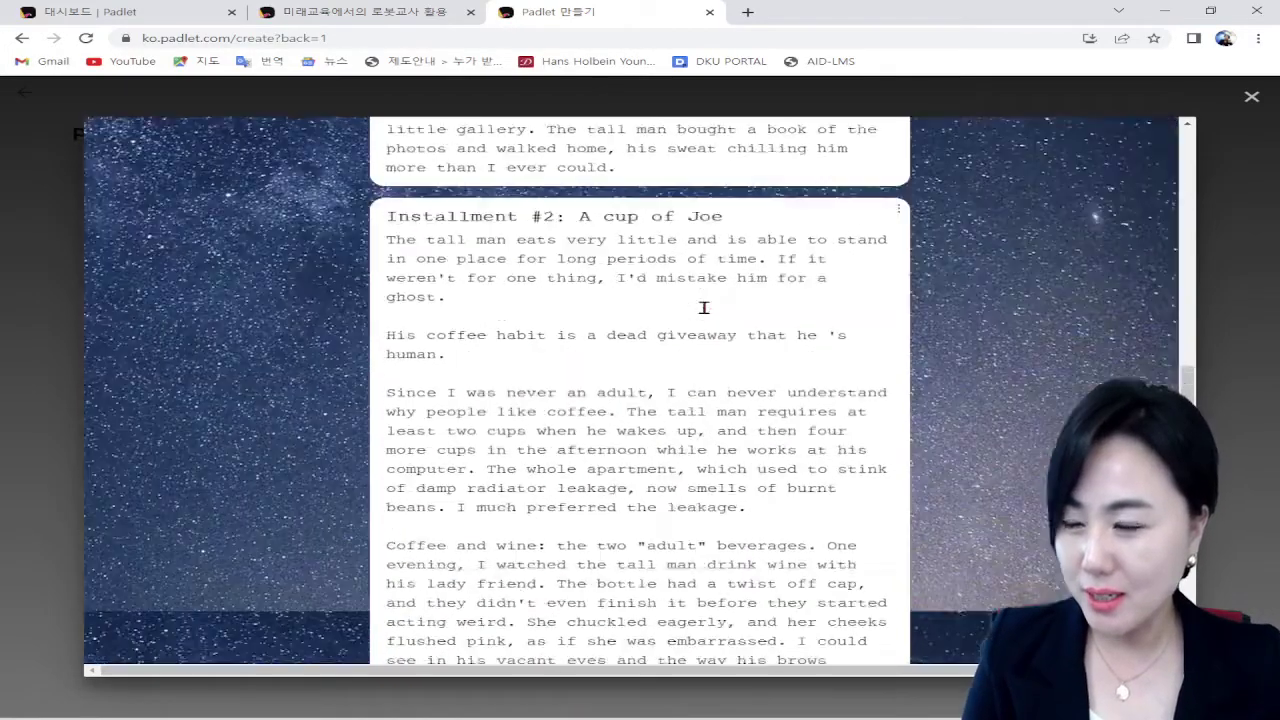
scroll(704, 308, "down", 20)
scroll(704, 308, "up", 5)
scroll(704, 308, "up", 5)
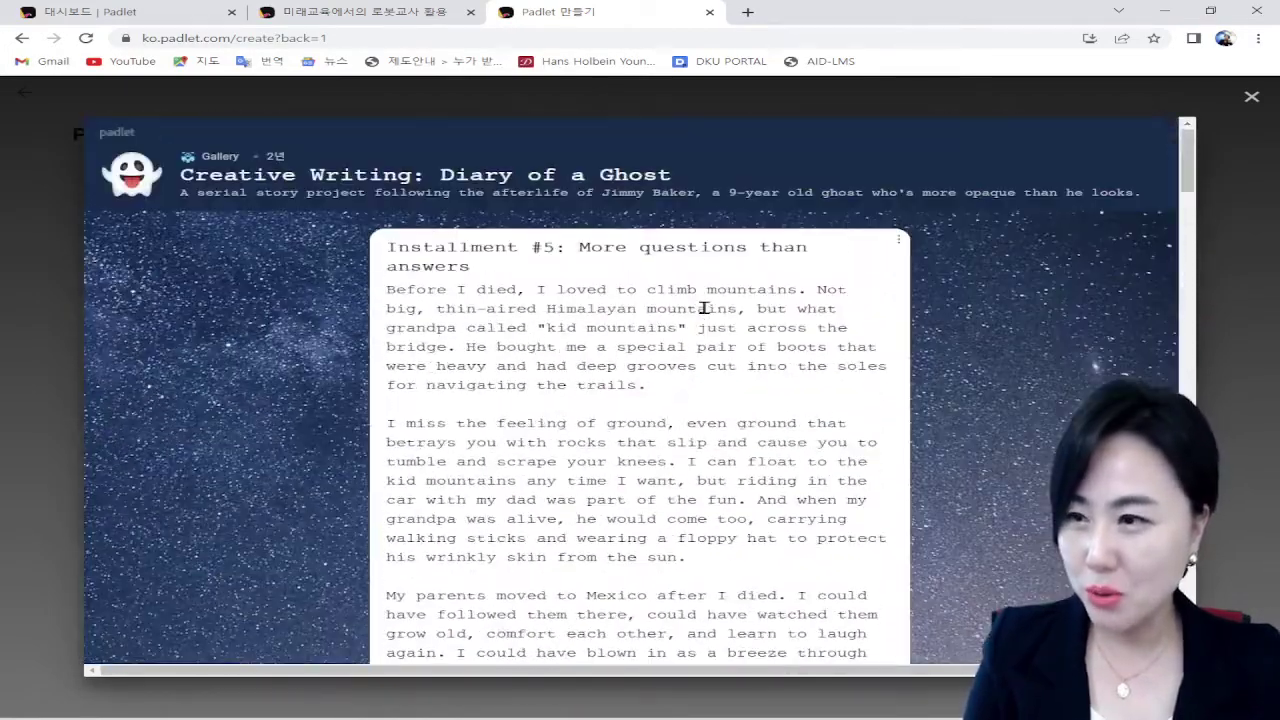
left_click(1251, 97)
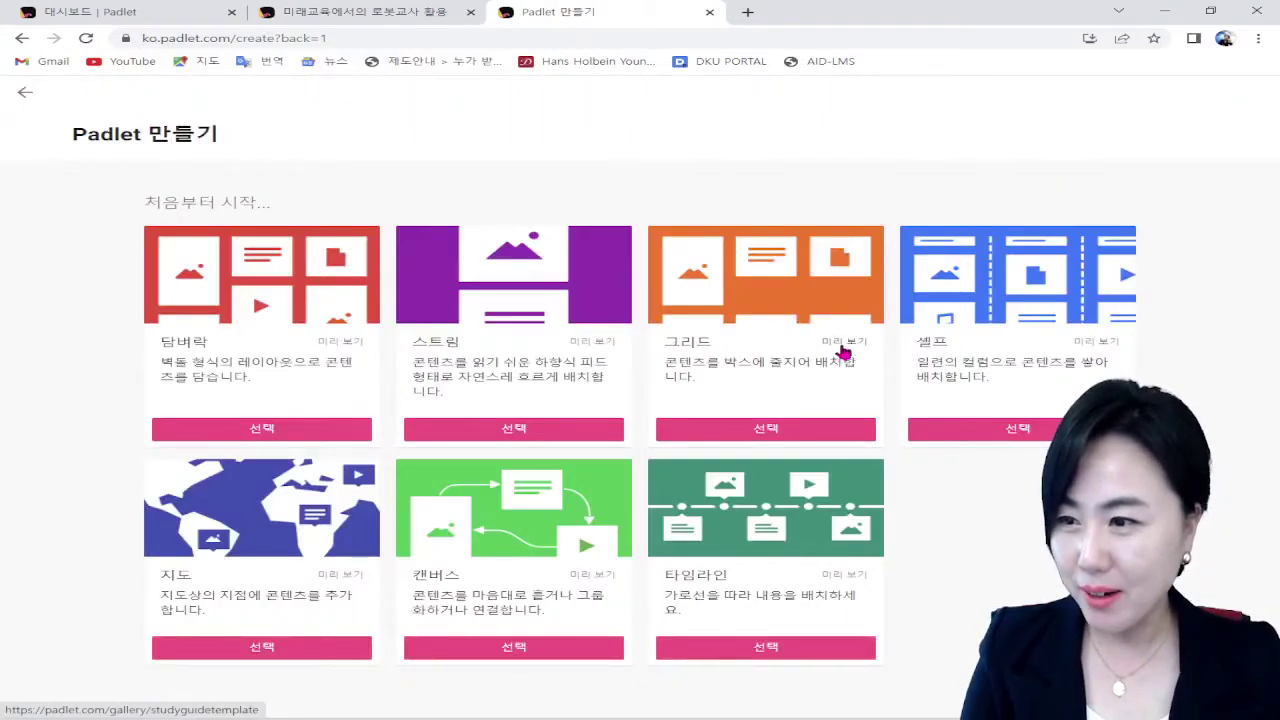
left_click(843, 350)
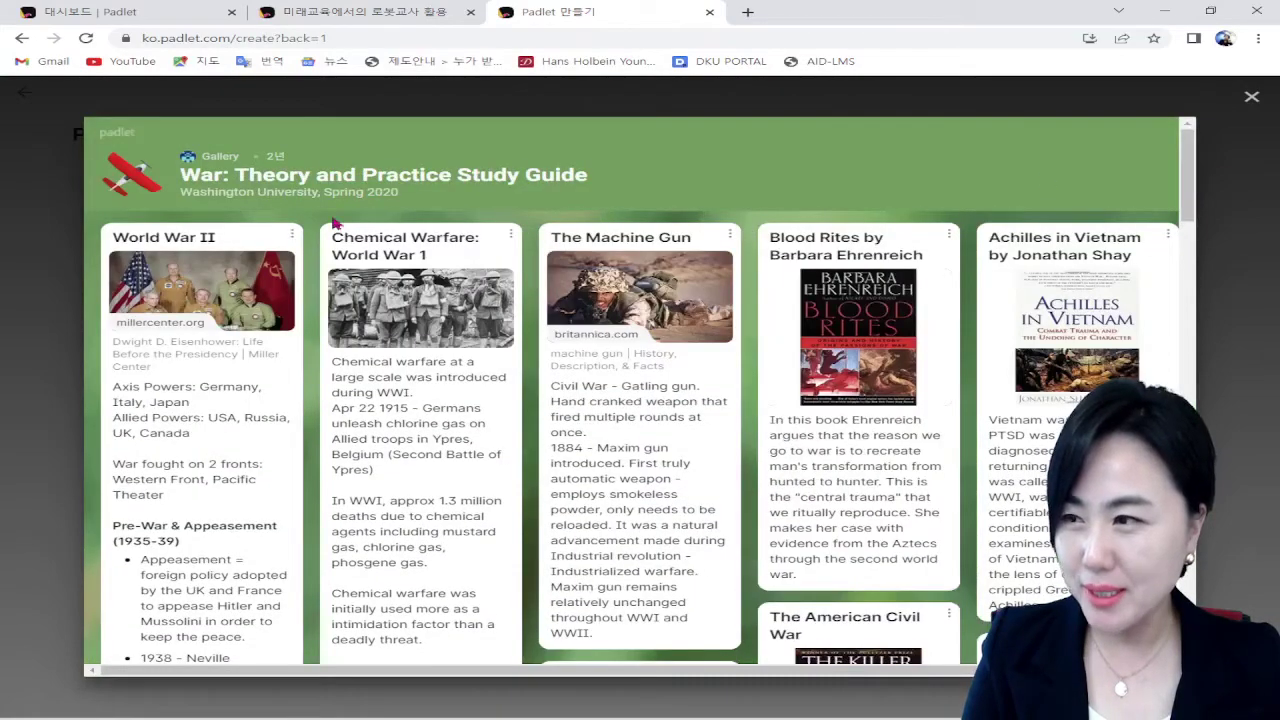
scroll(560, 365, "down", 3)
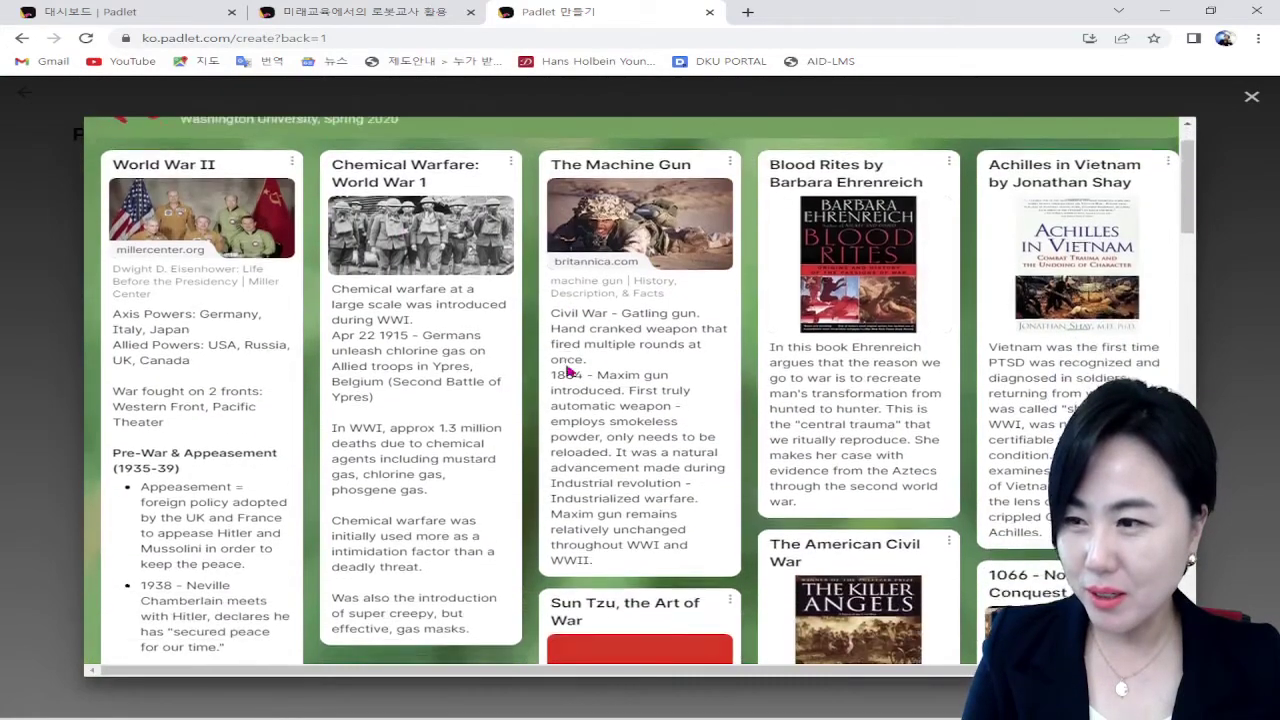
scroll(600, 375, "down", 6)
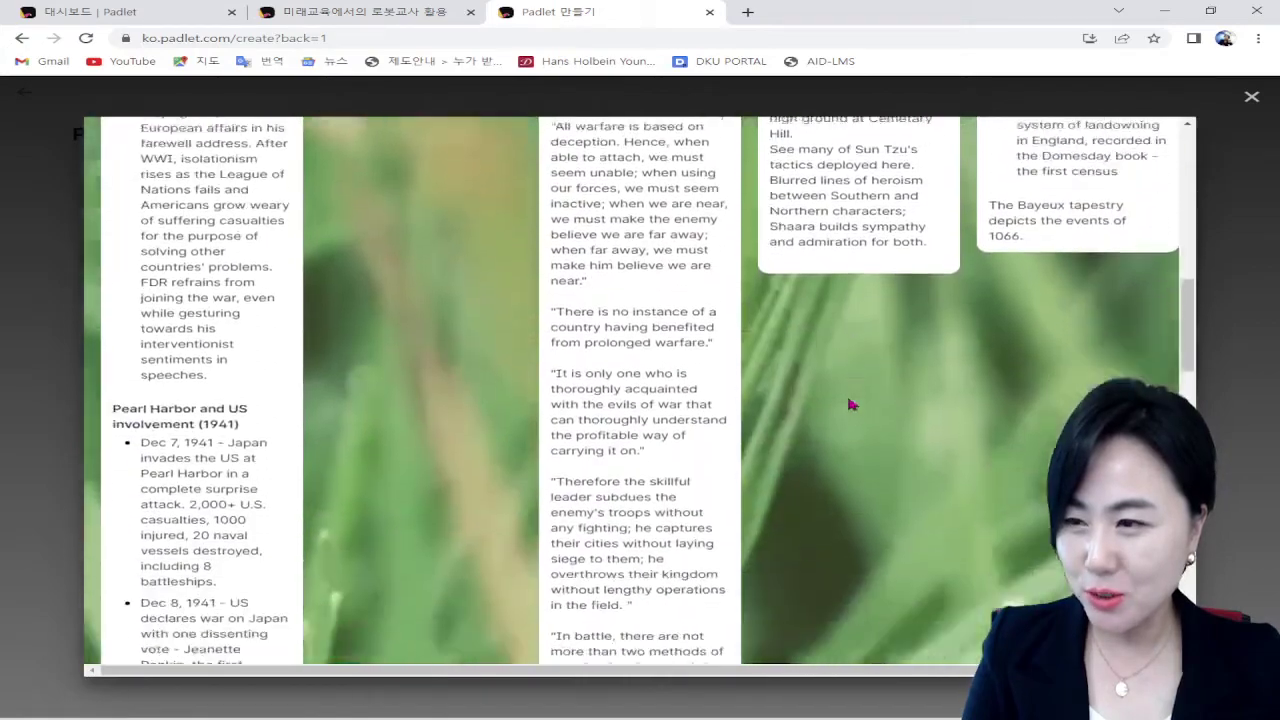
scroll(852, 405, "up", 10)
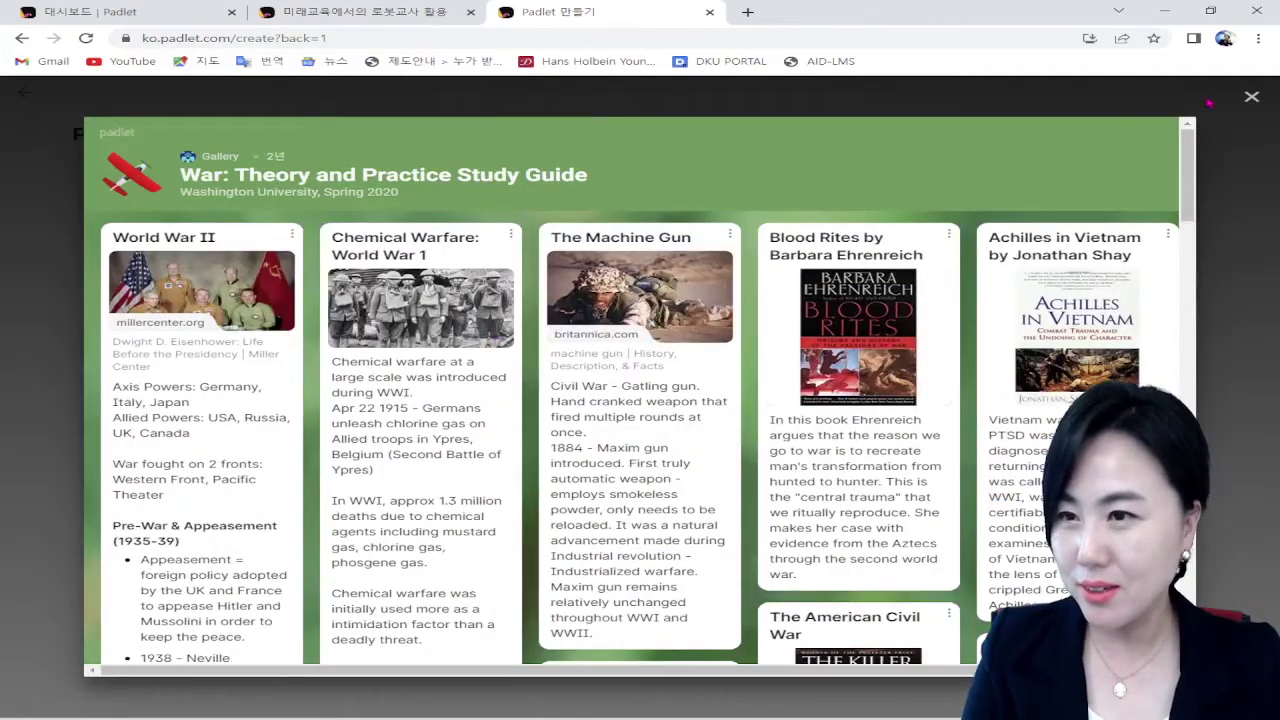
left_click(1250, 98)
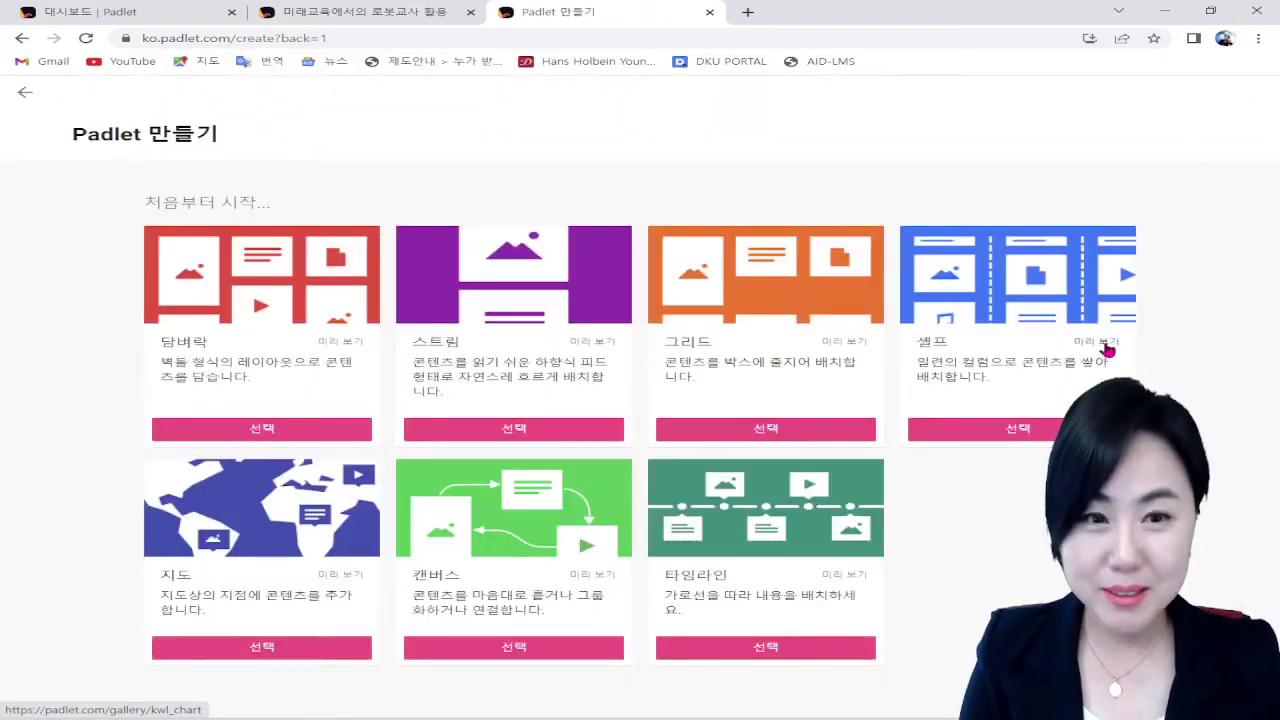
left_click(1104, 342)
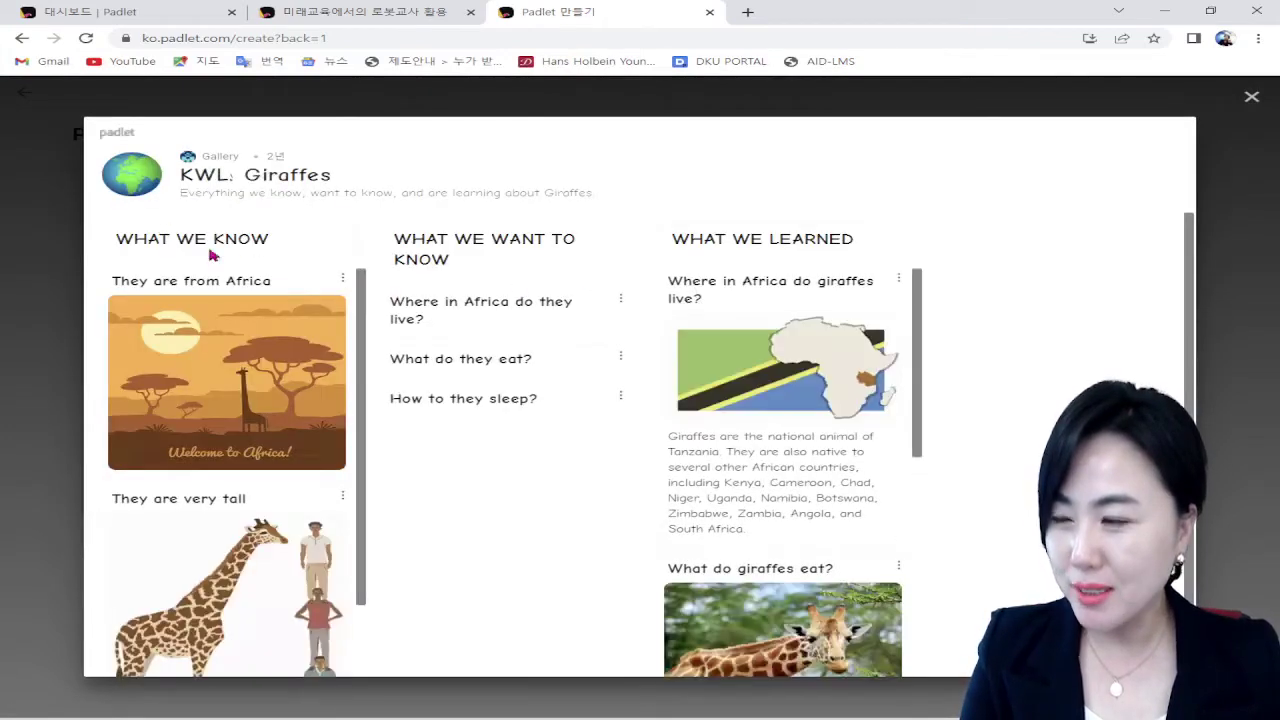
scroll(267, 281, "down", 1)
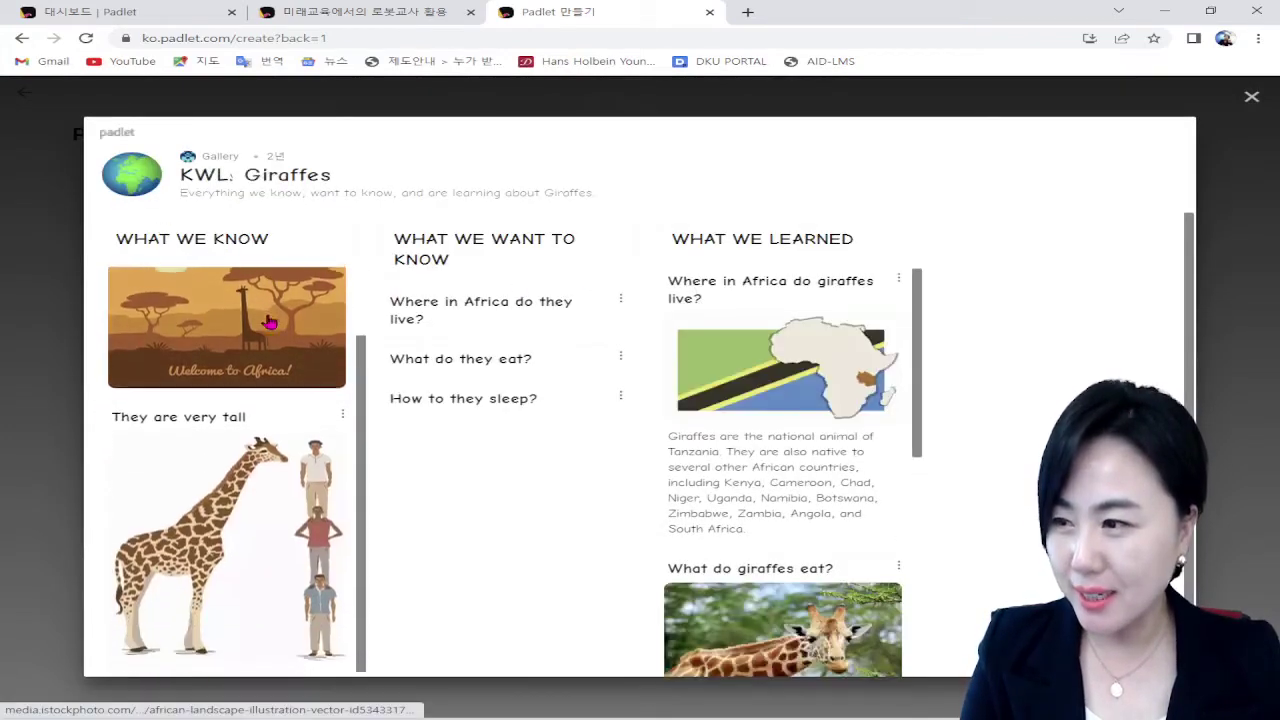
scroll(300, 428, "up", 1)
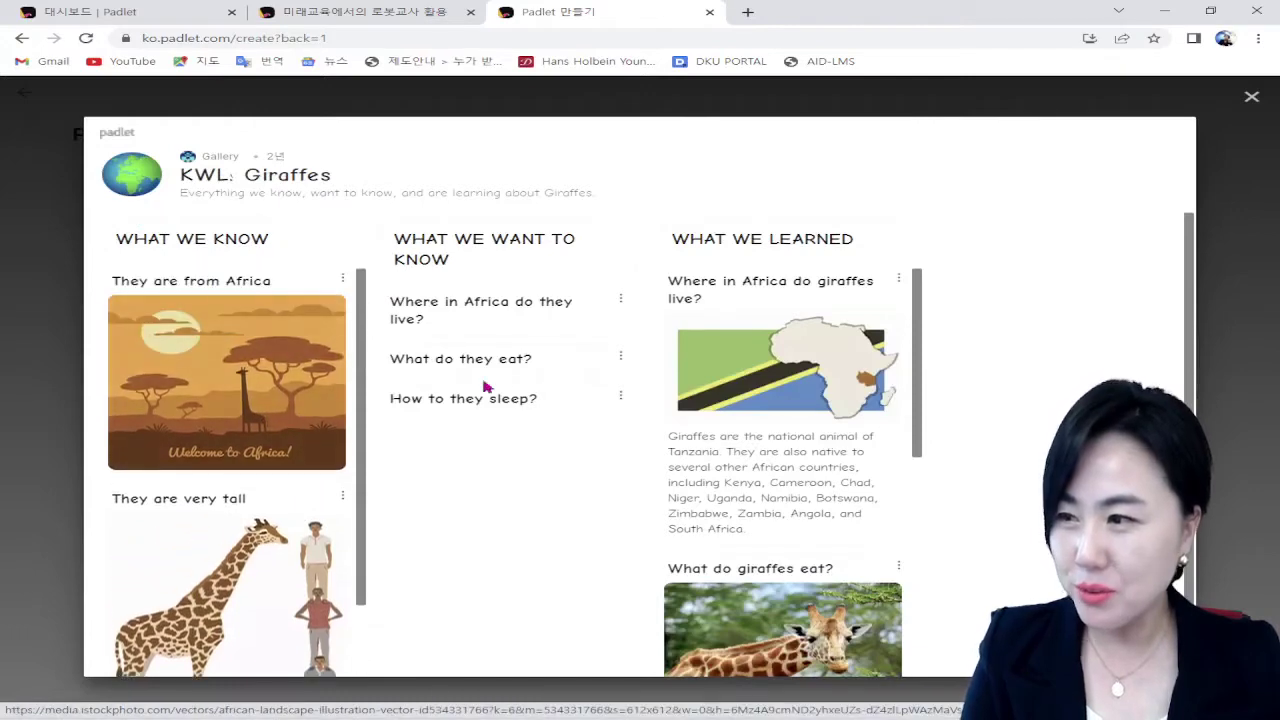
scroll(784, 373, "down", 5)
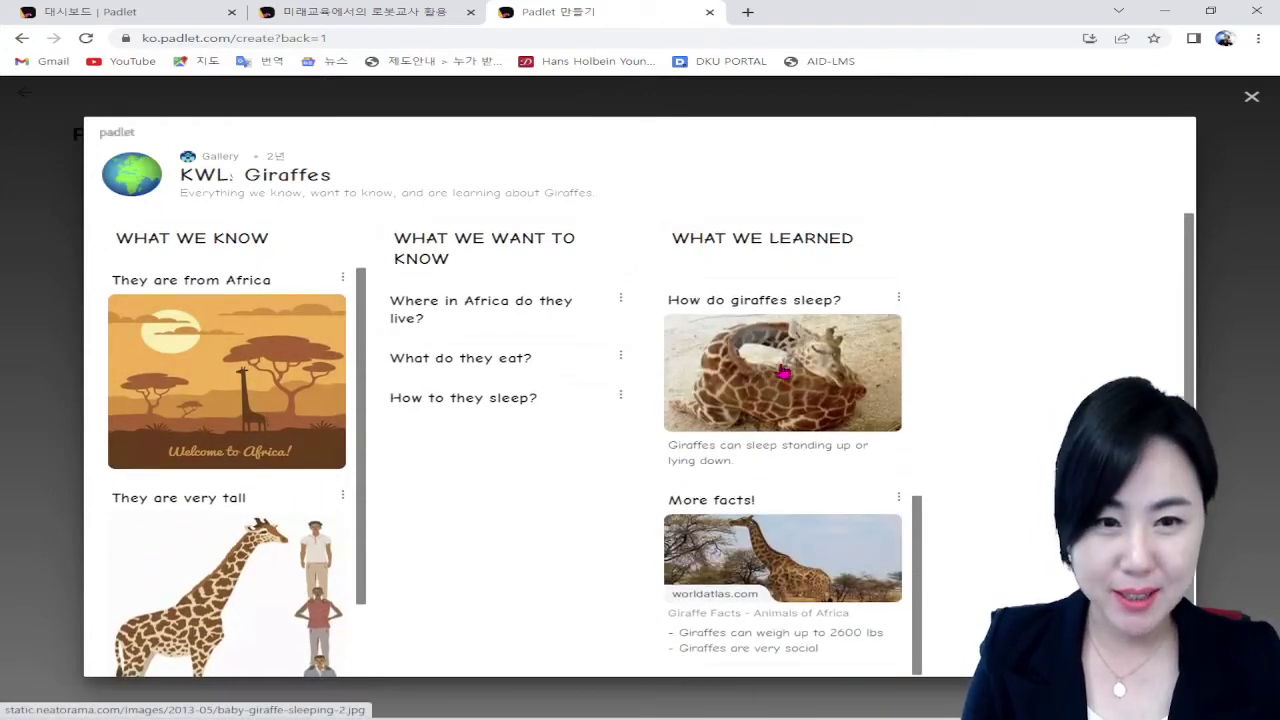
scroll(787, 375, "up", 5)
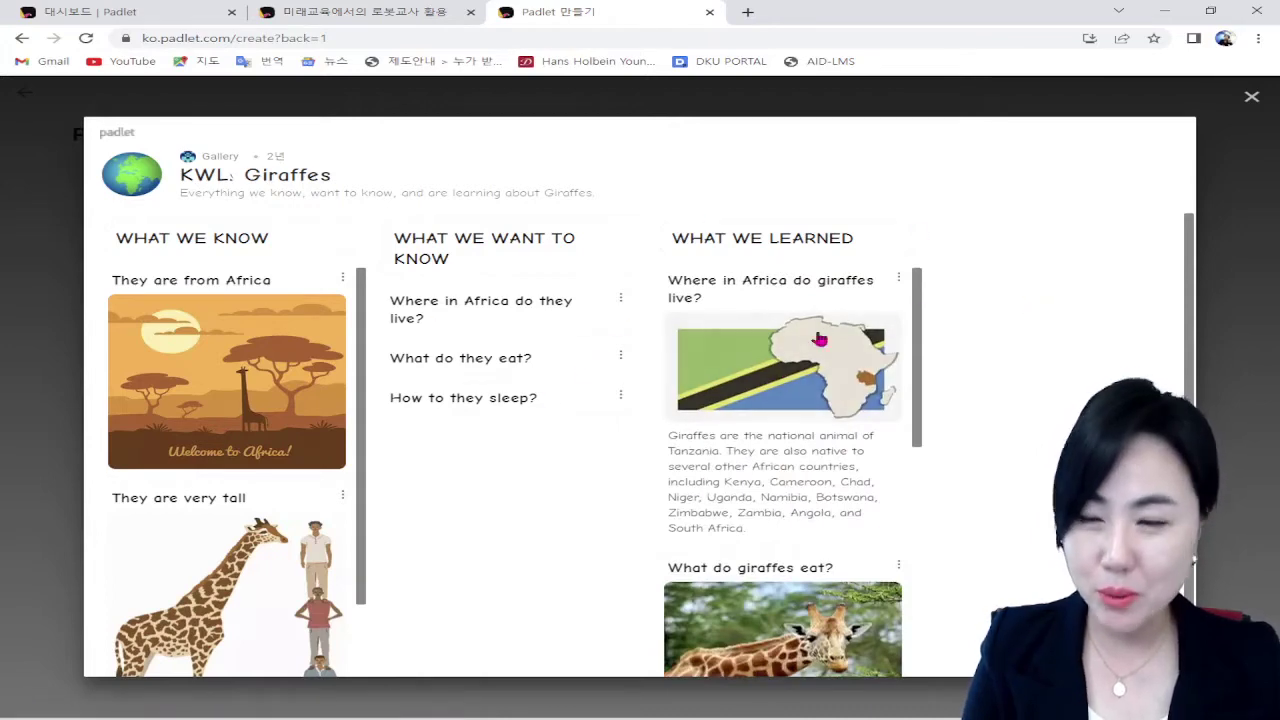
left_click(1251, 99)
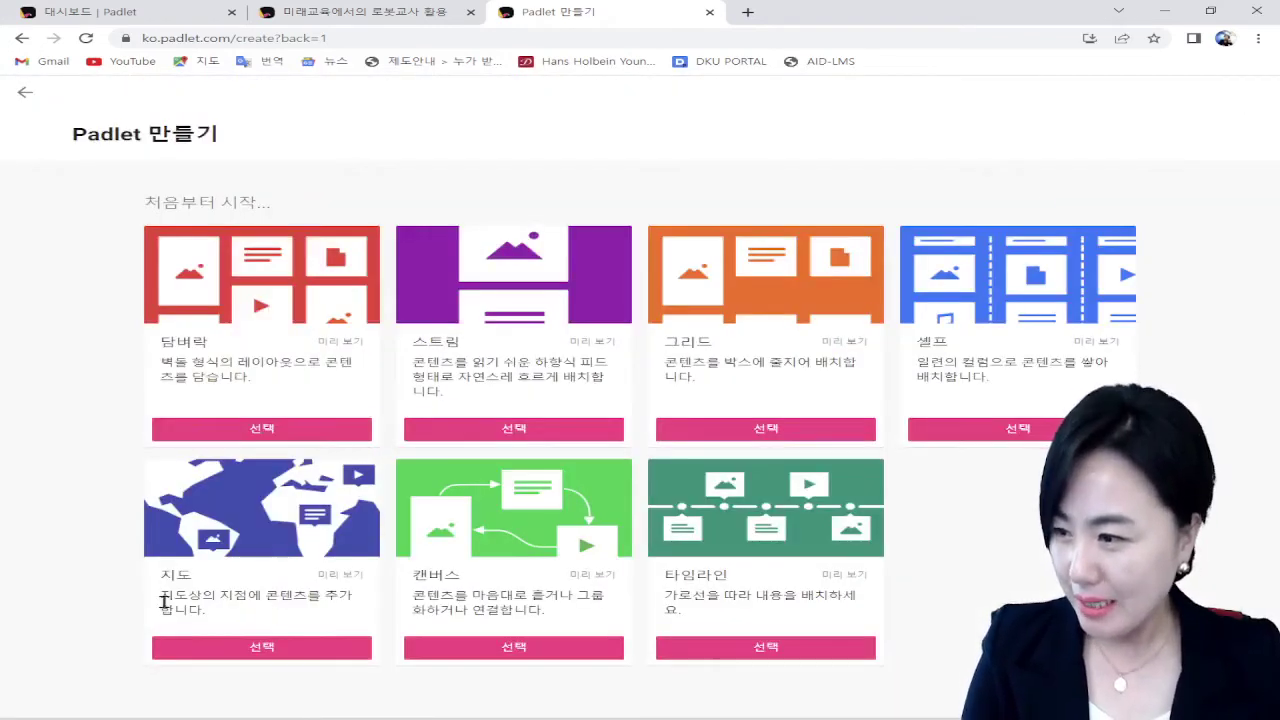
left_click(335, 578)
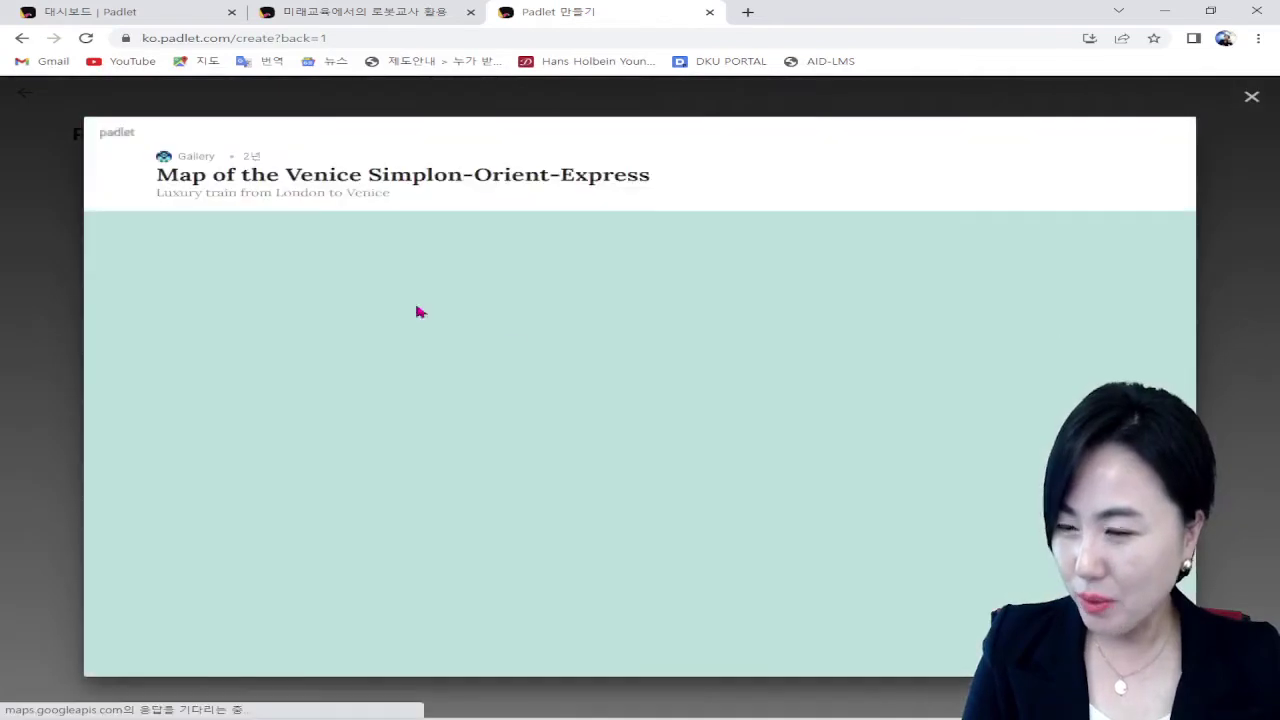
left_click(469, 412)
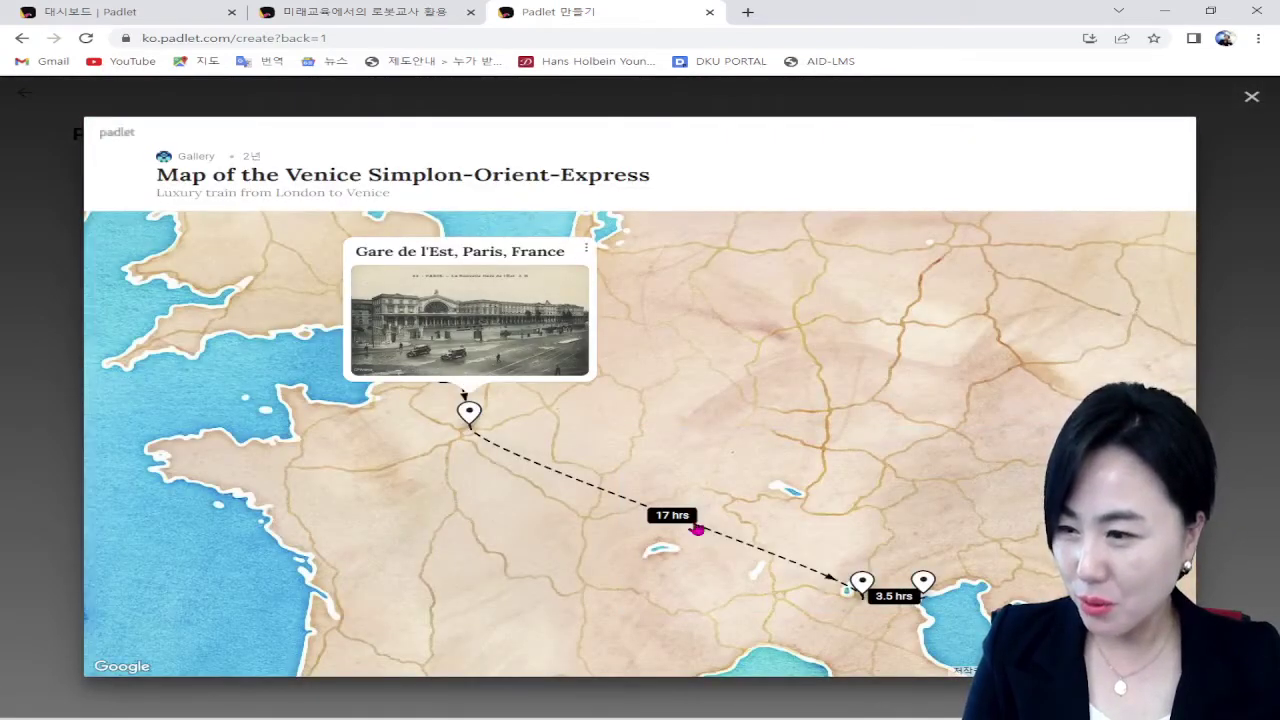
left_click(860, 580)
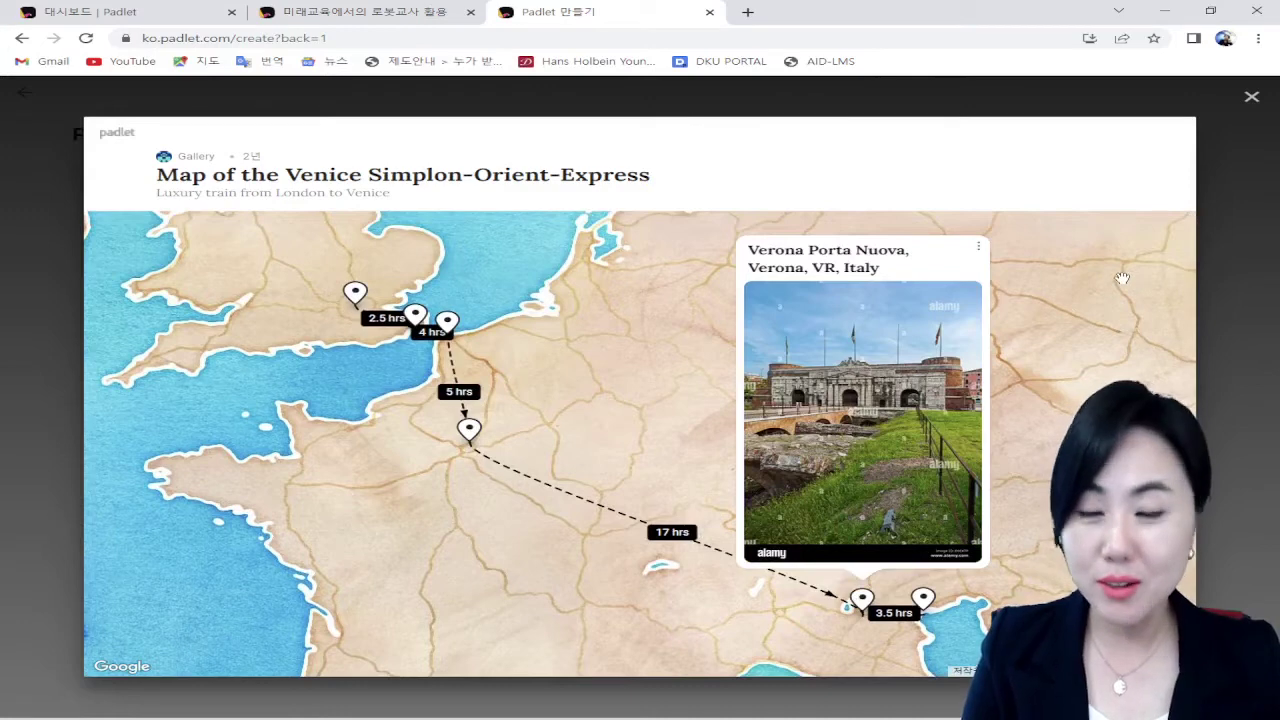
left_click(1251, 98)
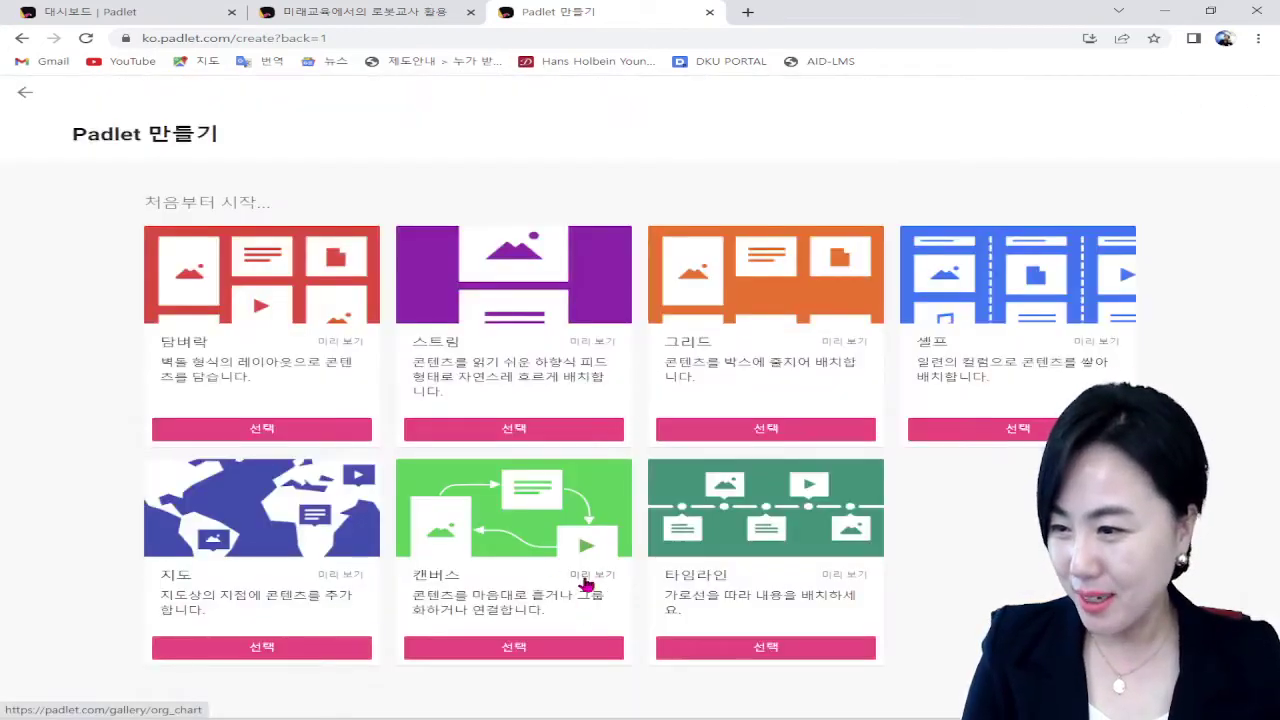
left_click(593, 580)
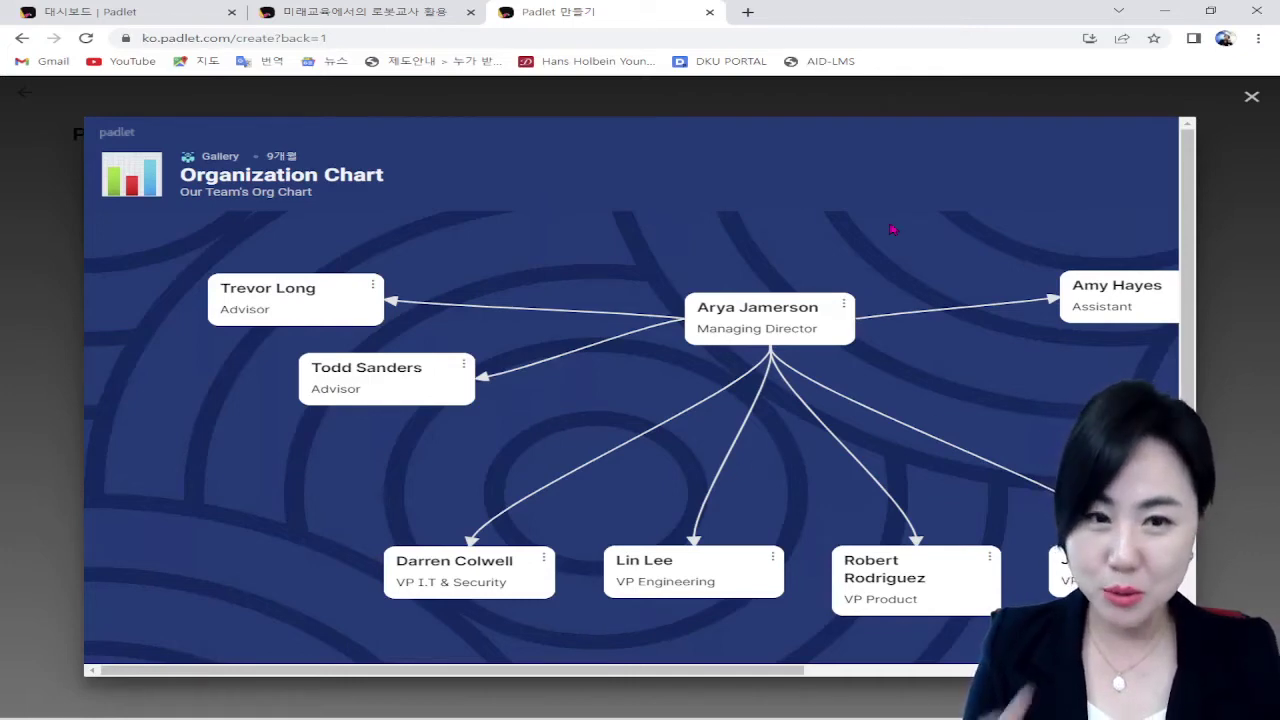
left_click(1251, 99)
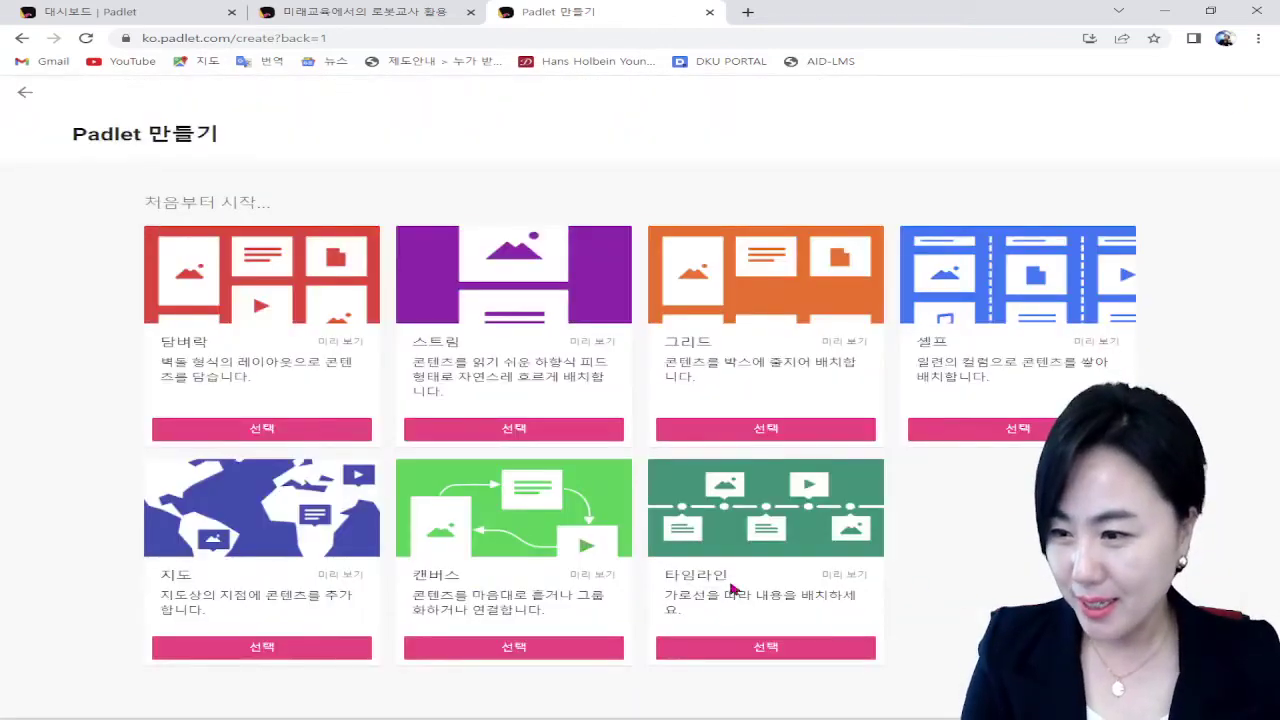
left_click(844, 575)
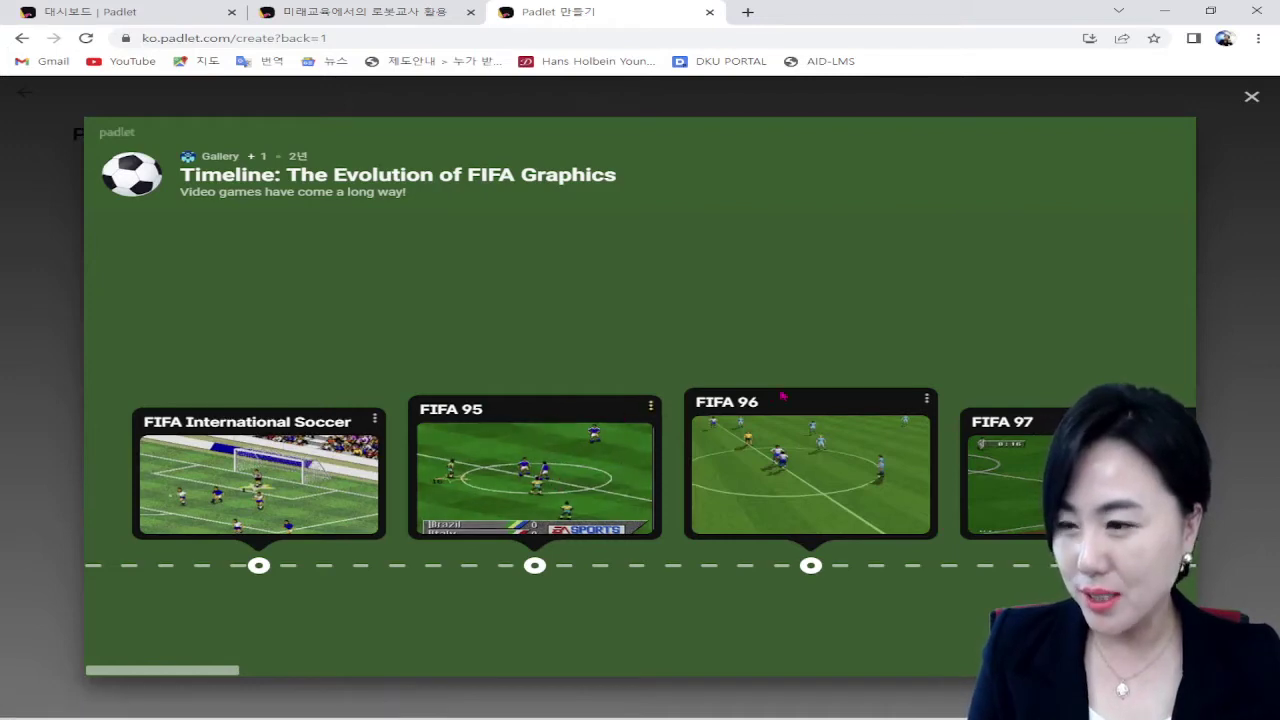
left_click(1170, 566)
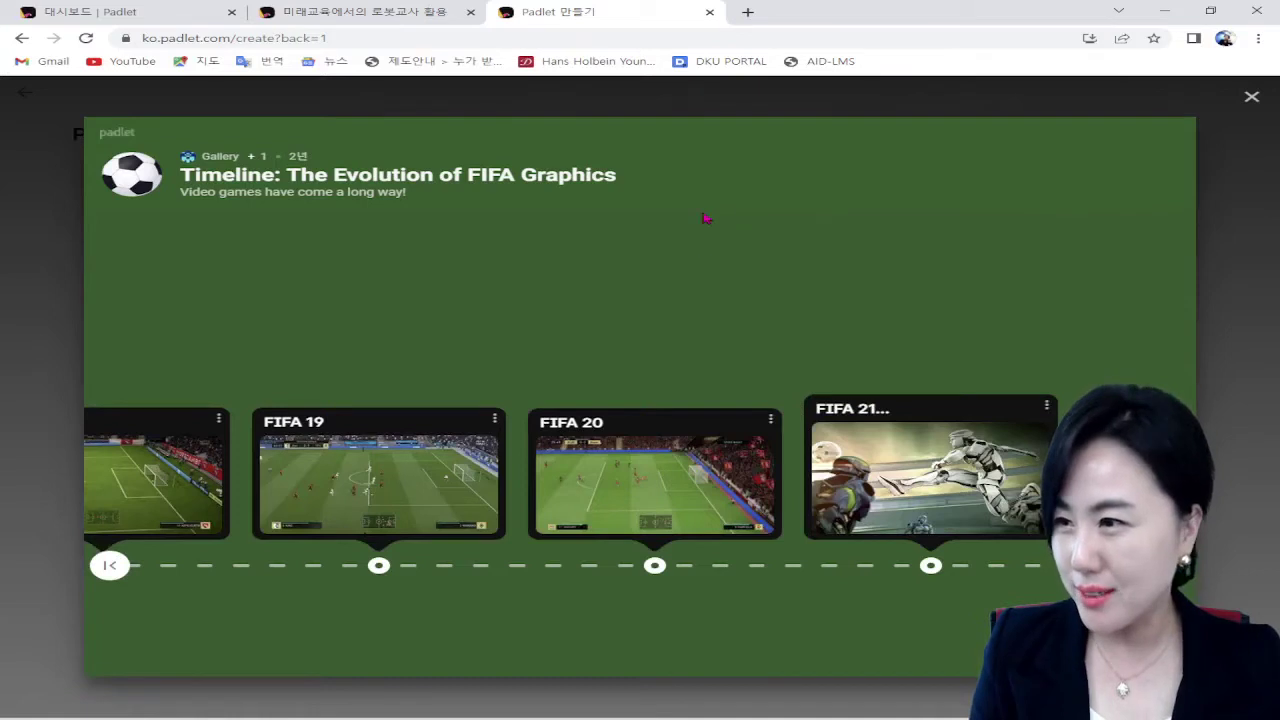
left_click(1251, 98)
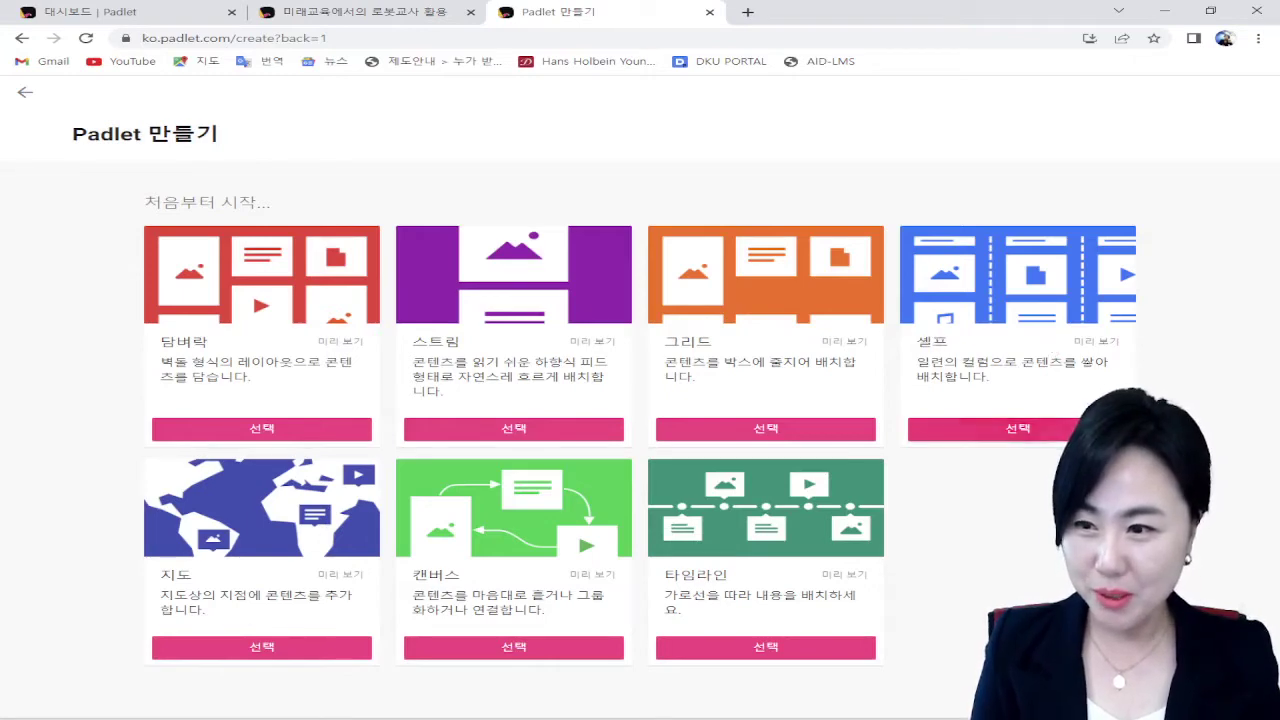
Step: Create the 셸프 (shelf) board '나의 유쾌한 Padlet' and show its ••• options menu
left_click(1095, 428)
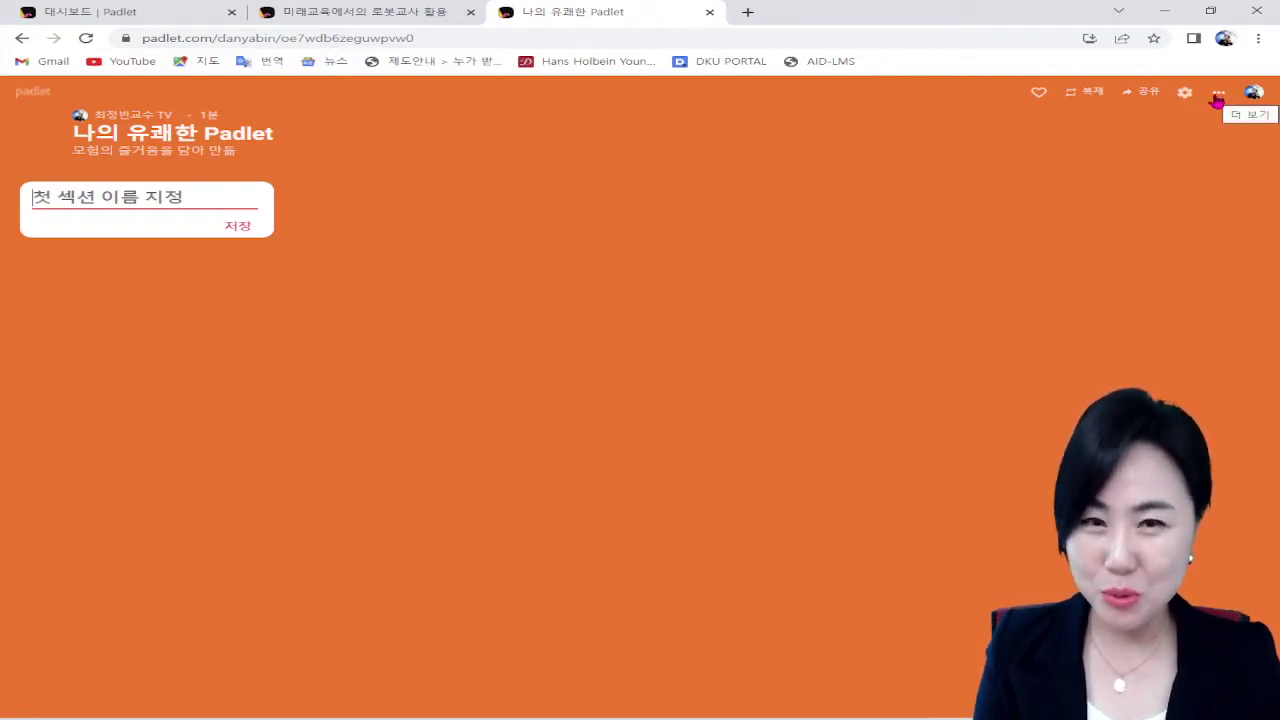
left_click(1217, 96)
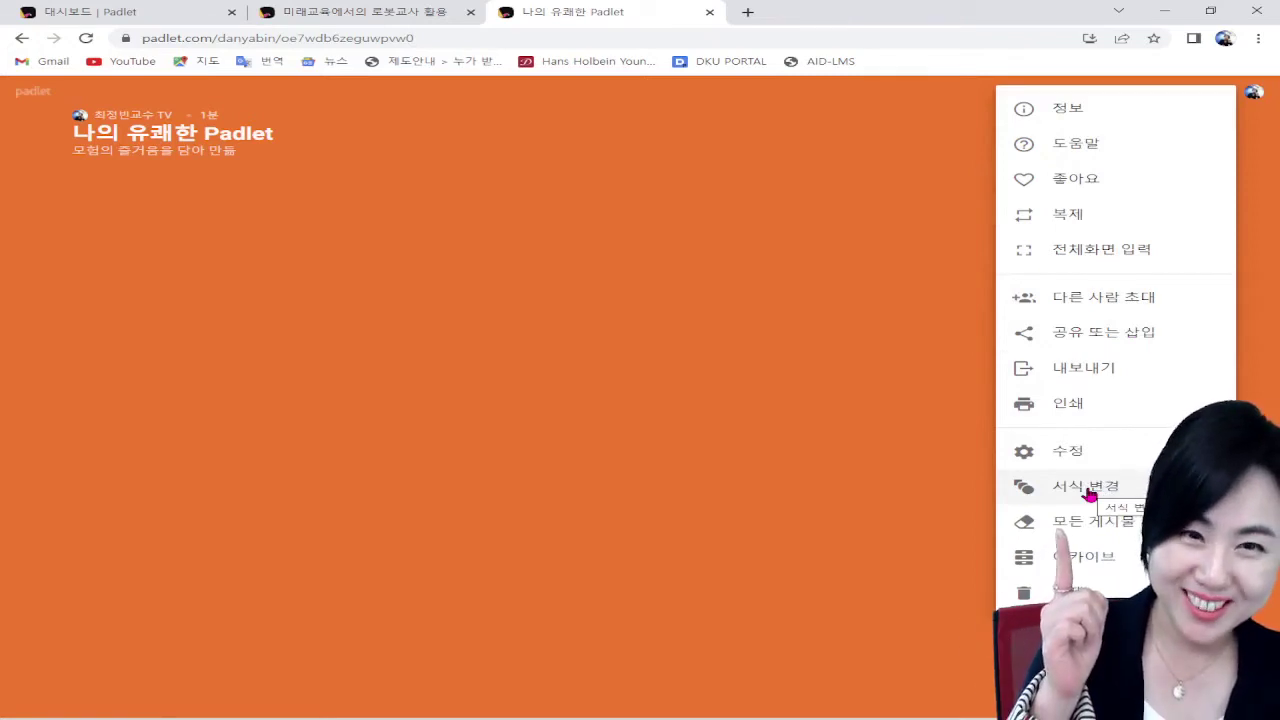
Step: Change the board format to 담벼락 (wall), then revert it to 셸프 (shelf)
left_click(1088, 494)
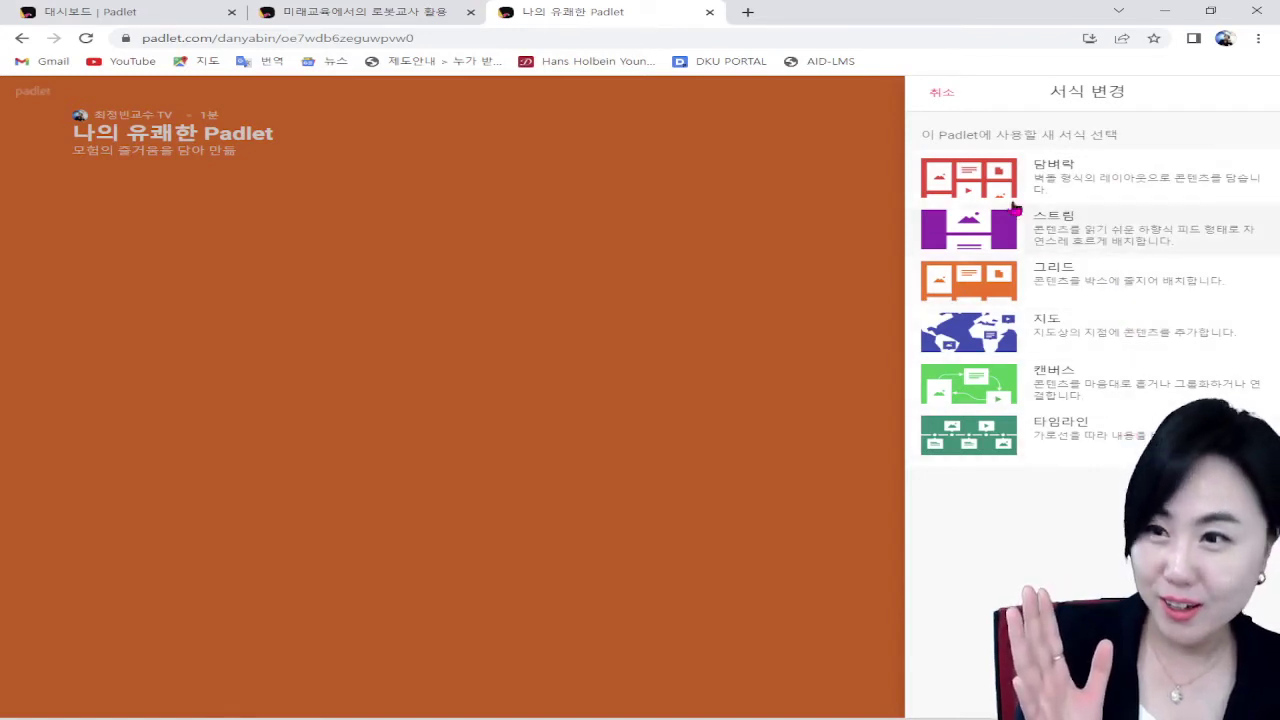
left_click(1075, 185)
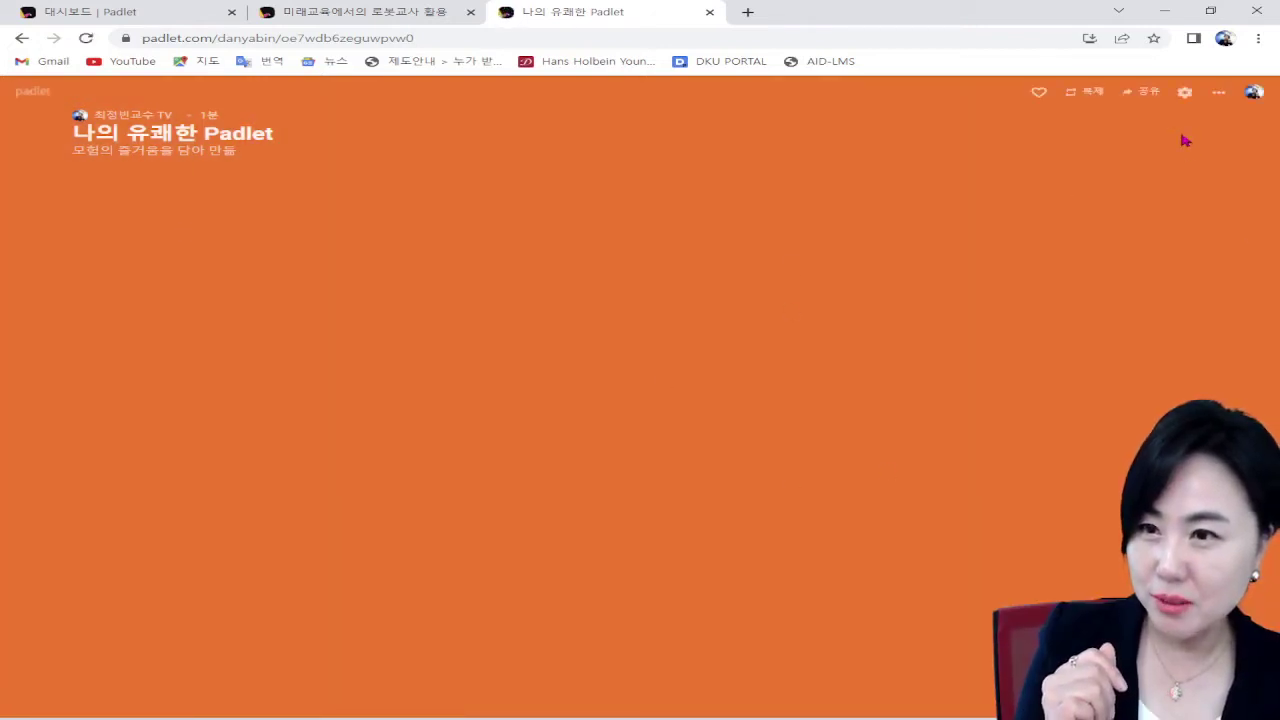
left_click(1220, 93)
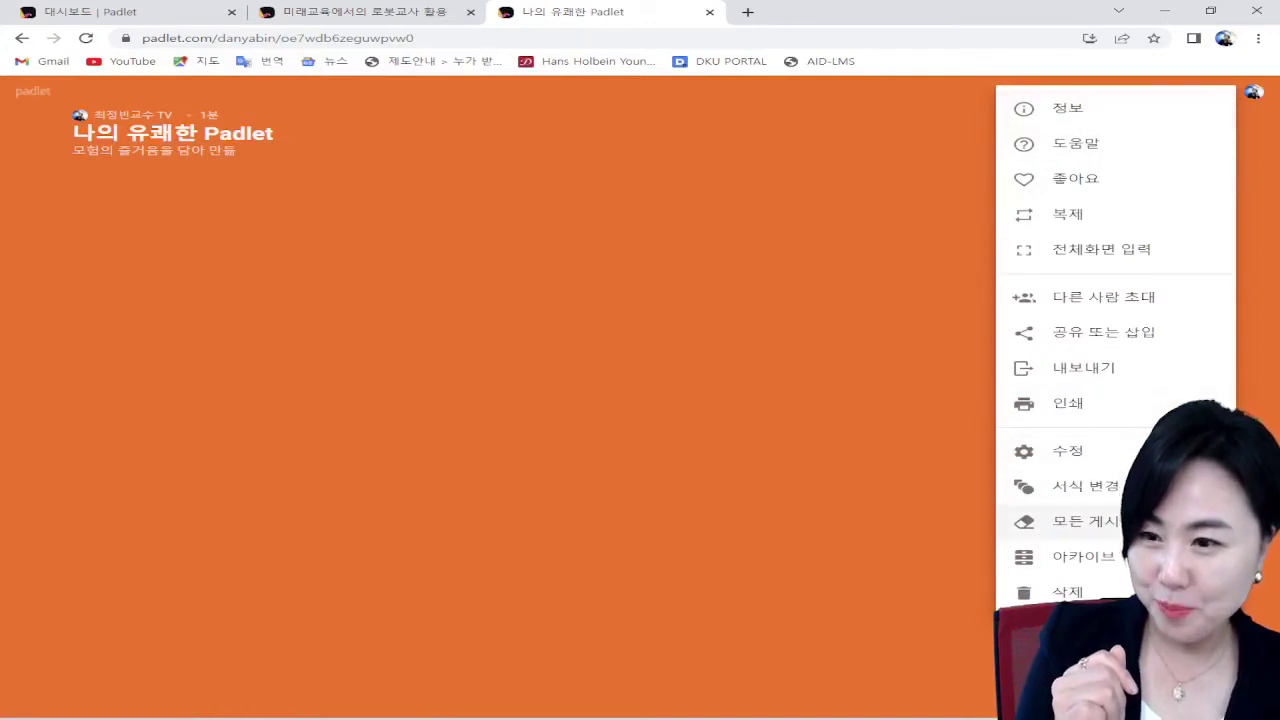
left_click(1080, 490)
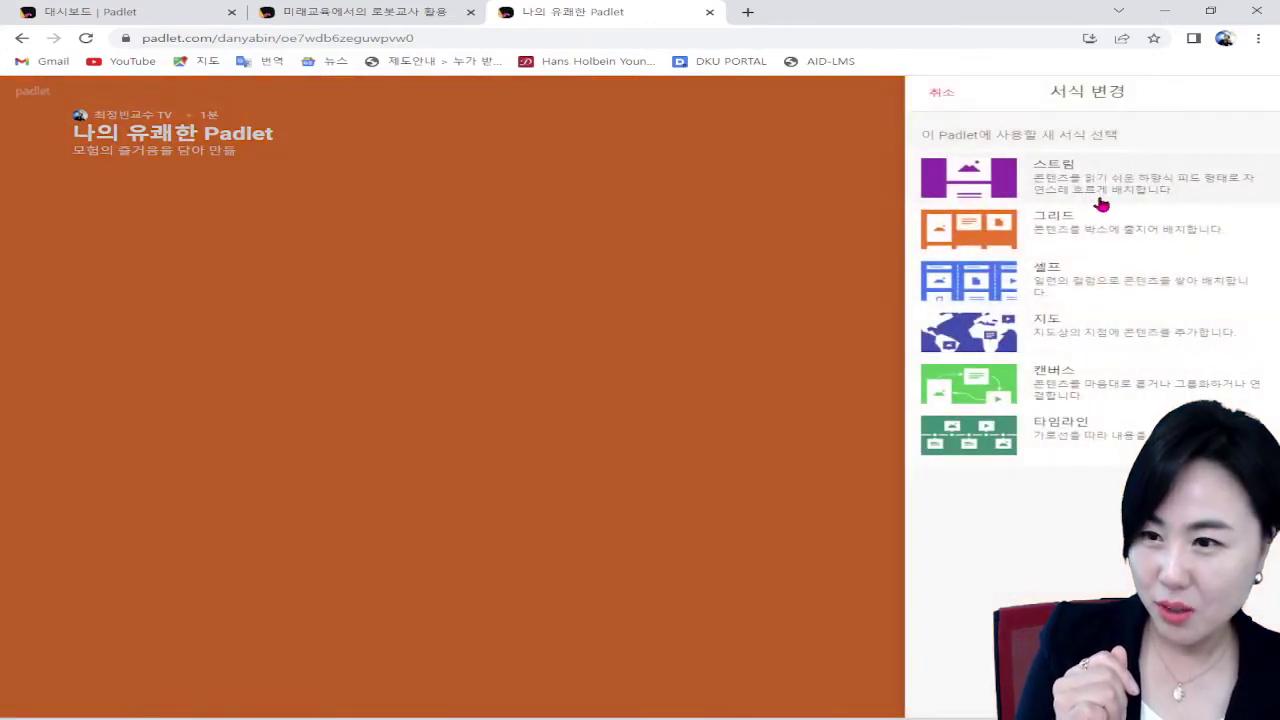
left_click(1005, 292)
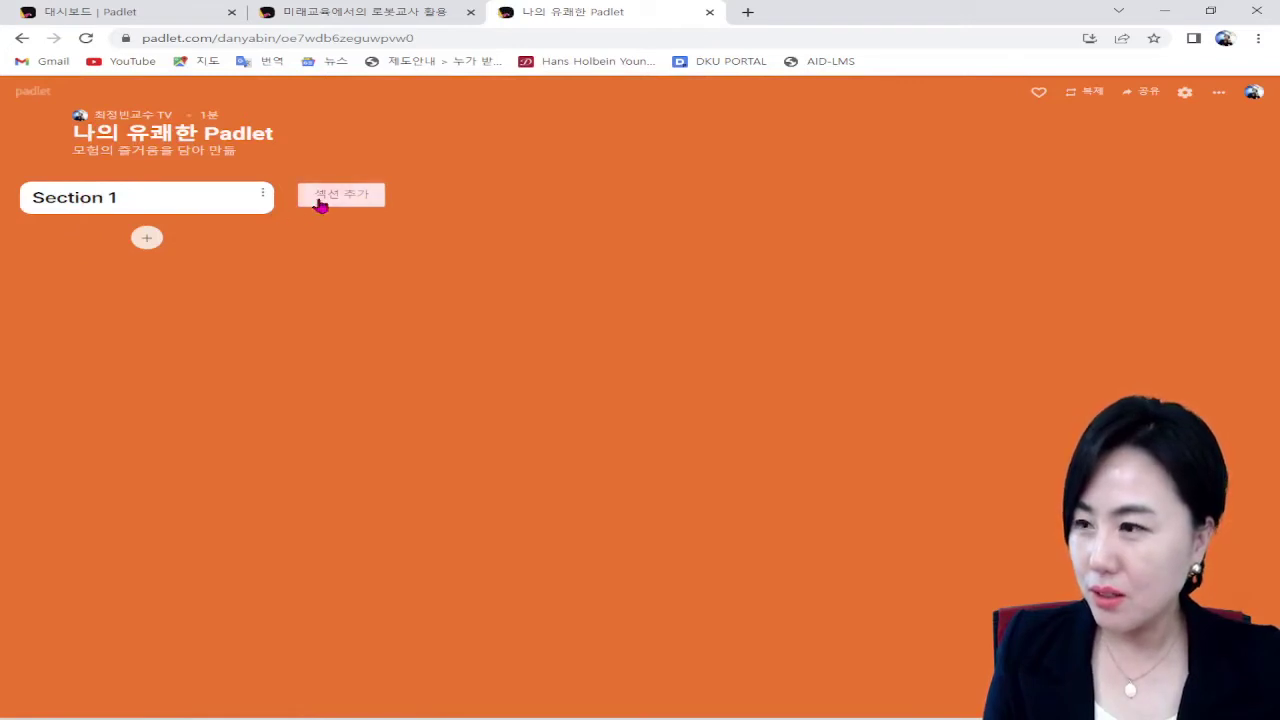
left_click(320, 204)
left_click(642, 204)
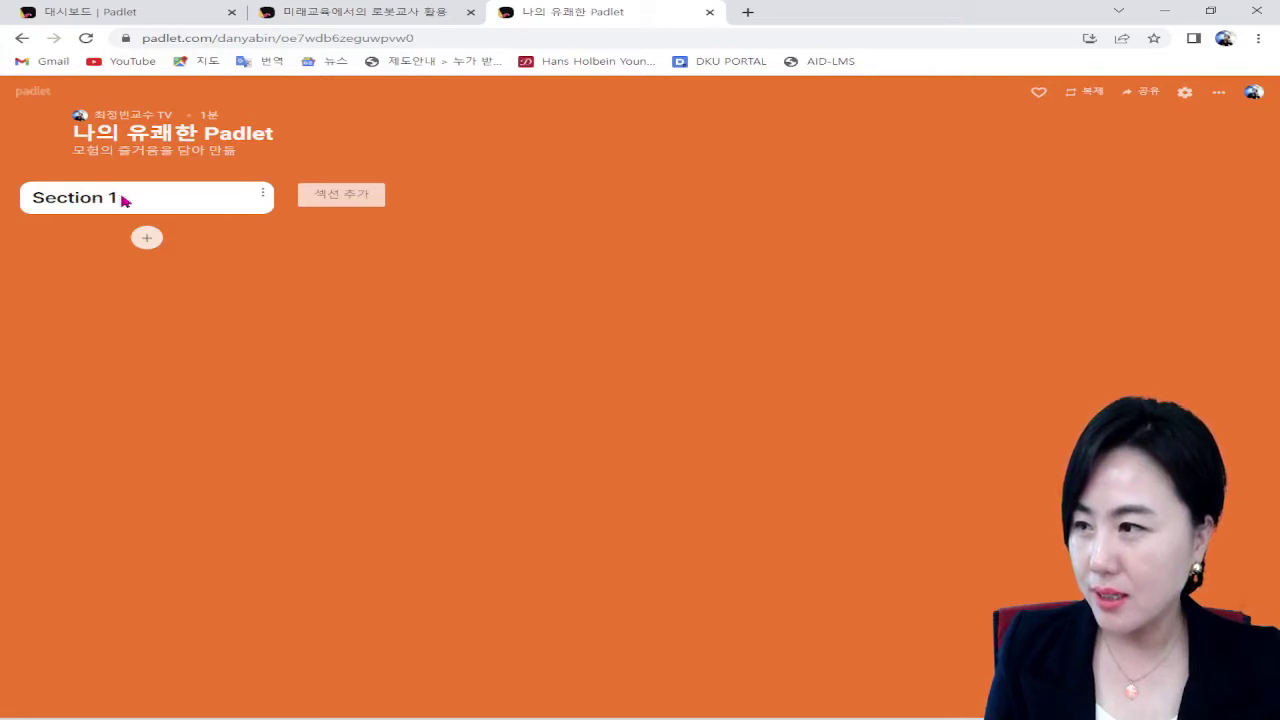
left_click(84, 192)
left_click_drag(177, 203, 28, 202)
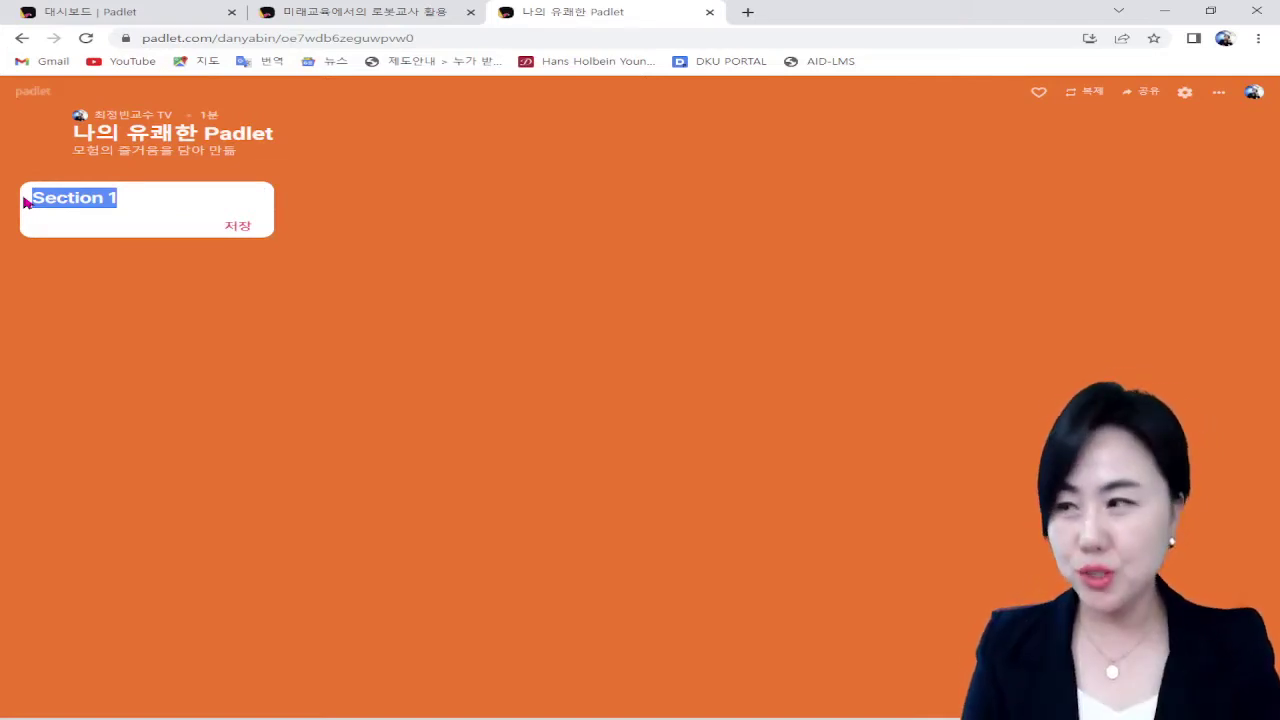
key("Return")
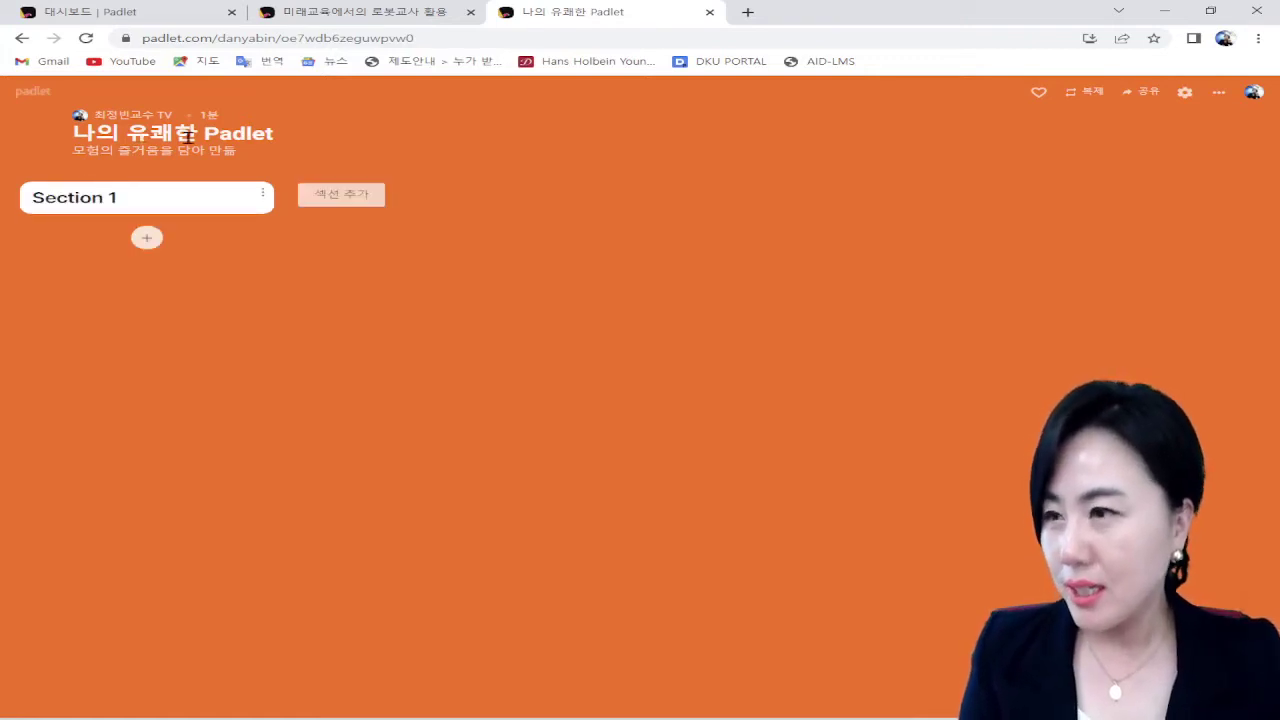
double_click(214, 135)
Step: Replace the board title with '로봇교사! 당신의 생각은?' in the settings panel
left_click(238, 132)
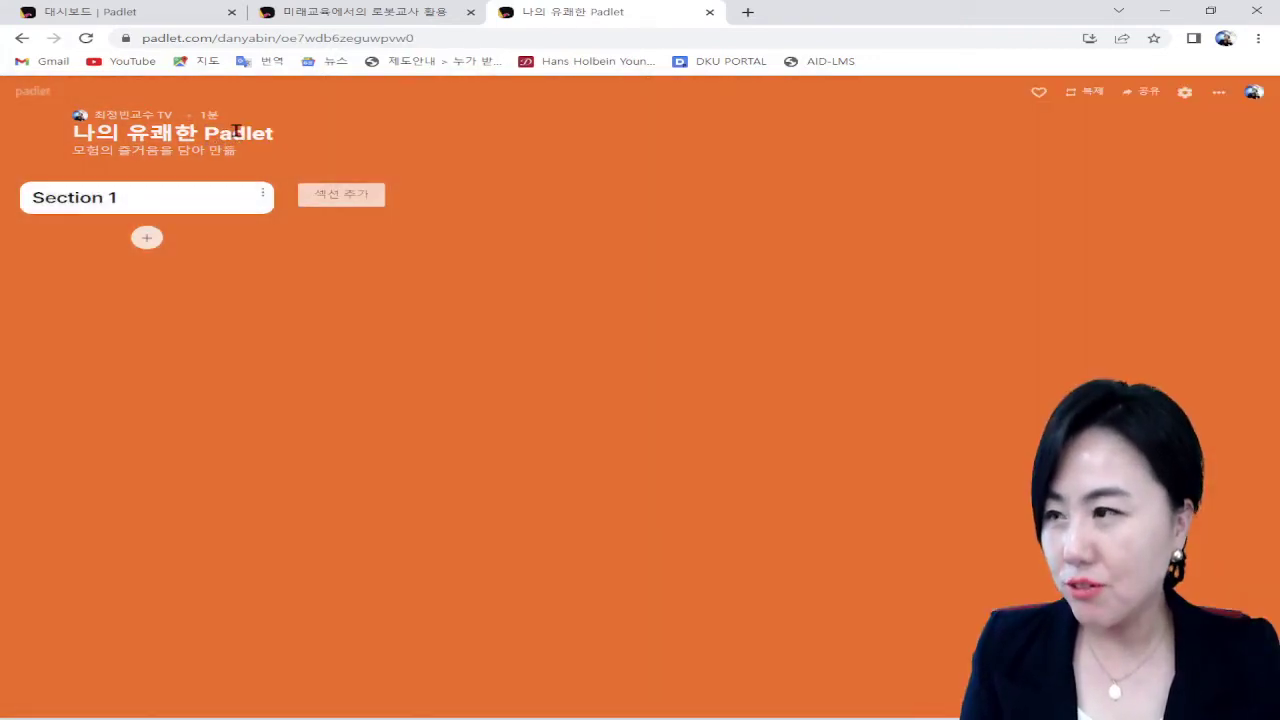
double_click(237, 131)
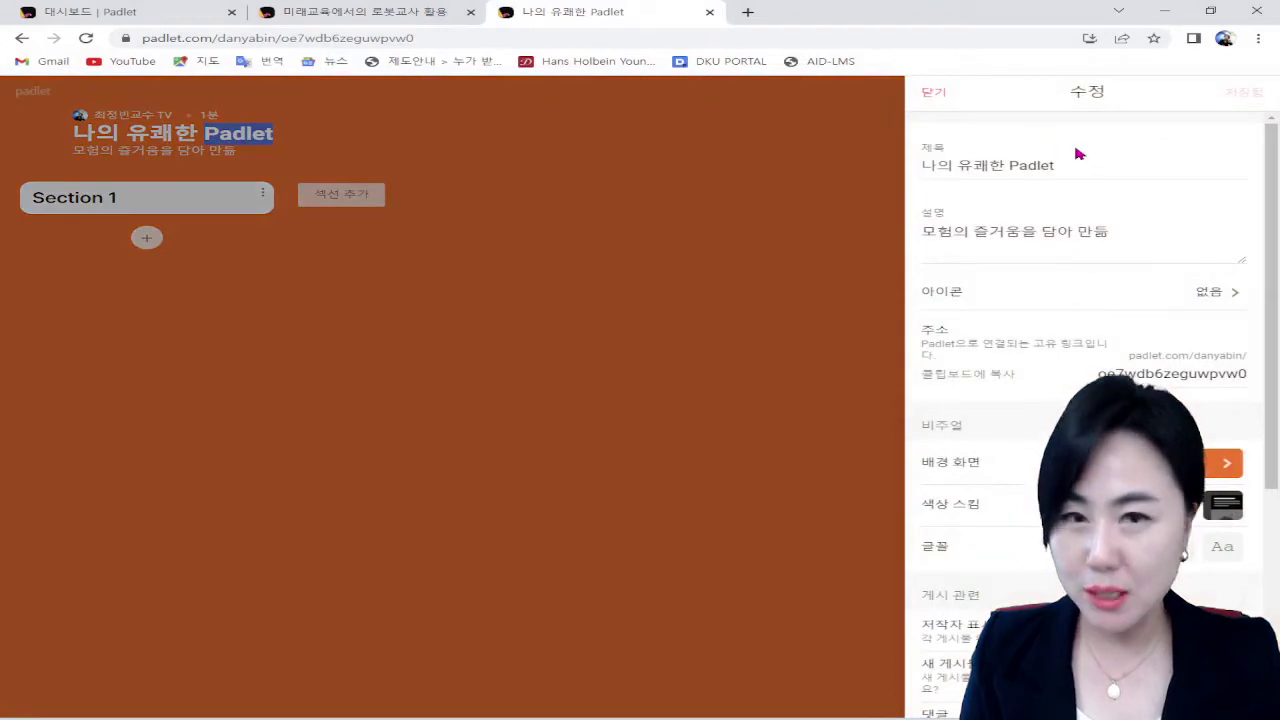
left_click(1056, 170)
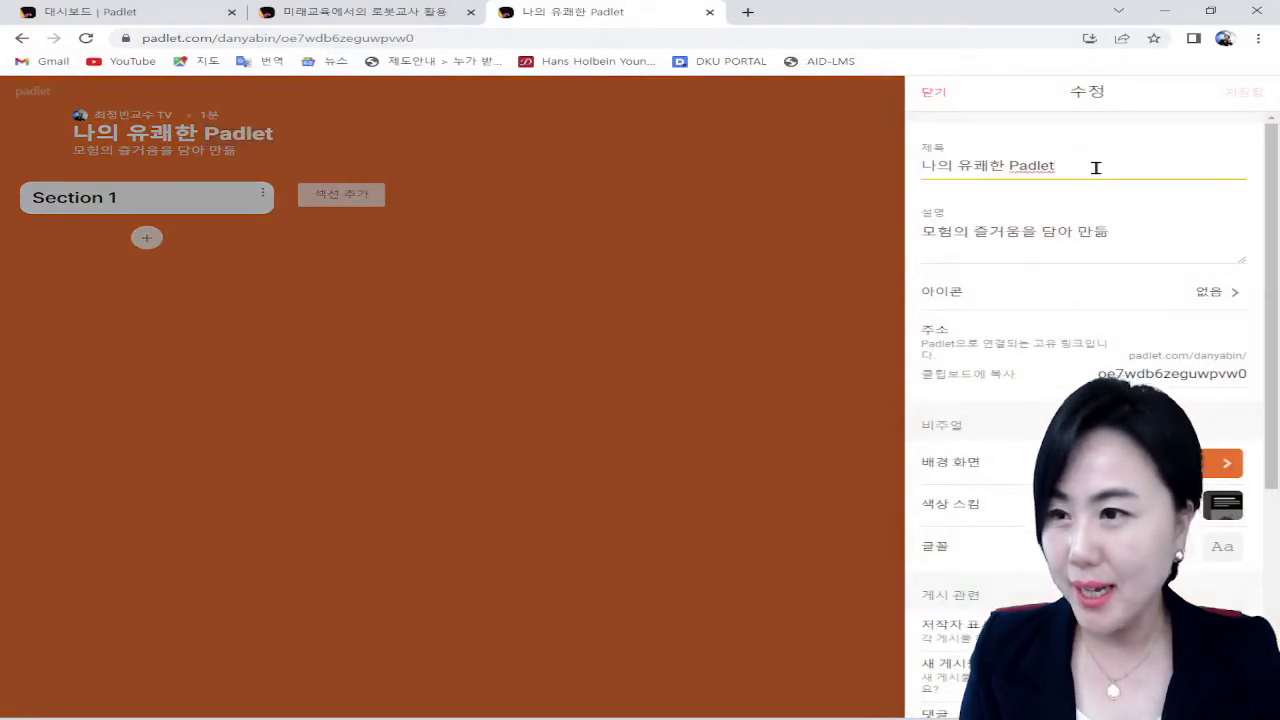
left_click_drag(1096, 168, 922, 167)
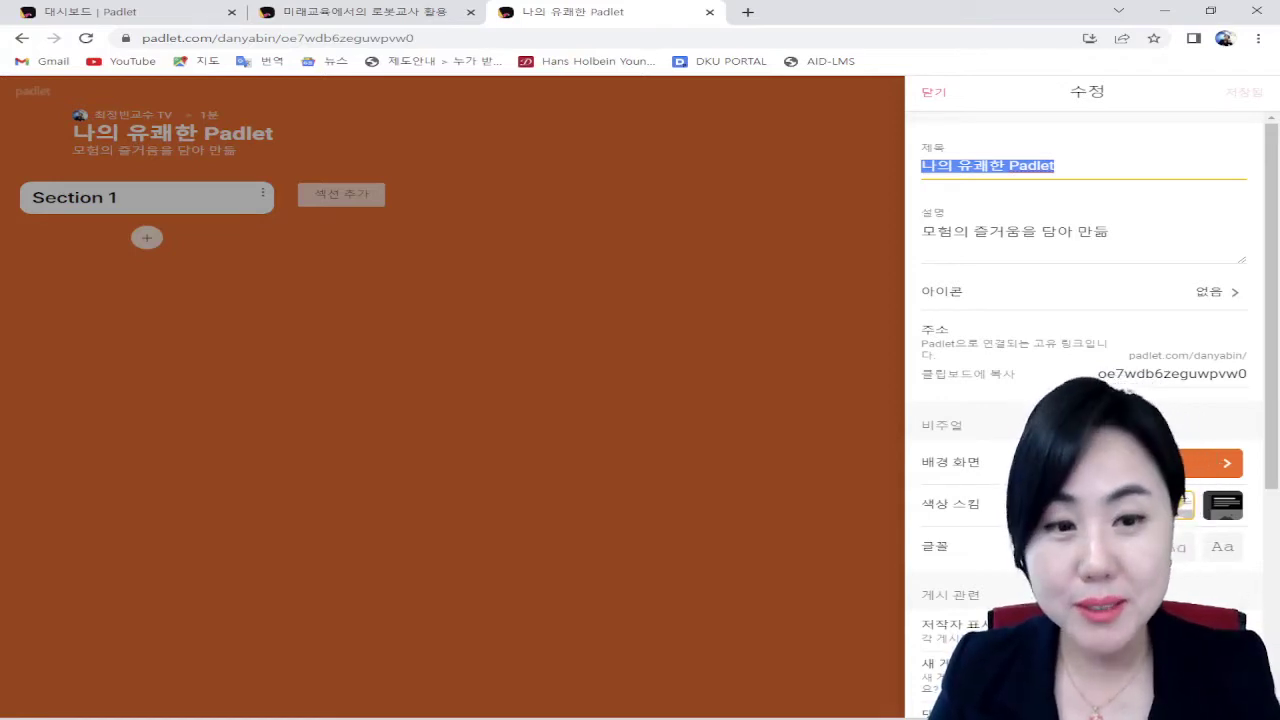
type("ㅇ")
key("BackSpace")
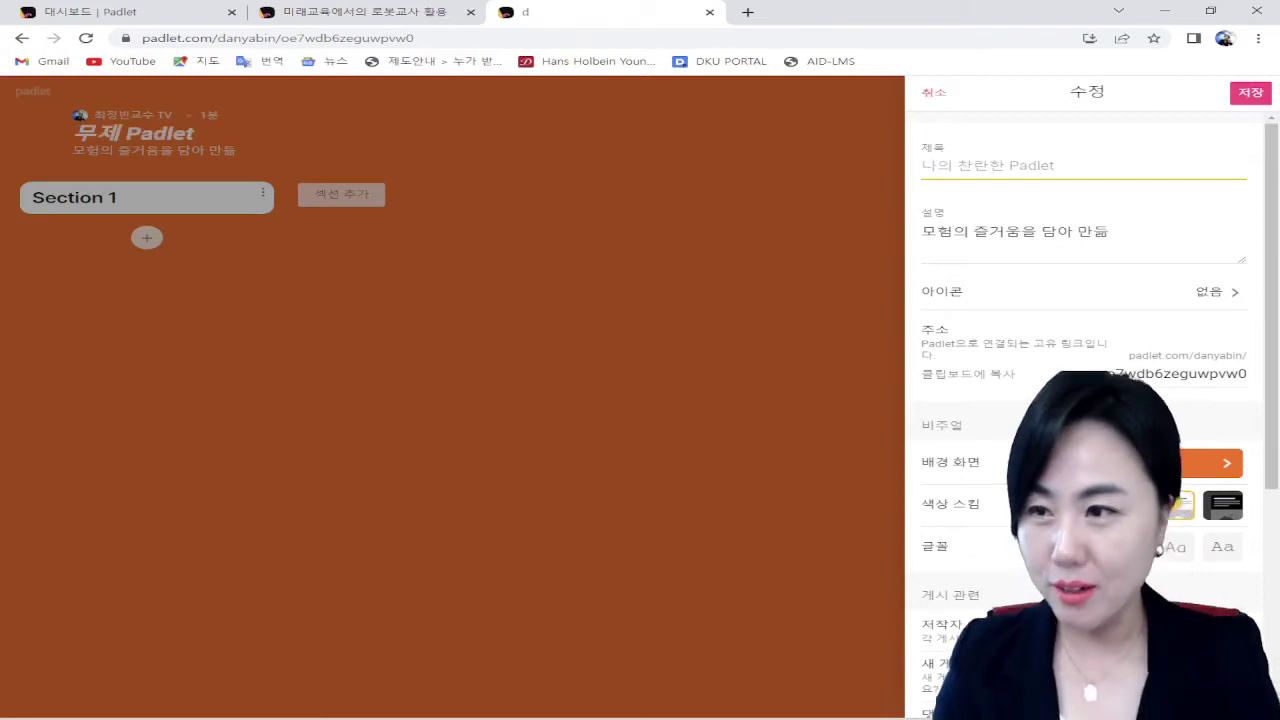
type("ㅇ")
key("BackSpace")
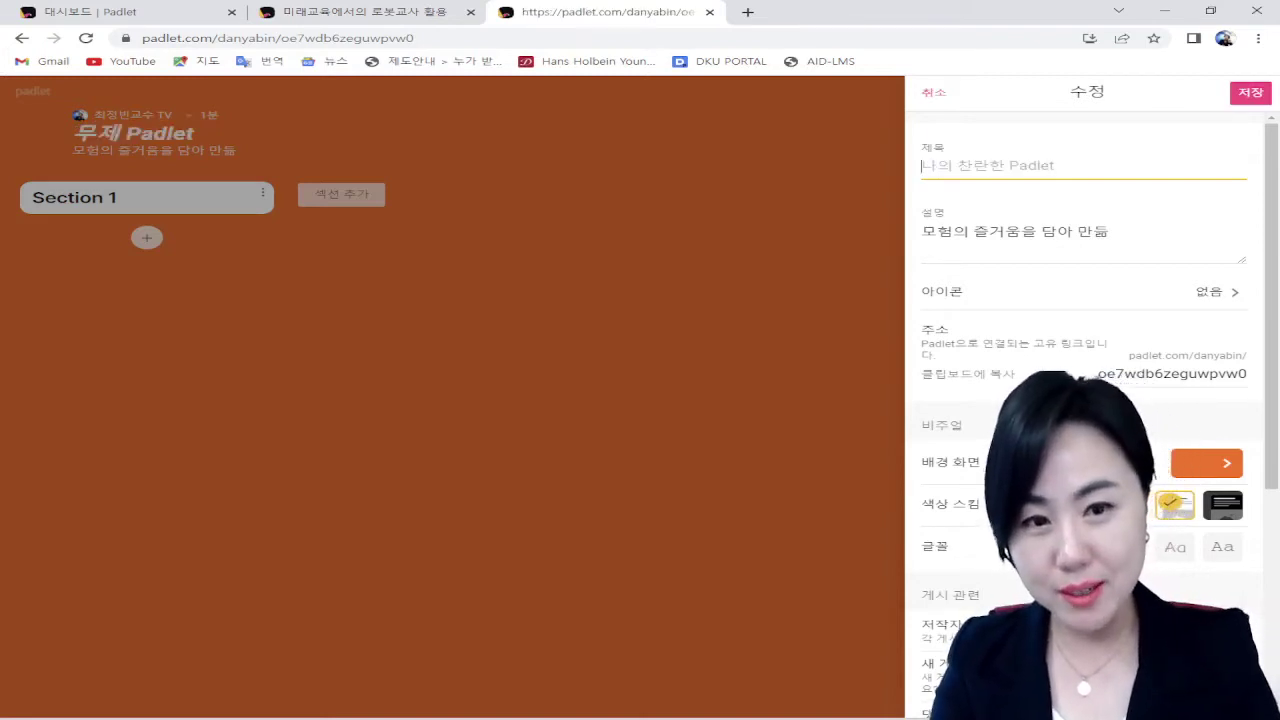
type("ㅇ")
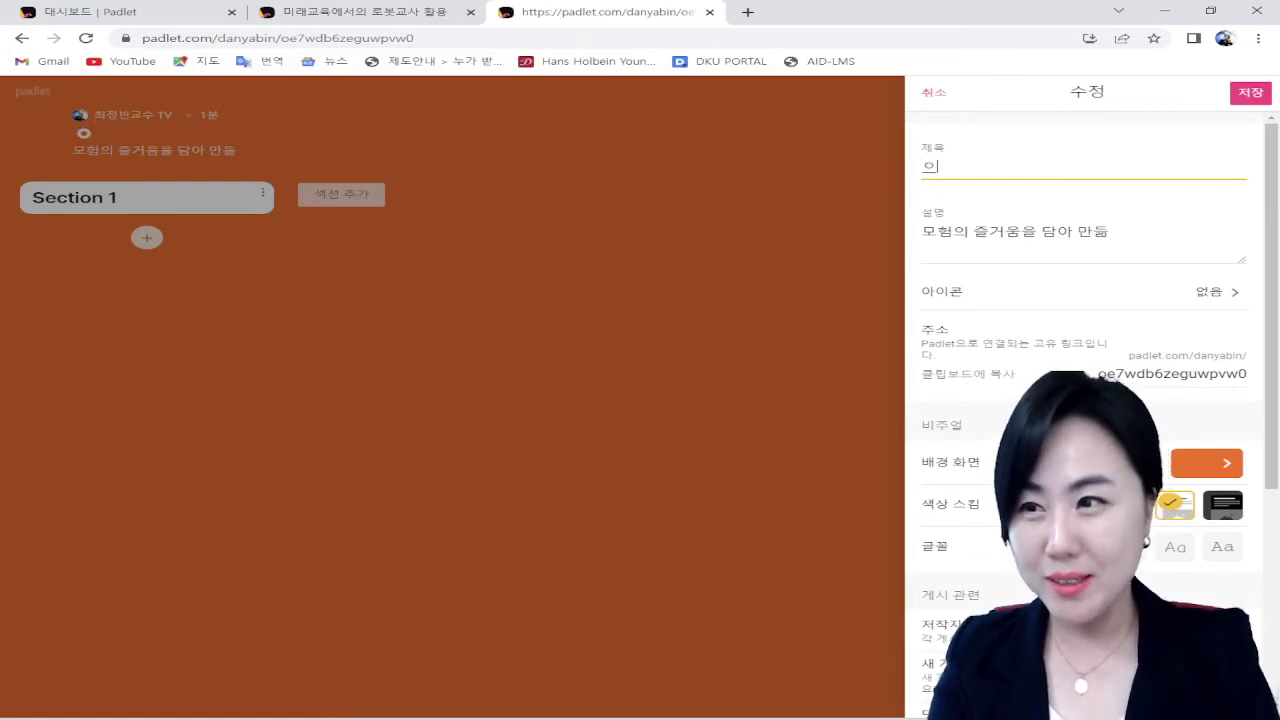
key("BackSpace")
type("로봇")
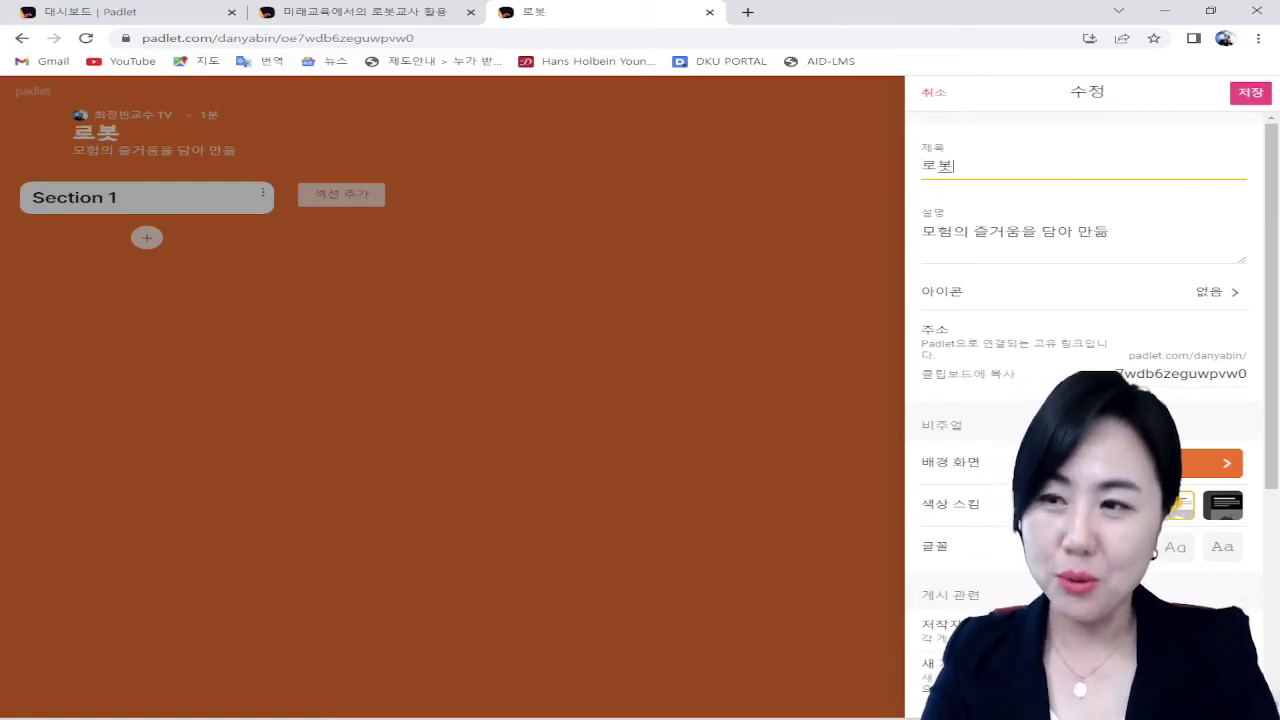
type("교사! 당신의 생각")
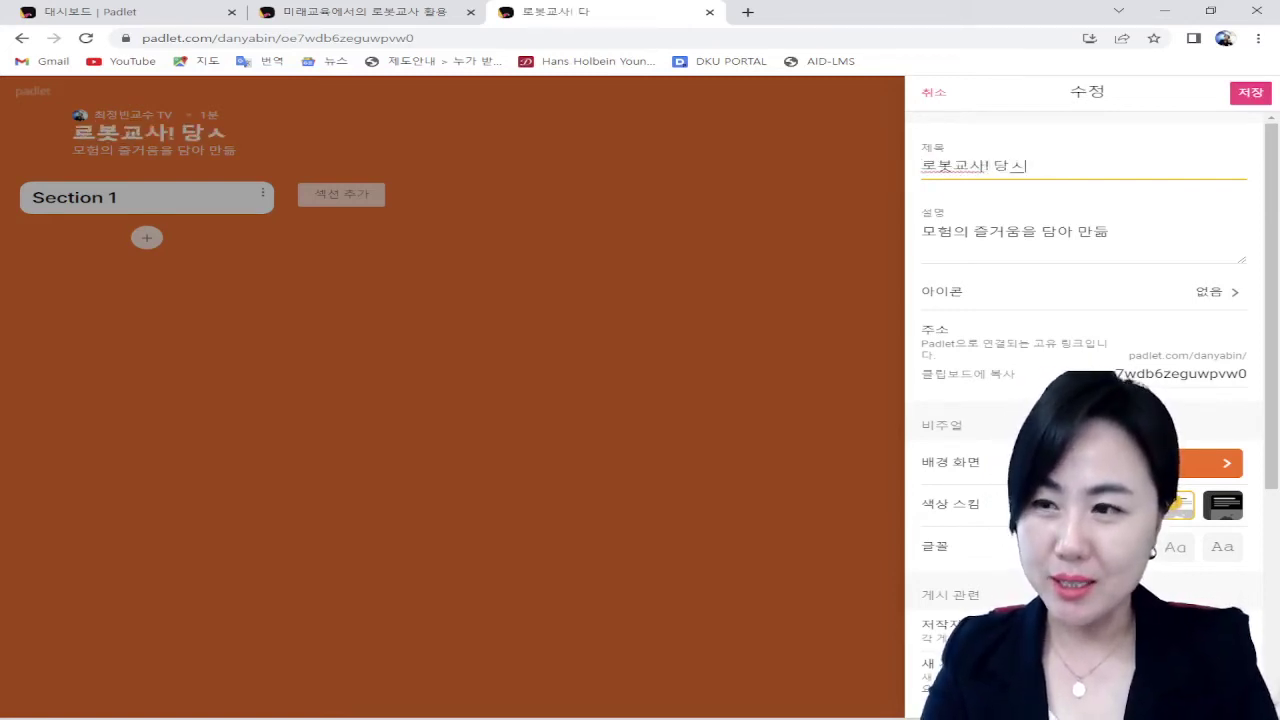
type("은?")
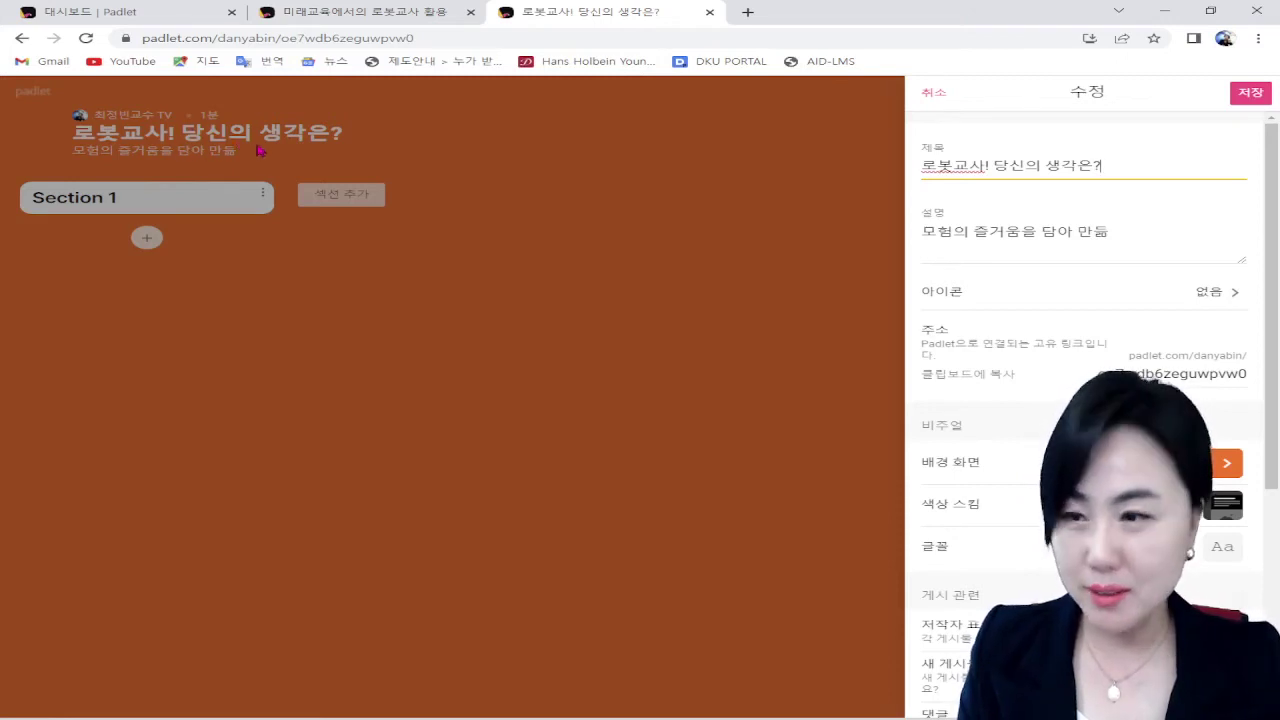
Step: Replace the board description with '6가지 생각모자기법을 활용하여 다양한 의견을 제시하세요!'
left_click(1006, 240)
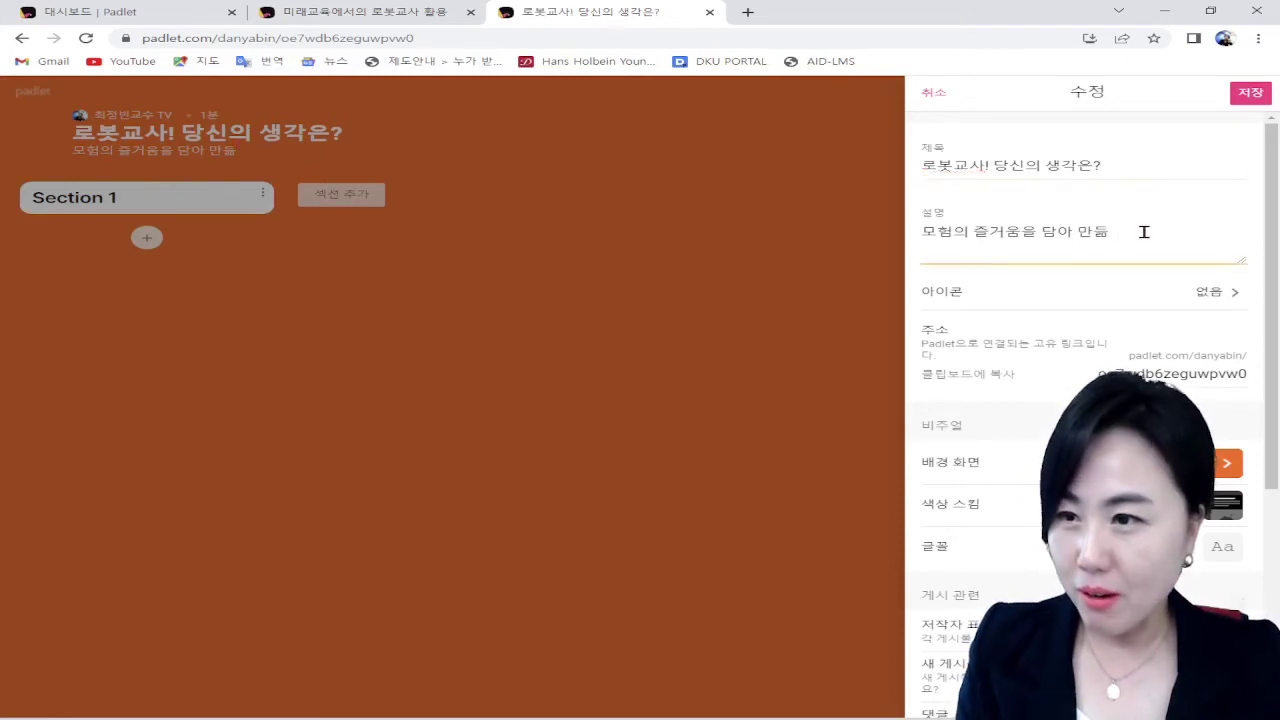
left_click_drag(1143, 231, 918, 232)
type("6")
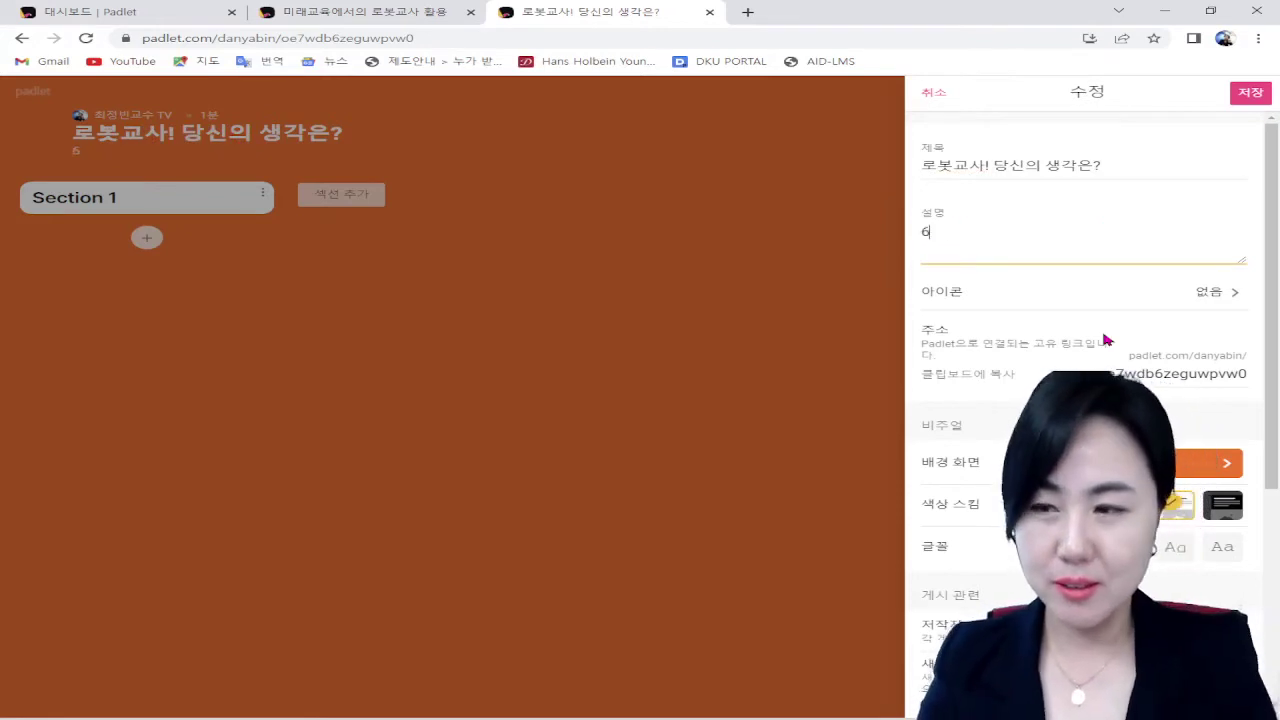
type("가지 생각몾자기법을 활요")
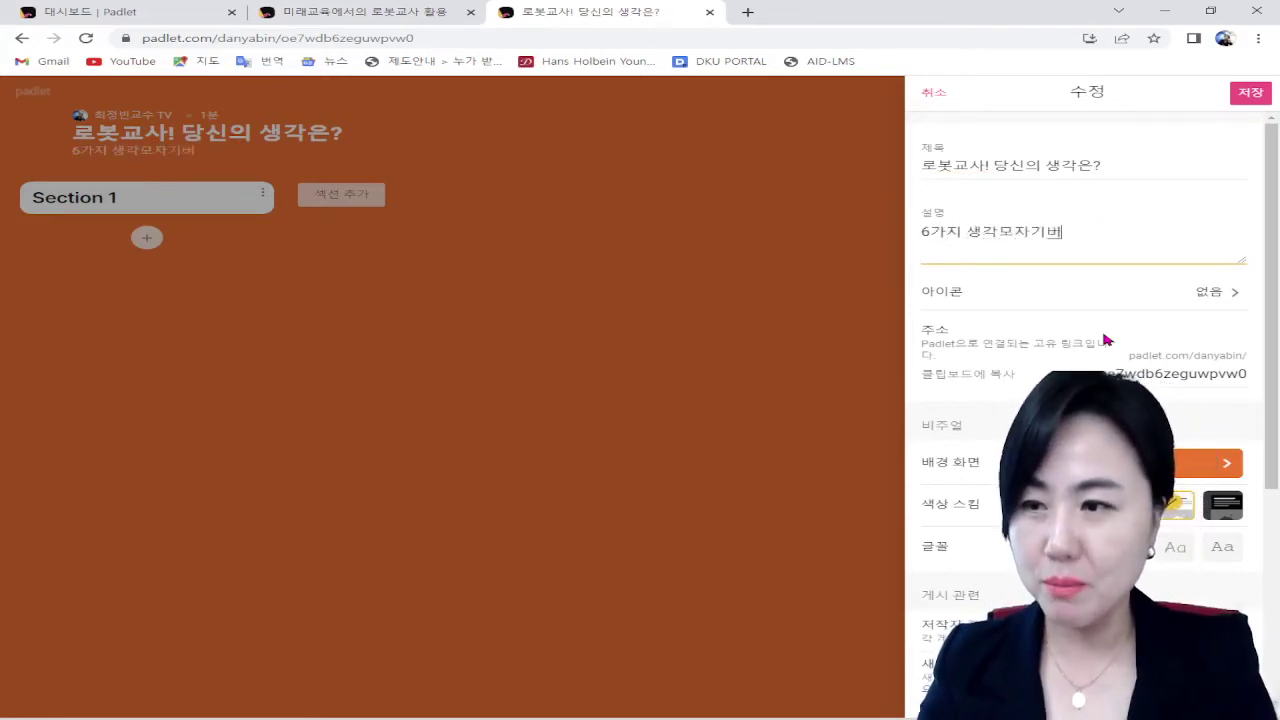
type("용")
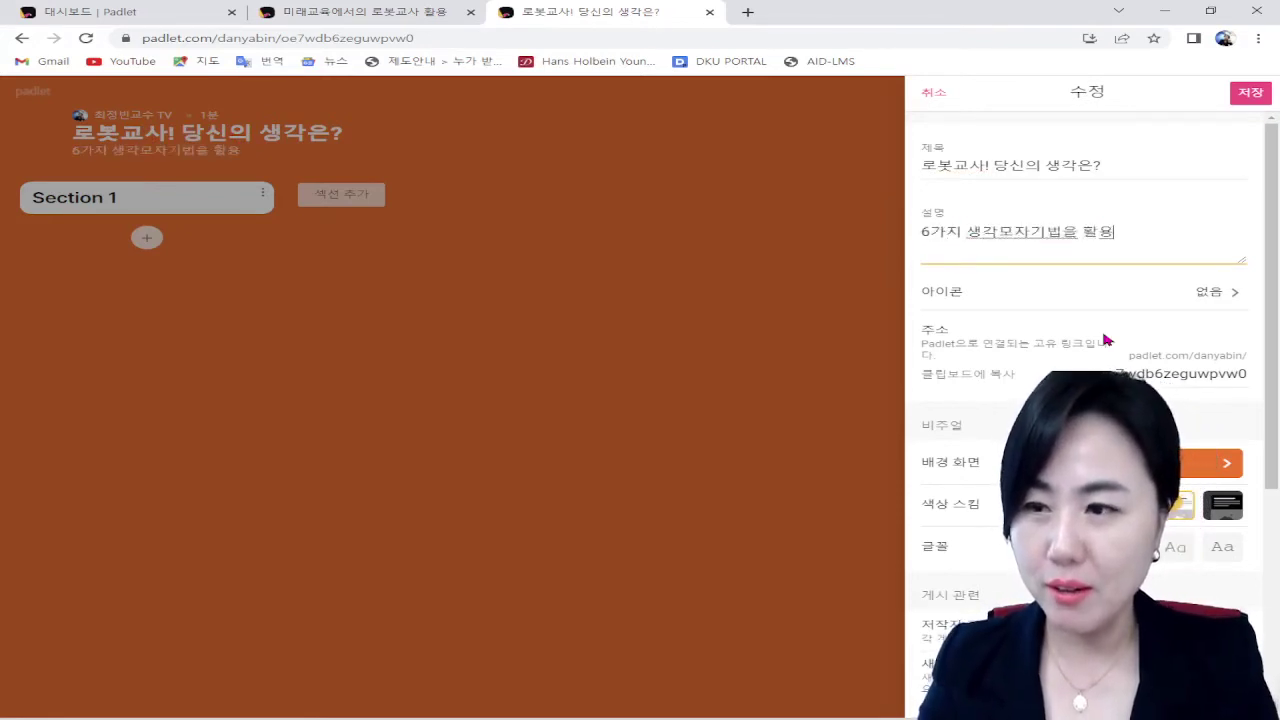
type("하여 대")
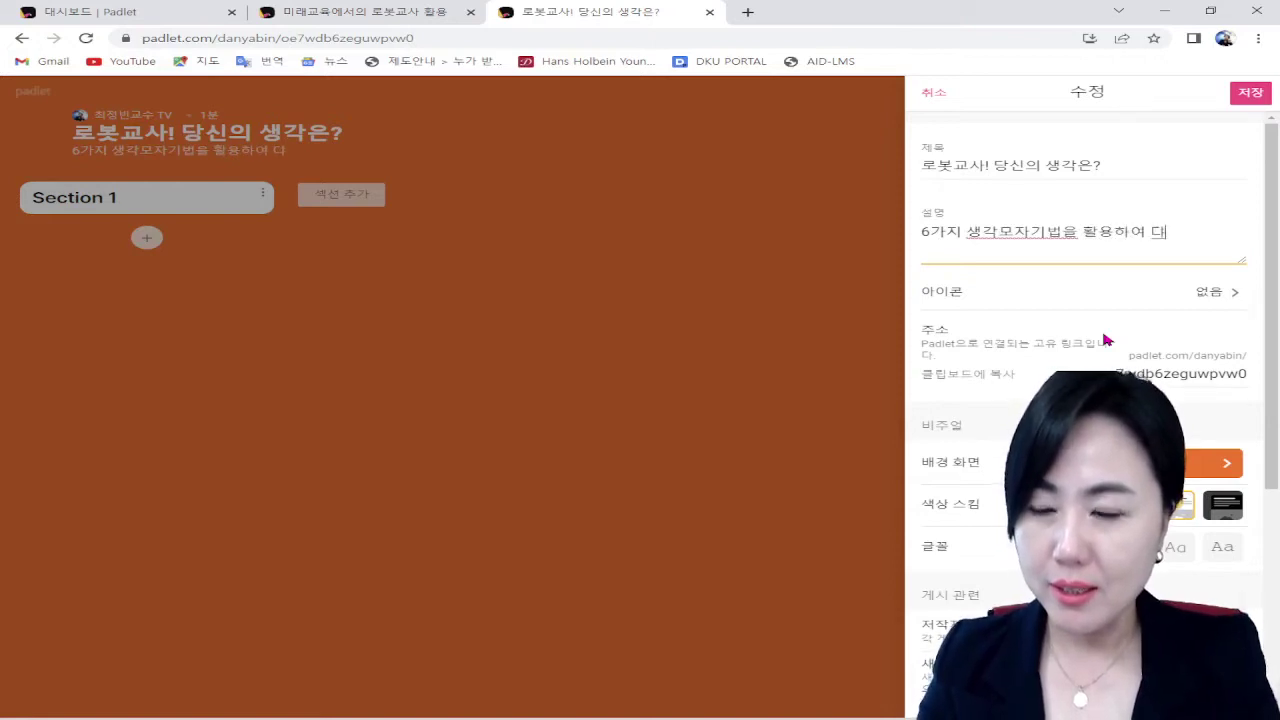
type("양한 ㅅ ㅇ")
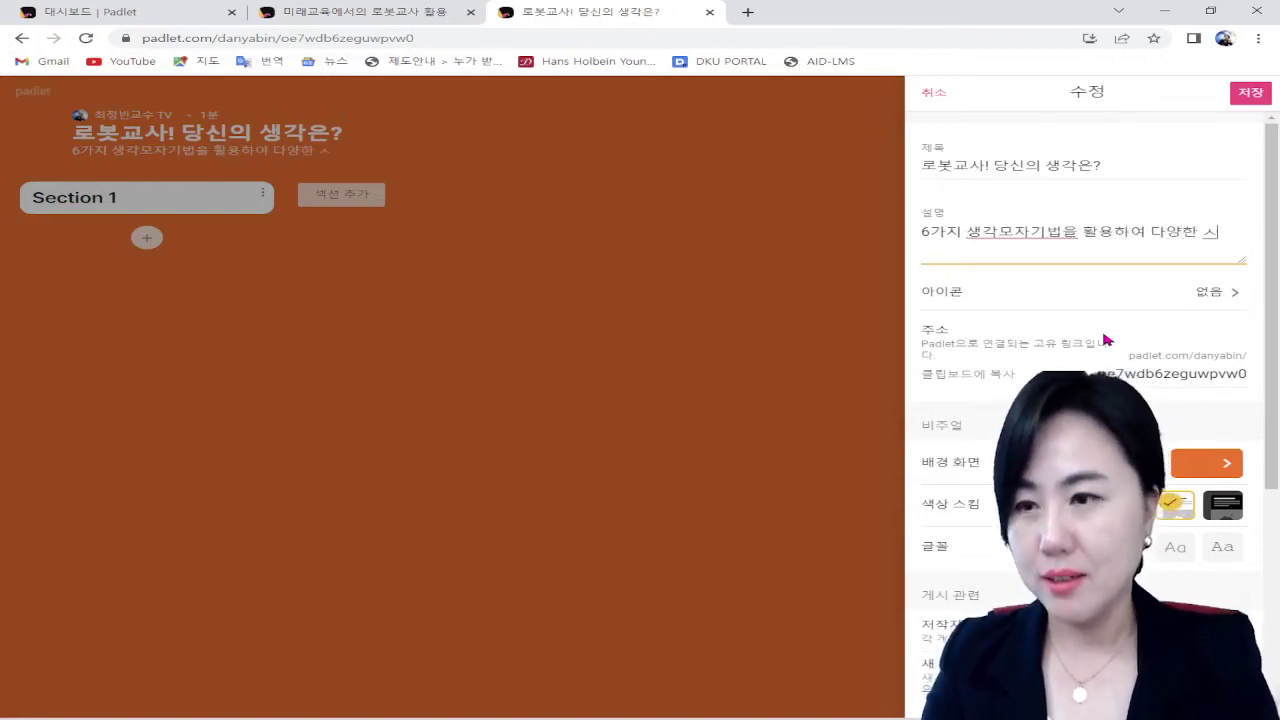
type("의견을 제")
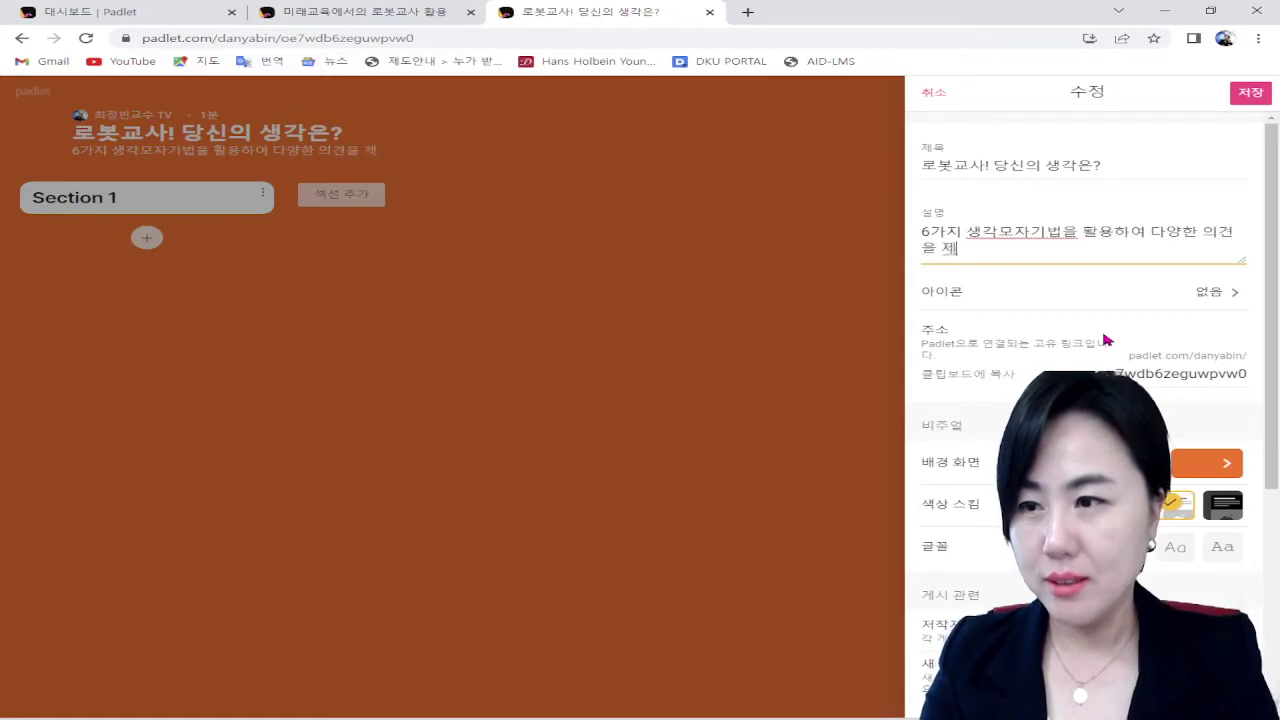
type("실하세요!")
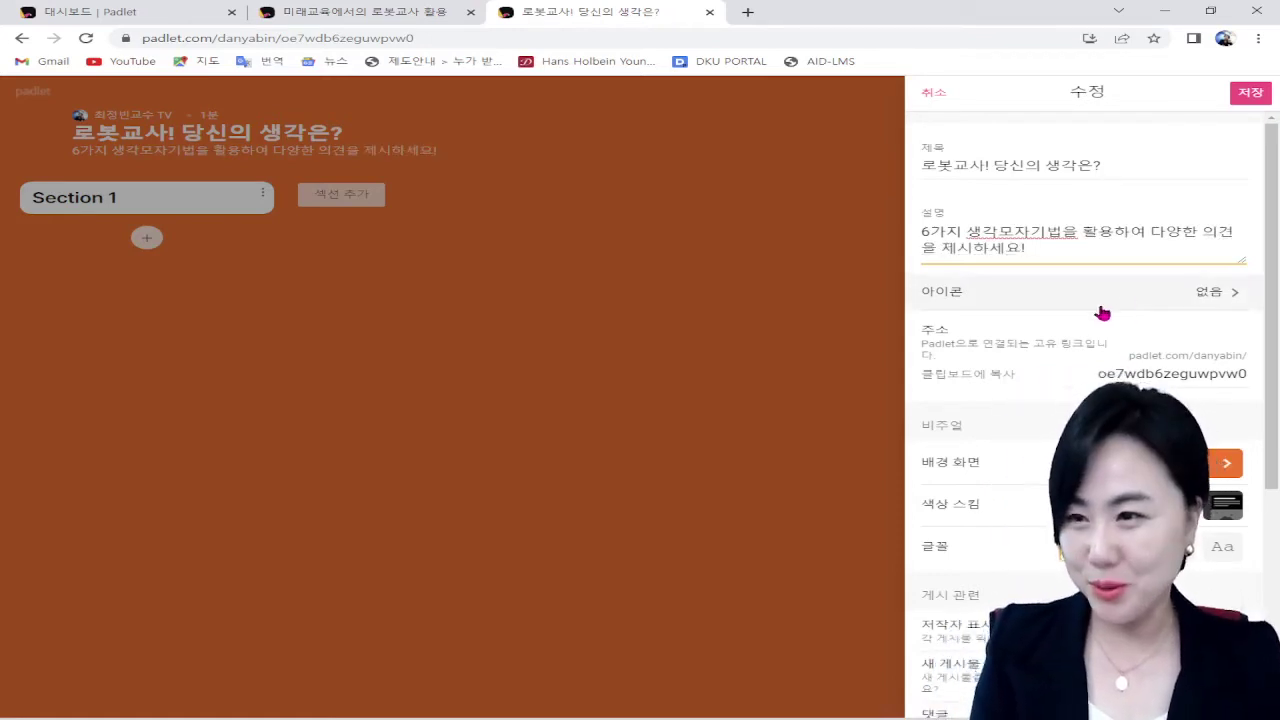
Step: Set the board icon to the monocle-face emoji
left_click(1184, 297)
left_click(1184, 297)
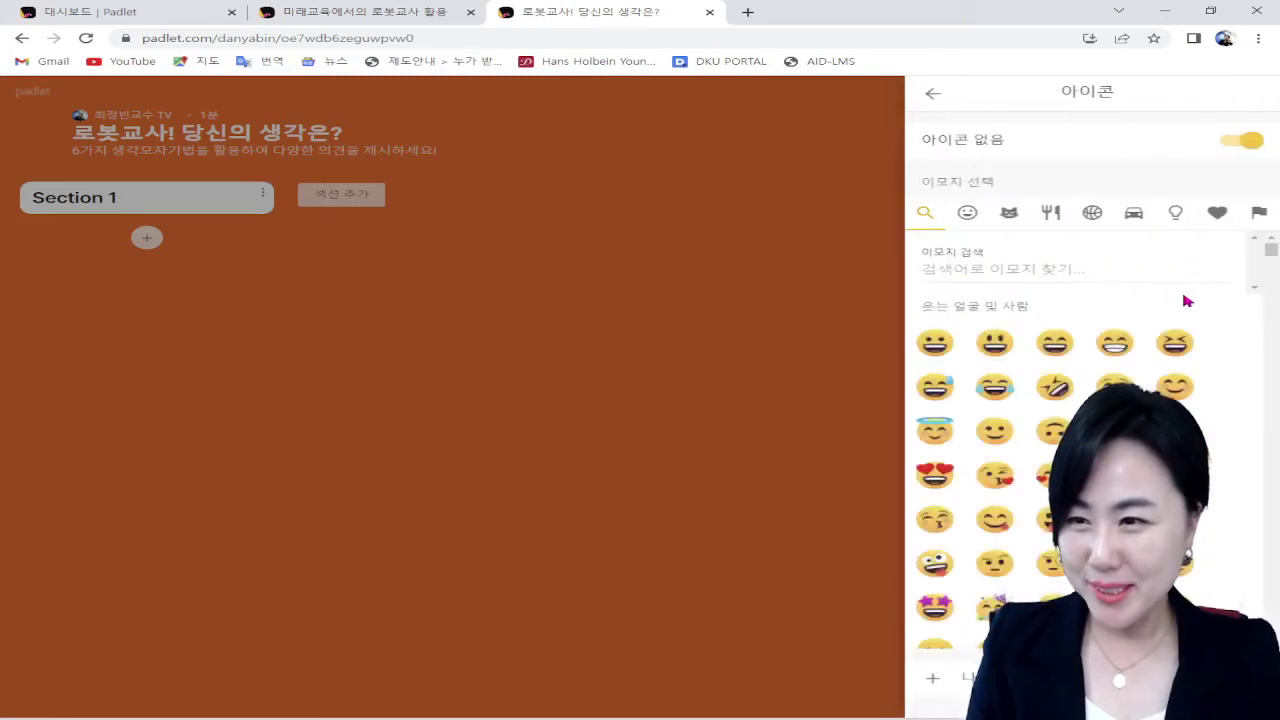
scroll(1055, 440, "down", 3)
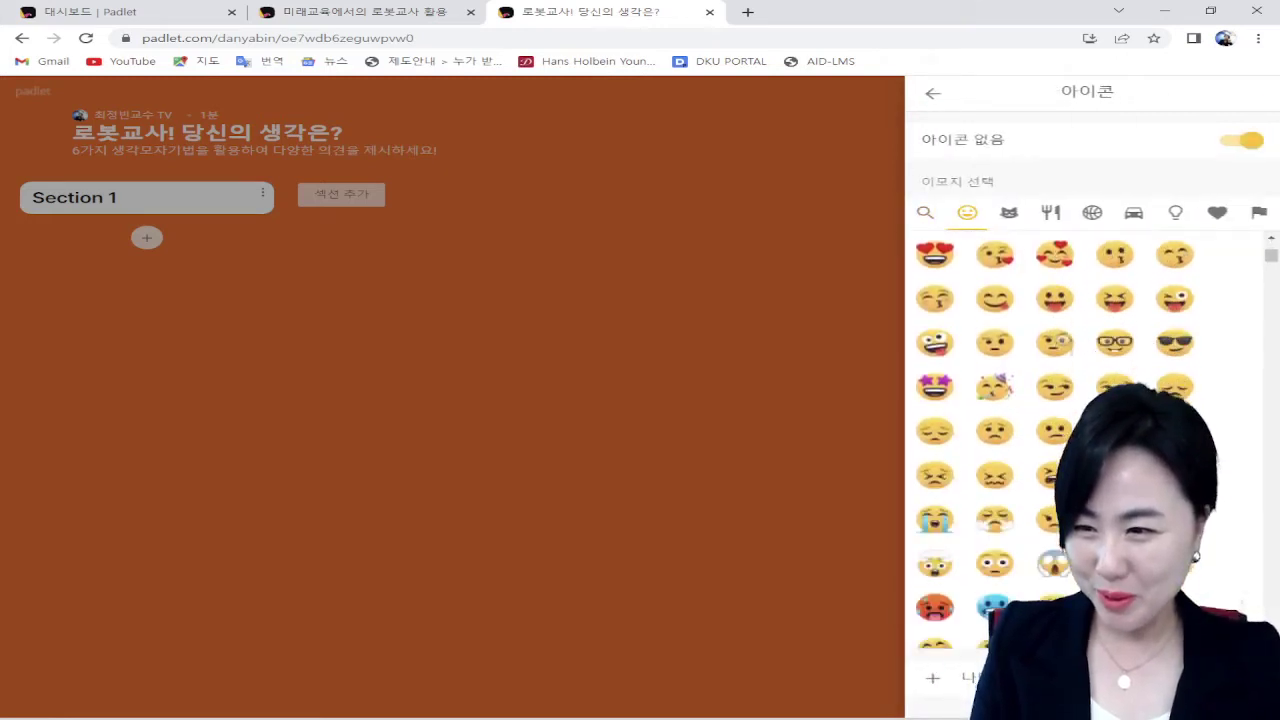
scroll(1055, 440, "down", 1)
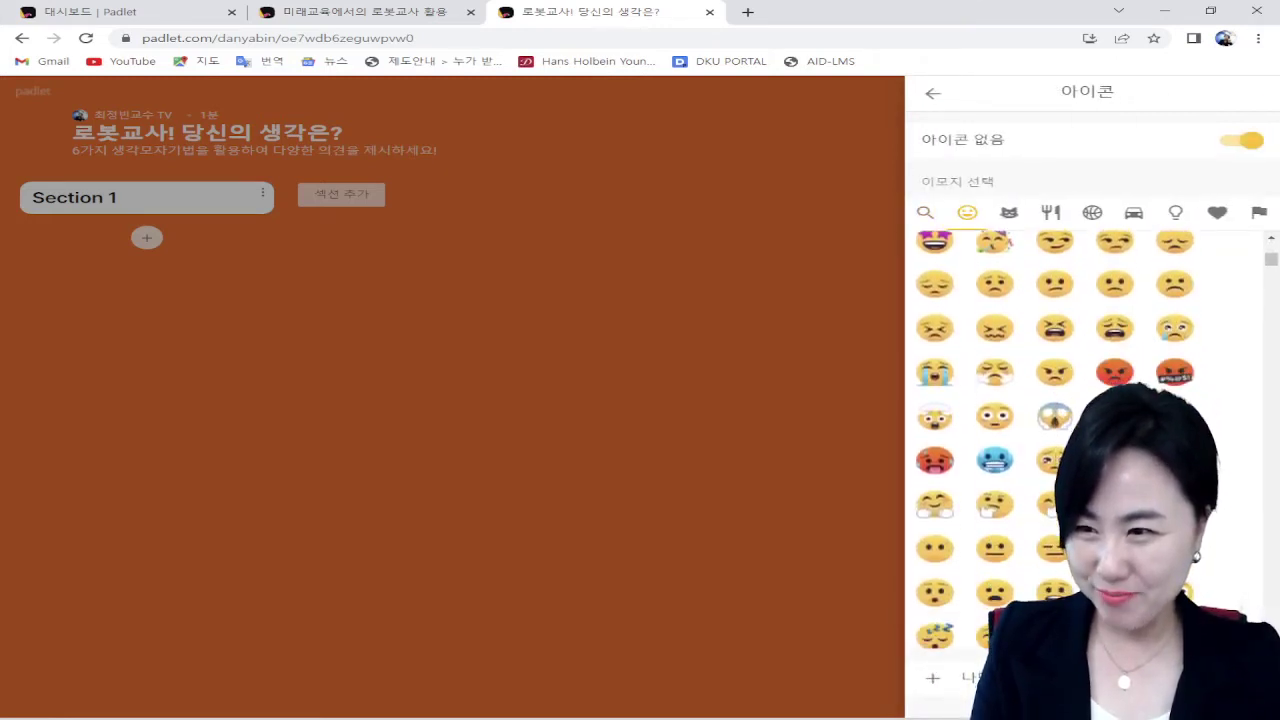
scroll(1055, 440, "up", 2)
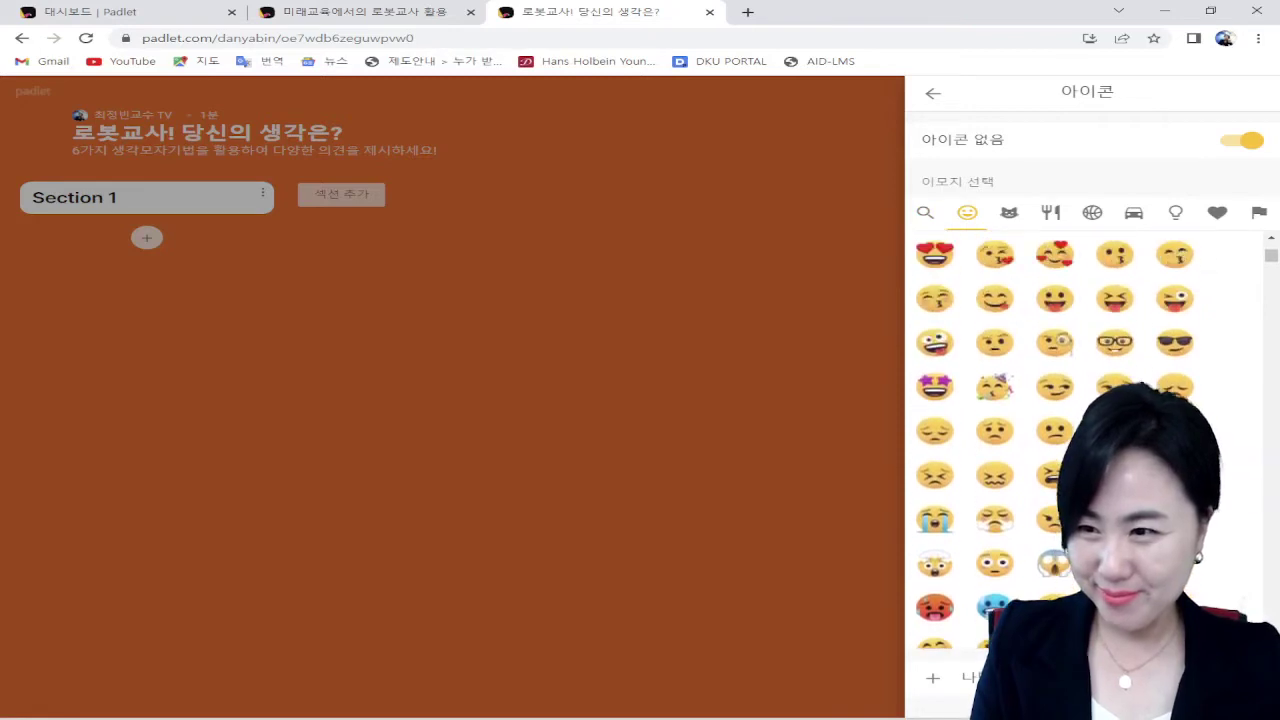
left_click(1061, 351)
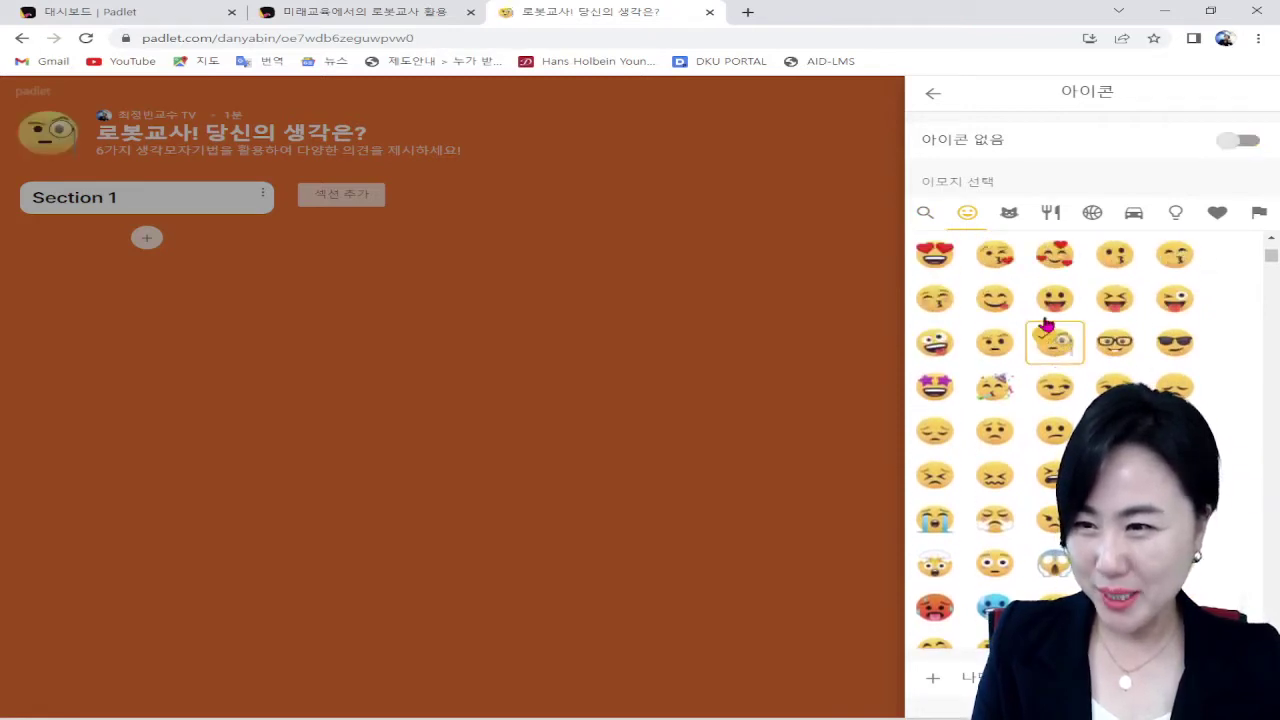
left_click(932, 94)
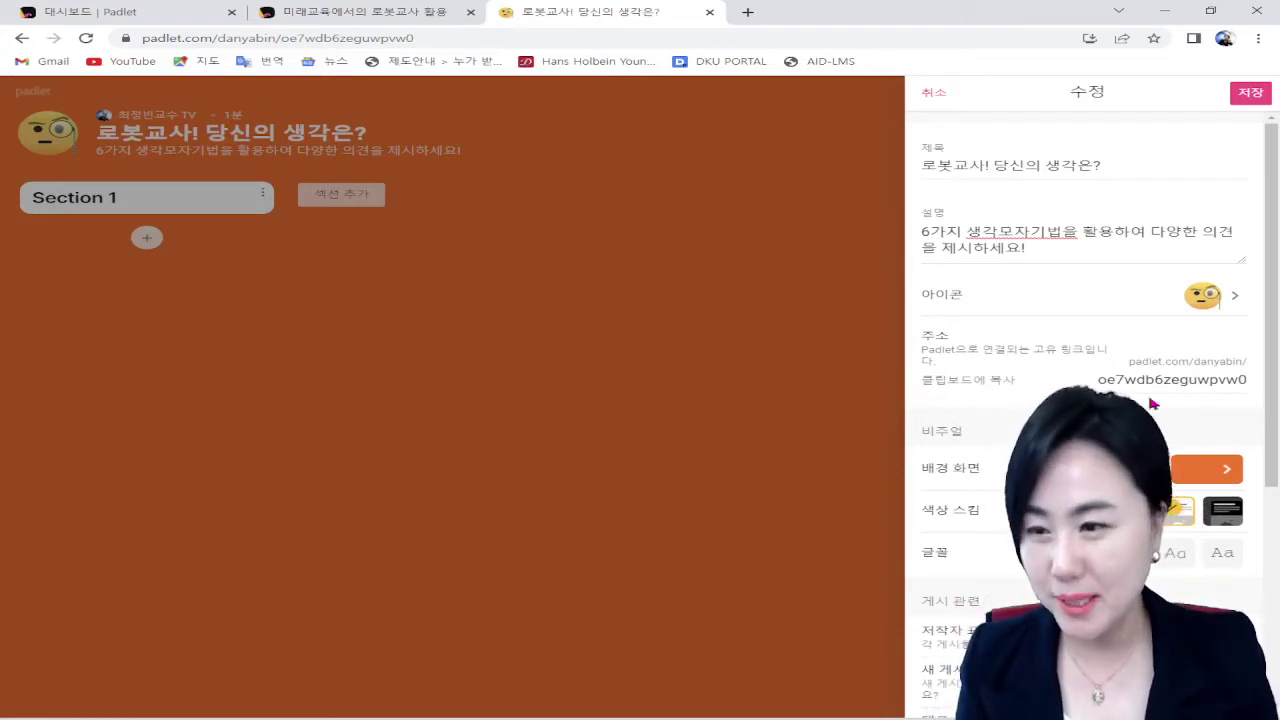
Step: Try the yellow-green gradient and the candy hearts picture as the board background
scroll(971, 457, "down", 3)
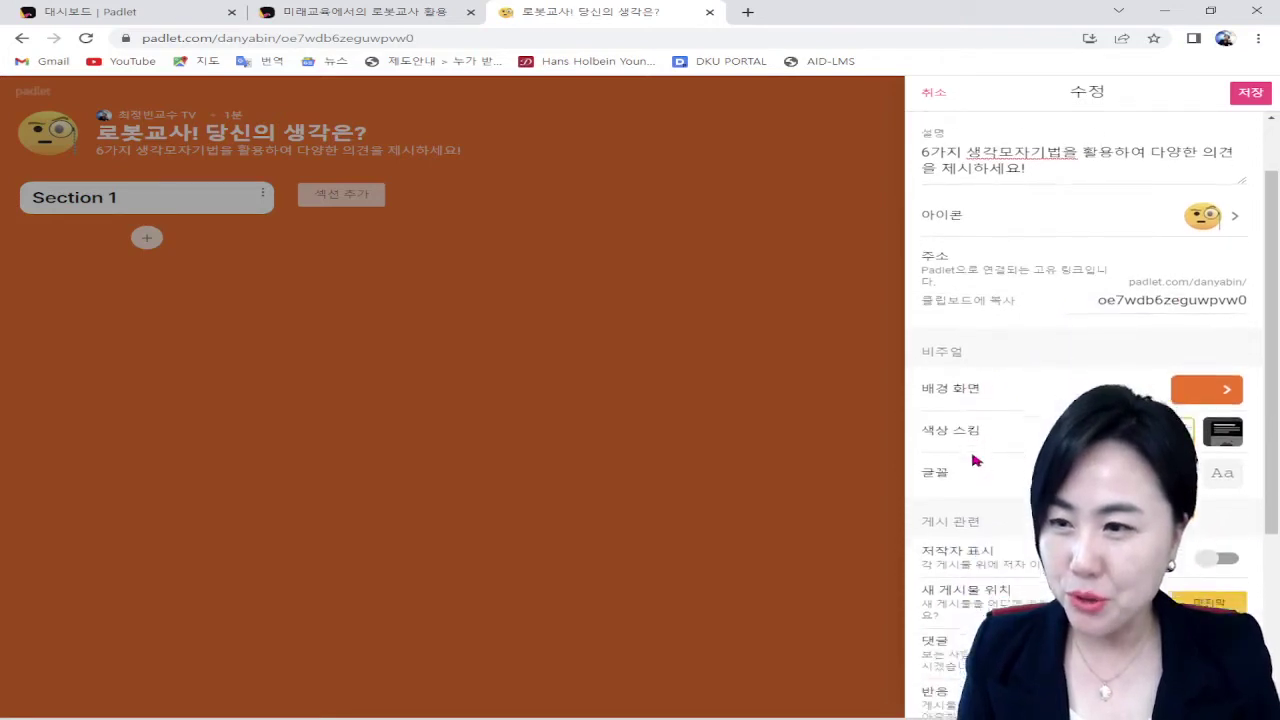
scroll(971, 457, "down", 1)
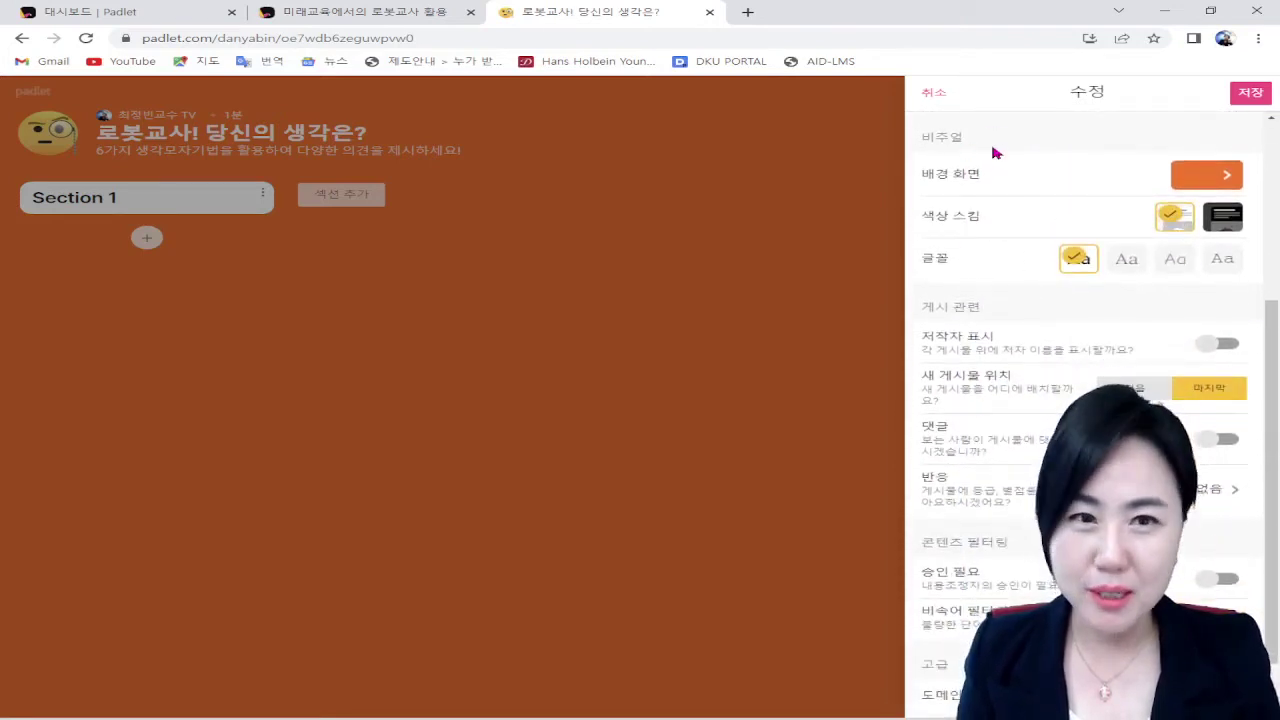
left_click(1225, 177)
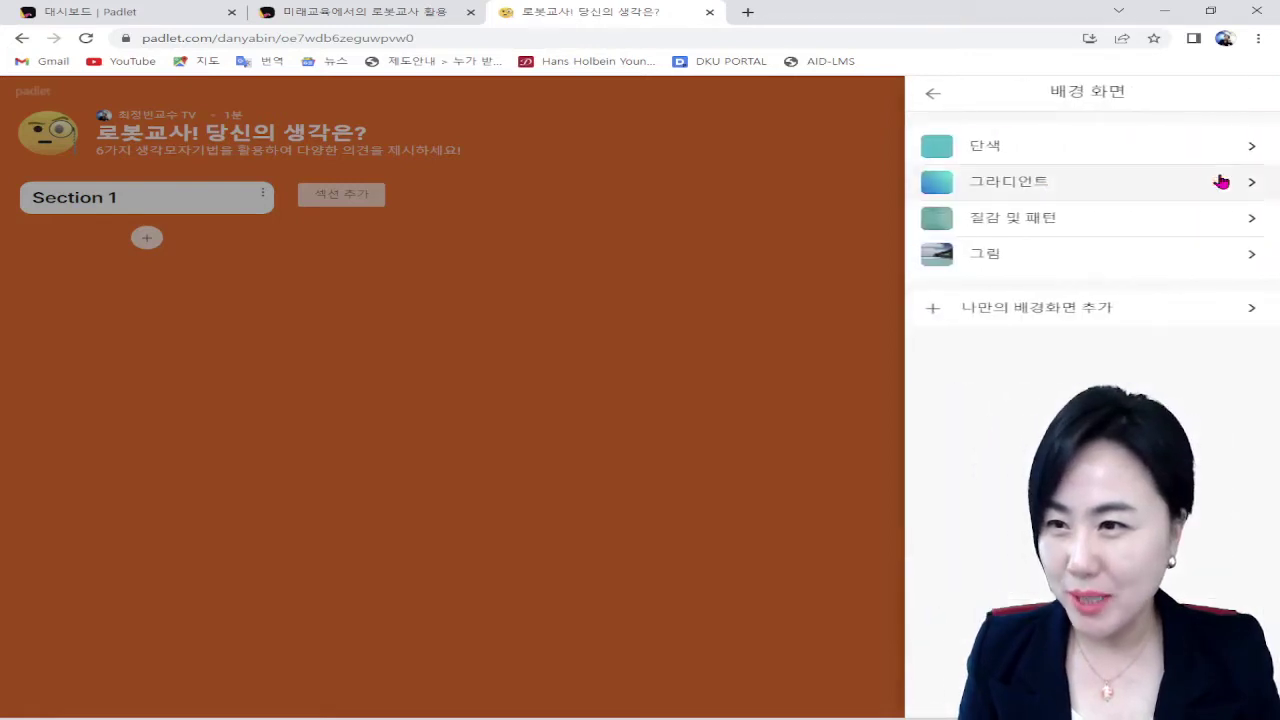
left_click(1221, 181)
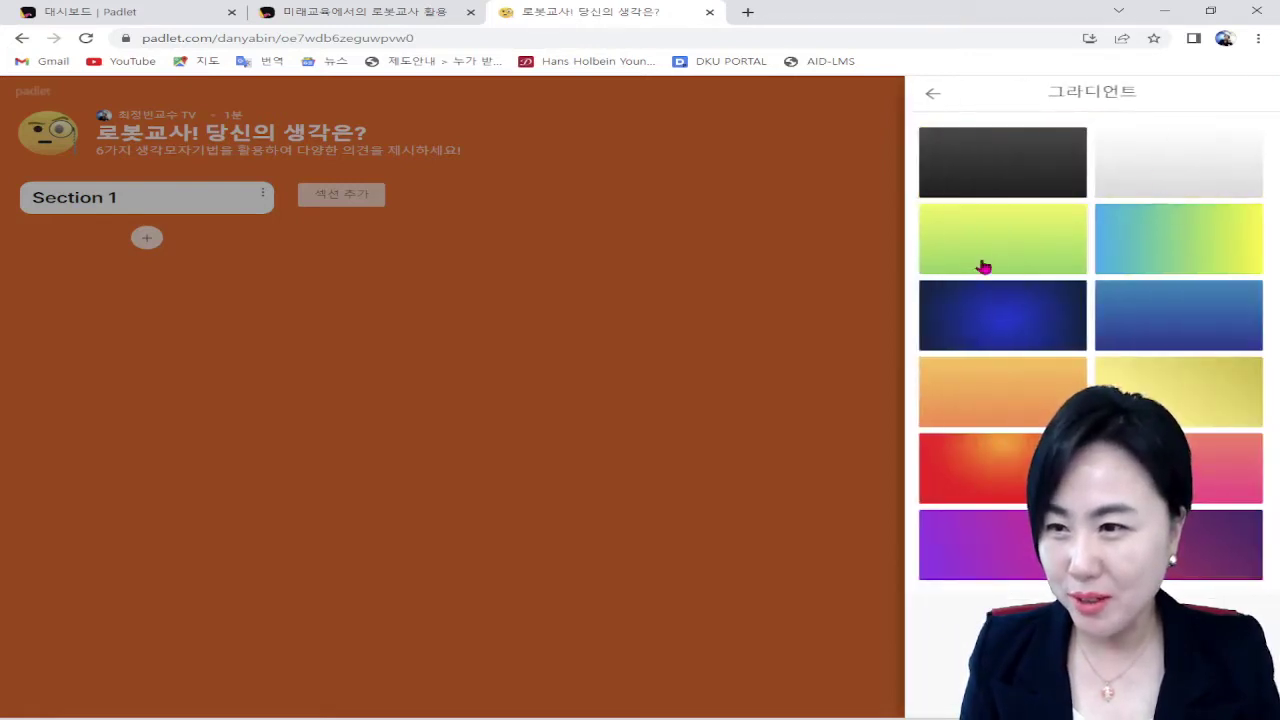
left_click(1018, 245)
left_click(933, 93)
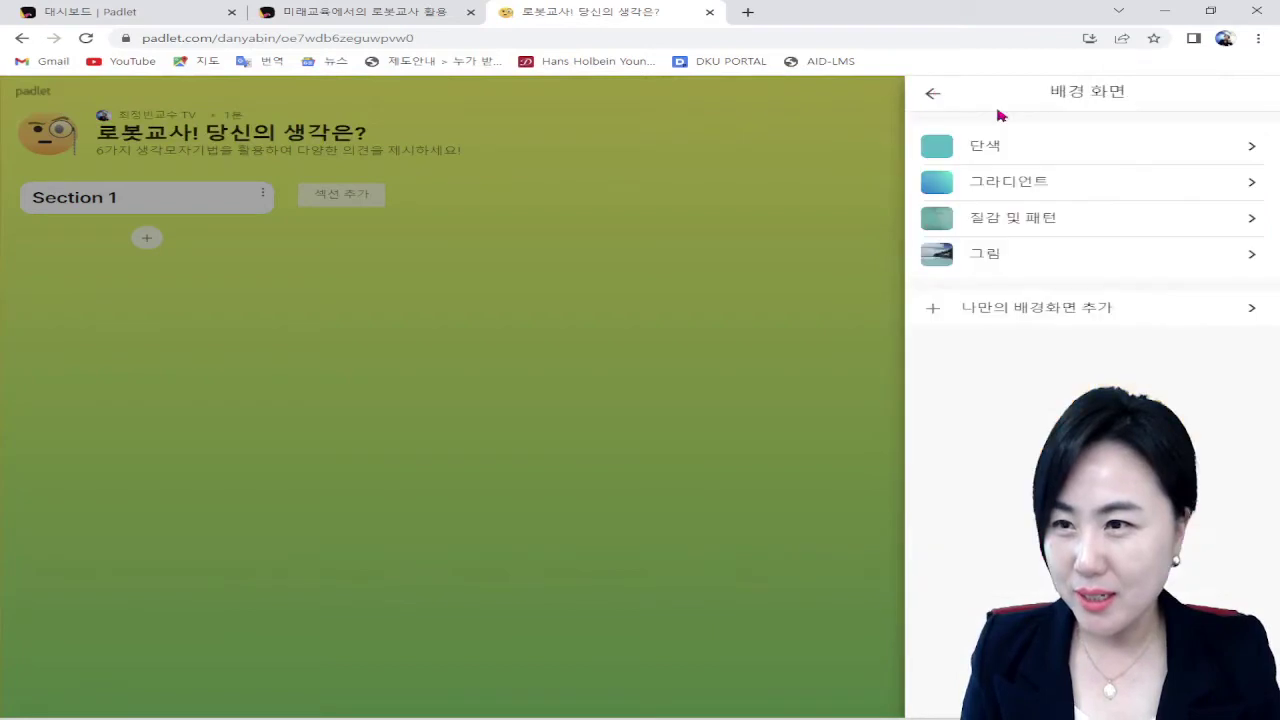
left_click(1095, 258)
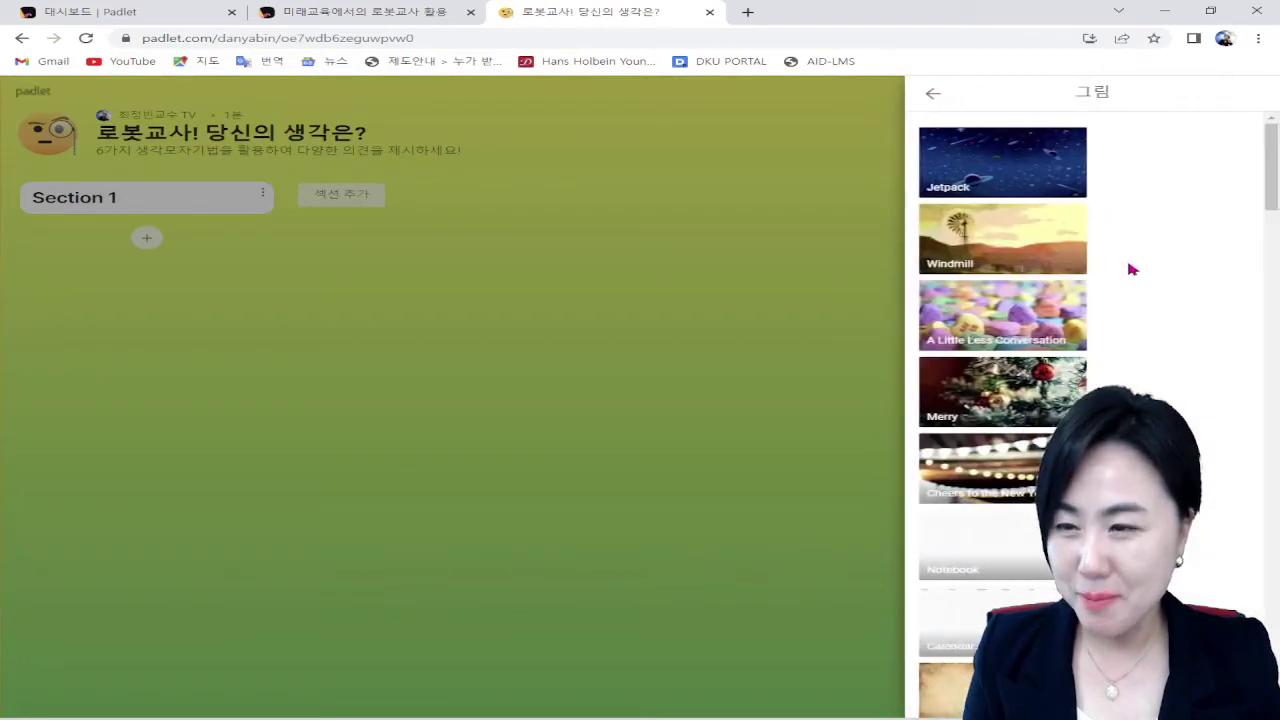
left_click(1055, 311)
left_click(933, 93)
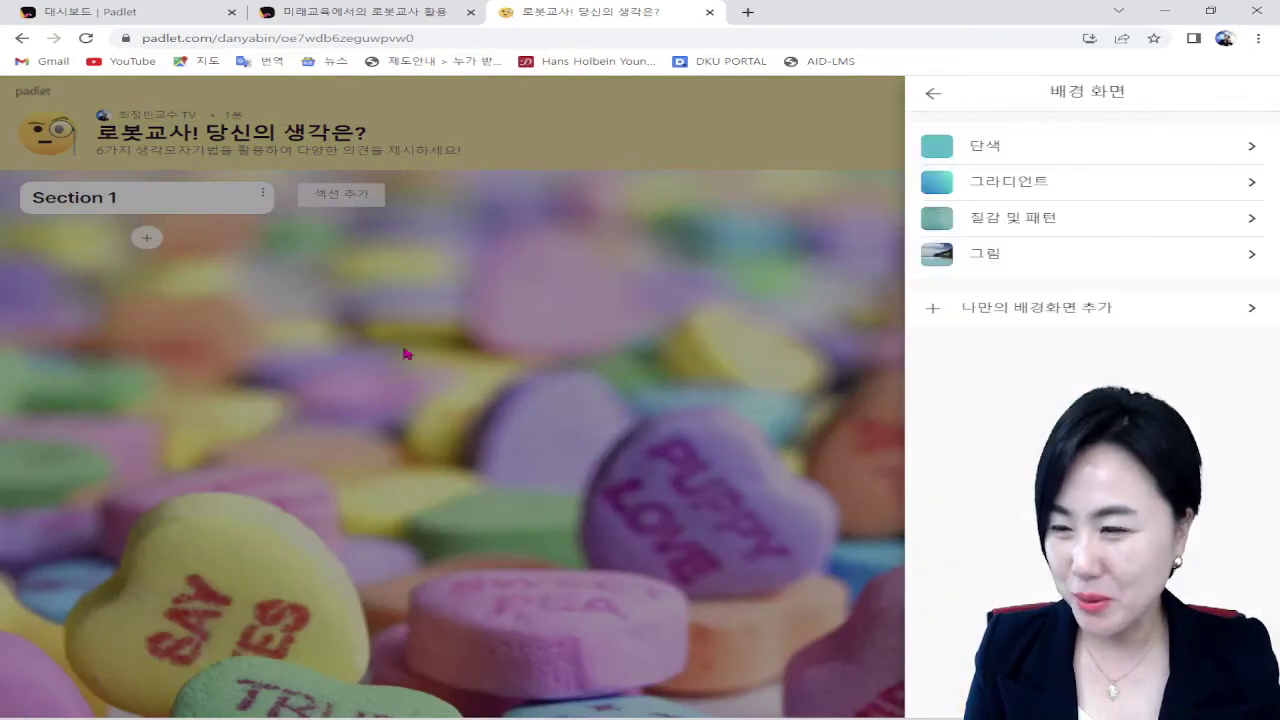
Step: Apply the green Blackboard picture as the background and return to the main settings
left_click(1104, 266)
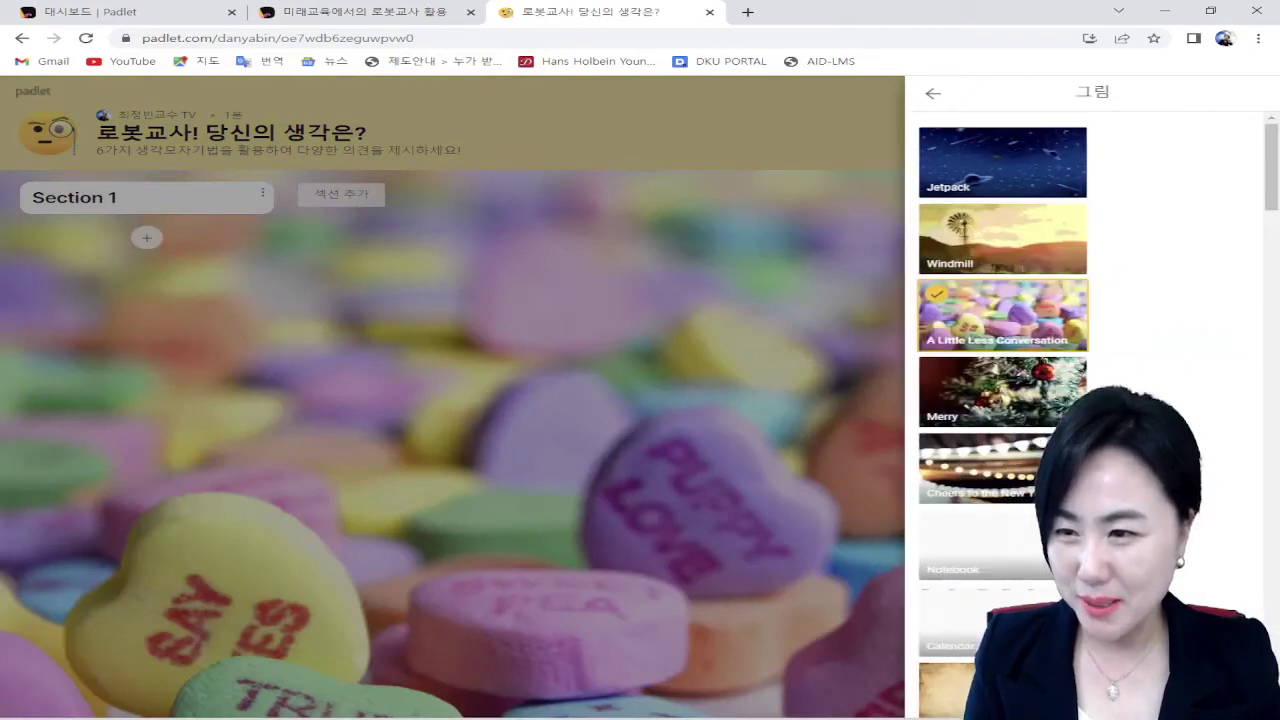
scroll(1003, 415, "down", 3)
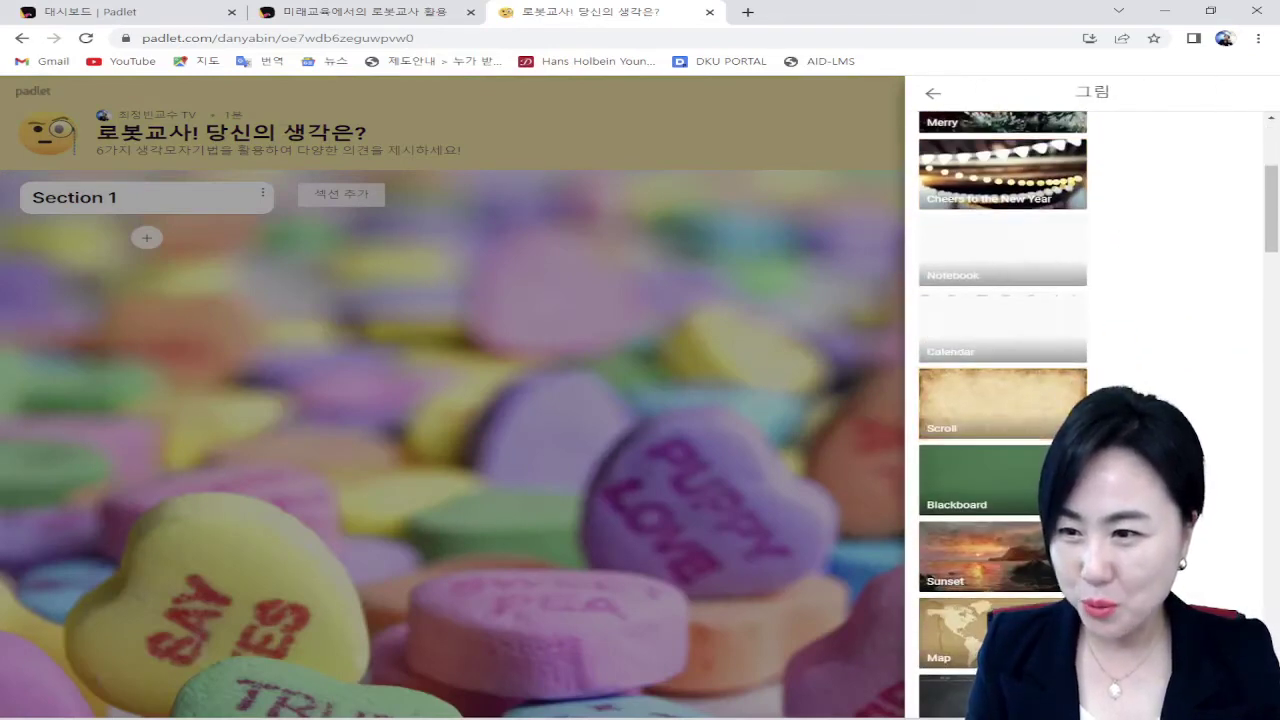
left_click(1000, 480)
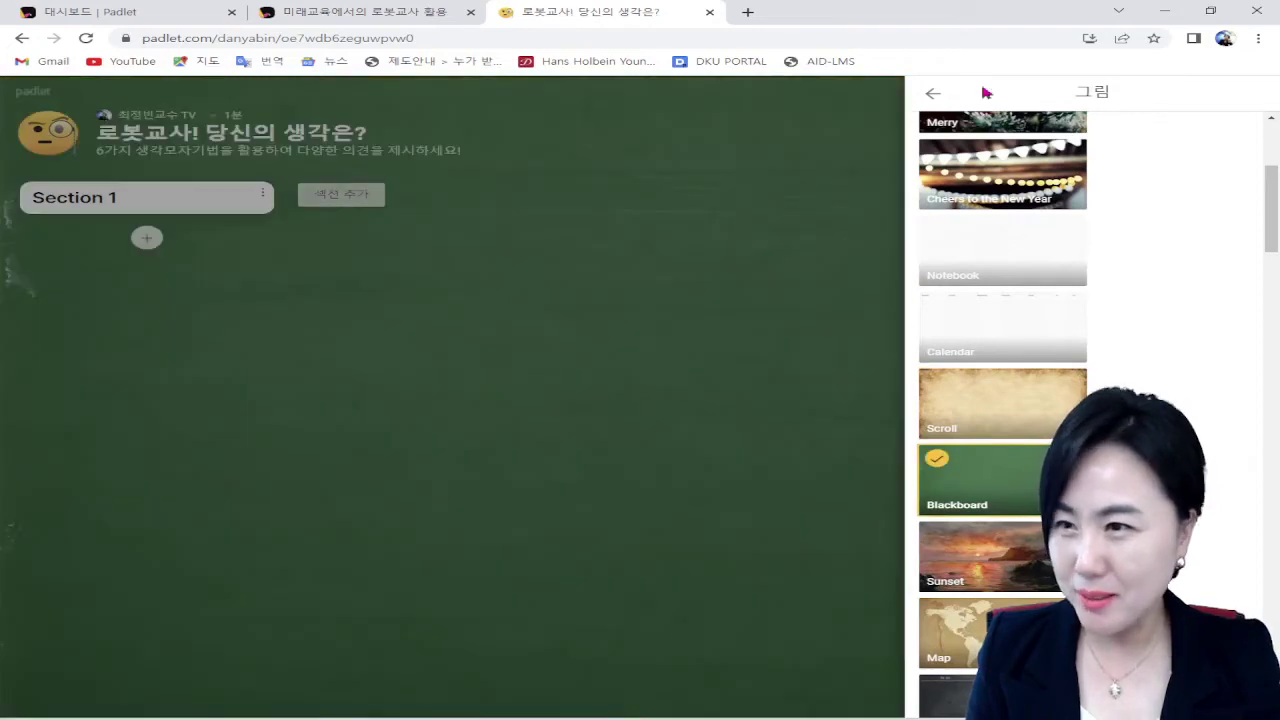
left_click(933, 93)
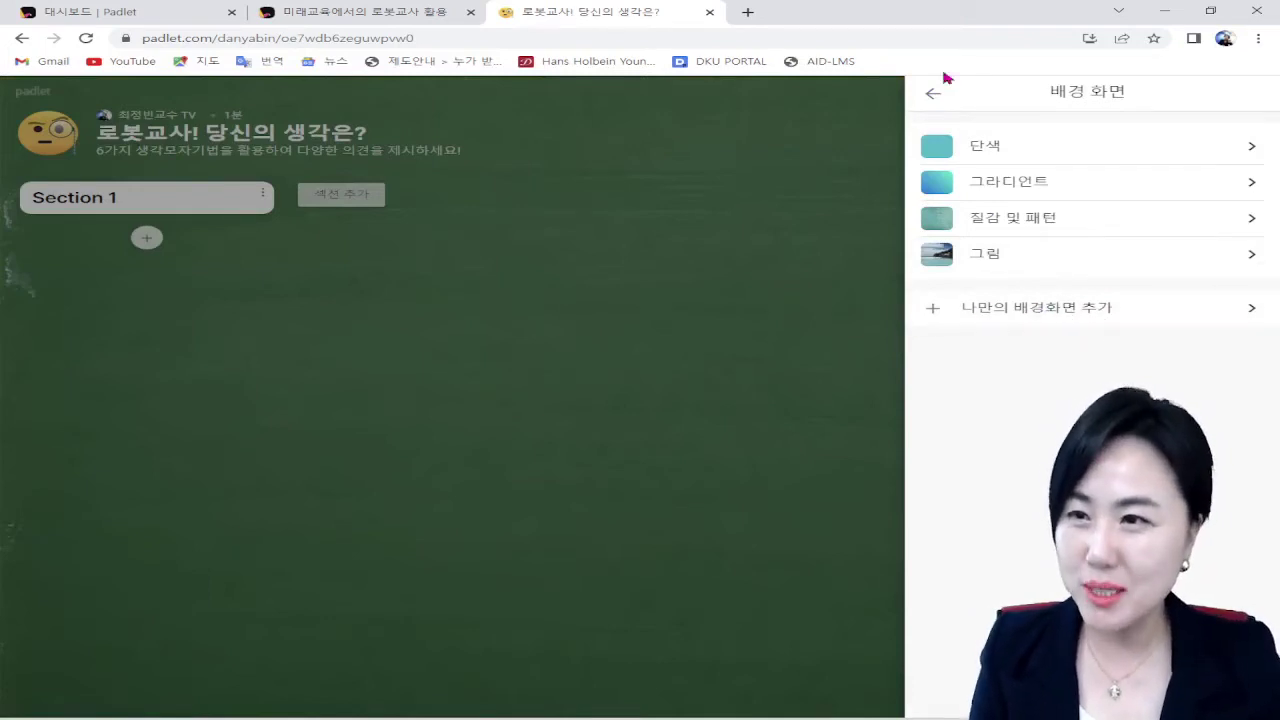
left_click(933, 97)
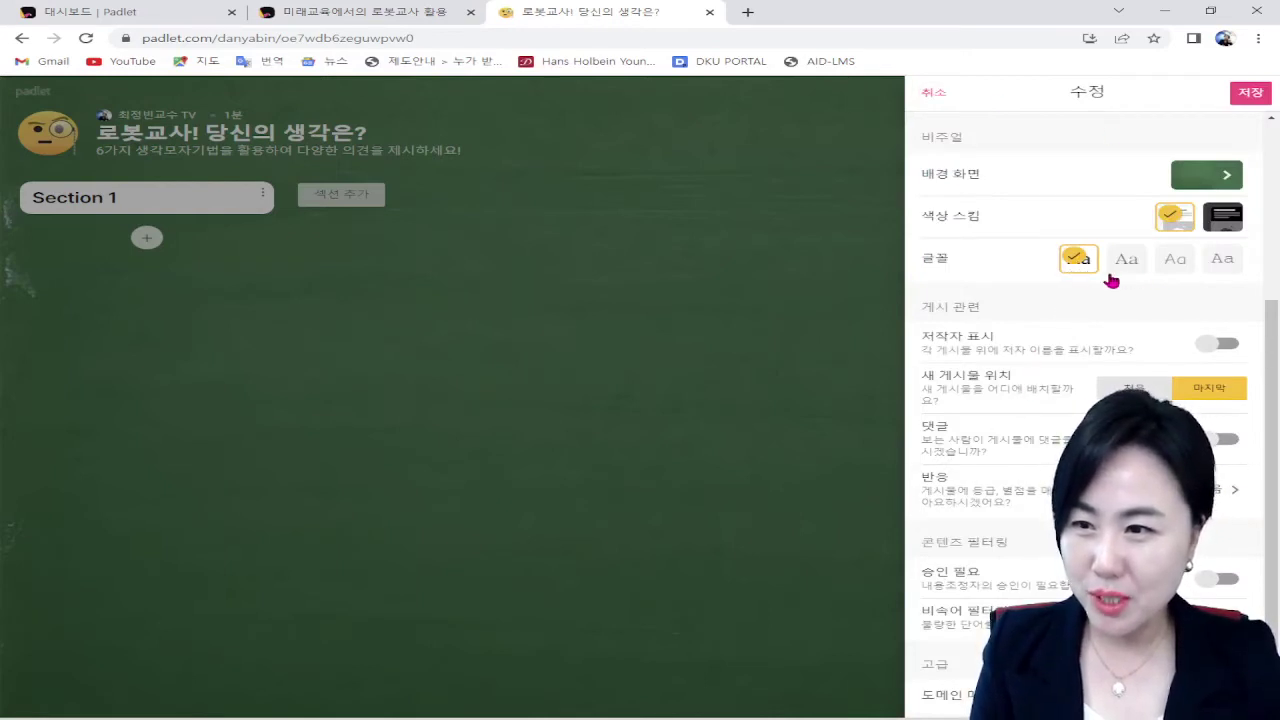
left_click(1177, 265)
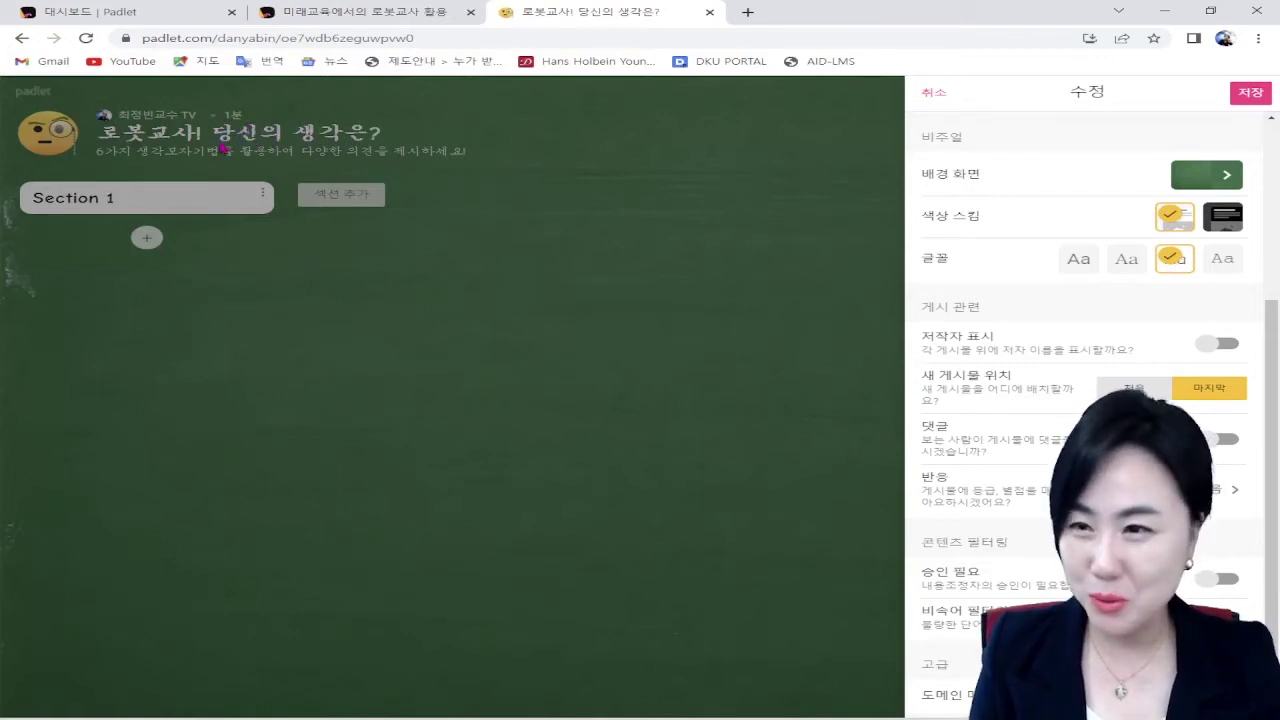
left_click(1222, 262)
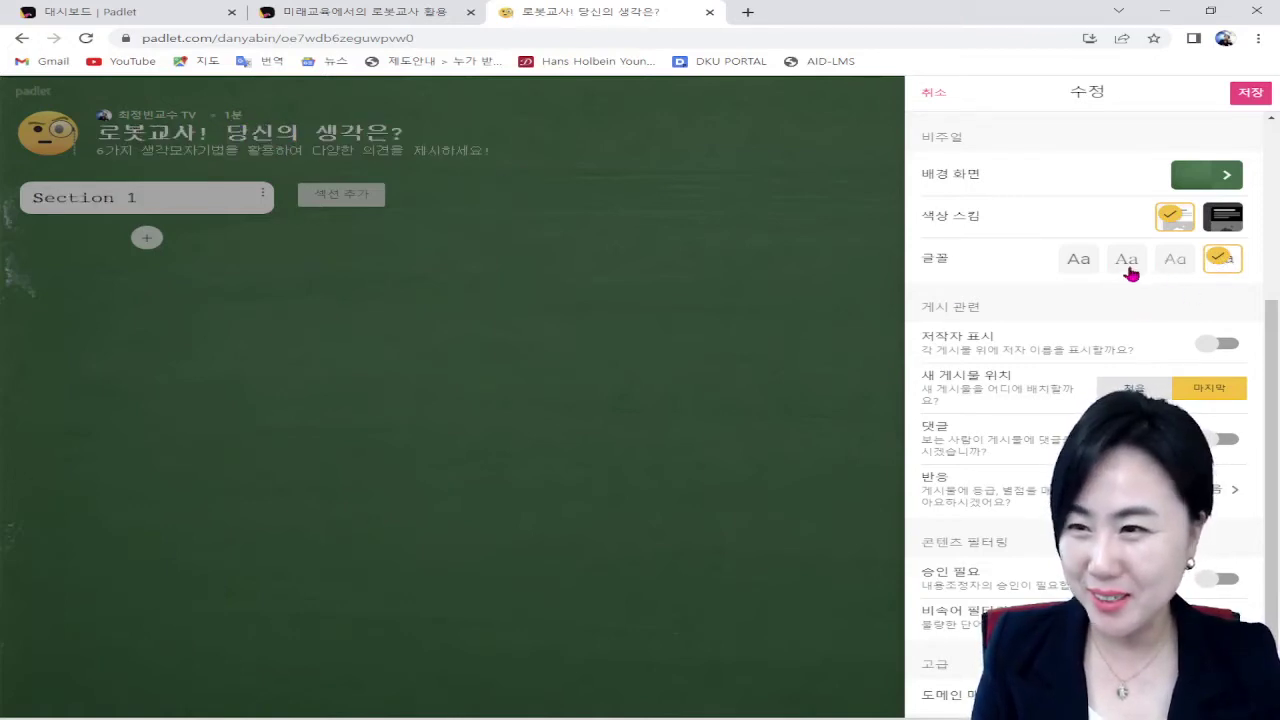
left_click(1126, 268)
left_click(1079, 268)
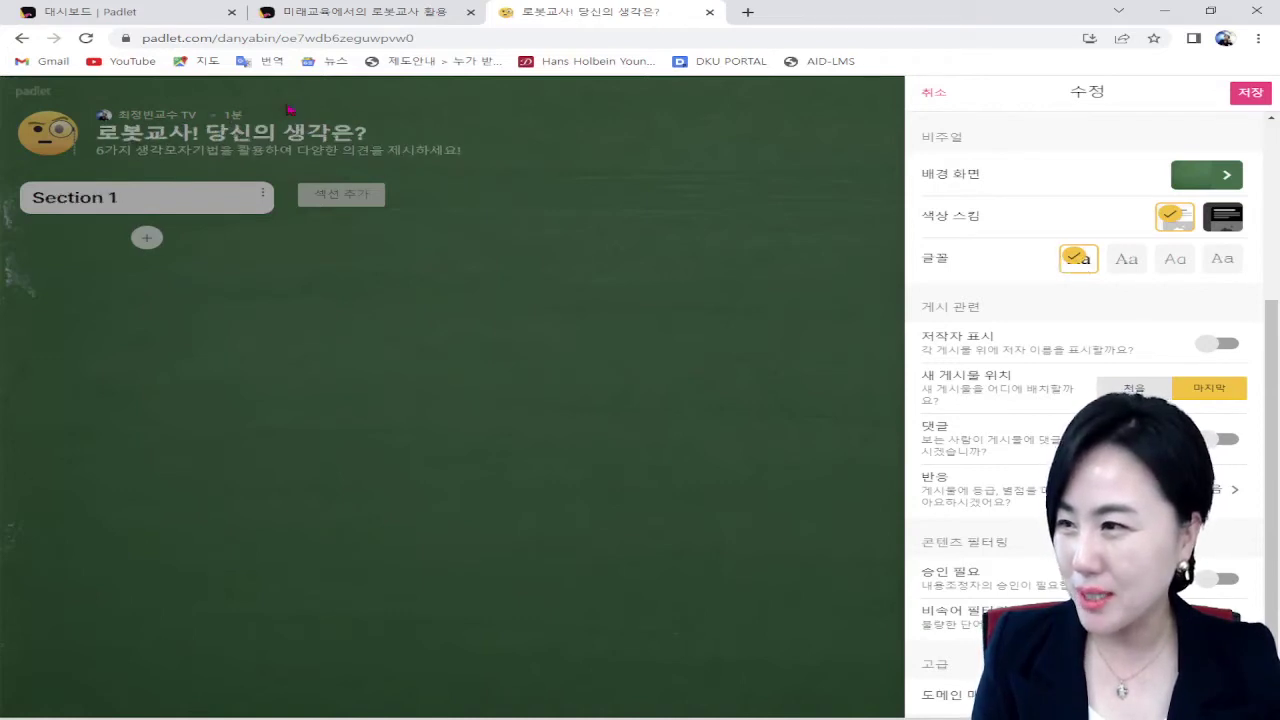
scroll(1014, 286, "down", 1)
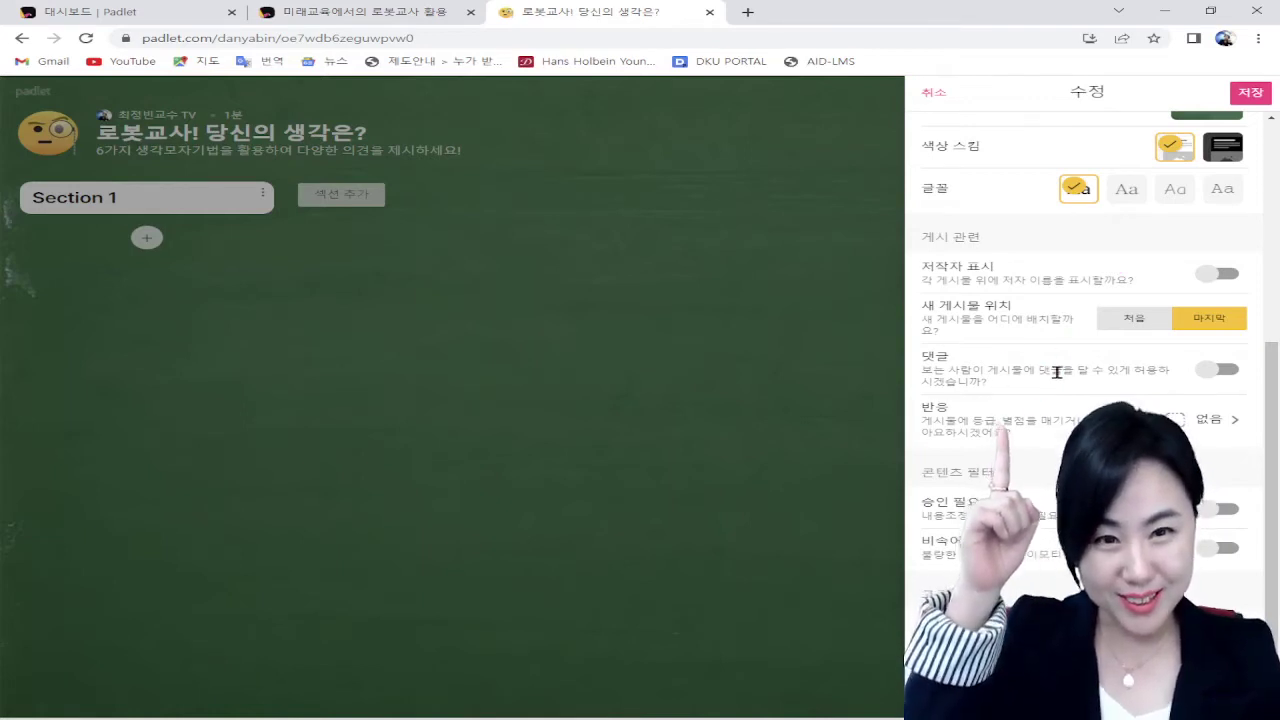
Step: Turn on the 댓글 toggle so visitors can comment on posts
left_click(1220, 370)
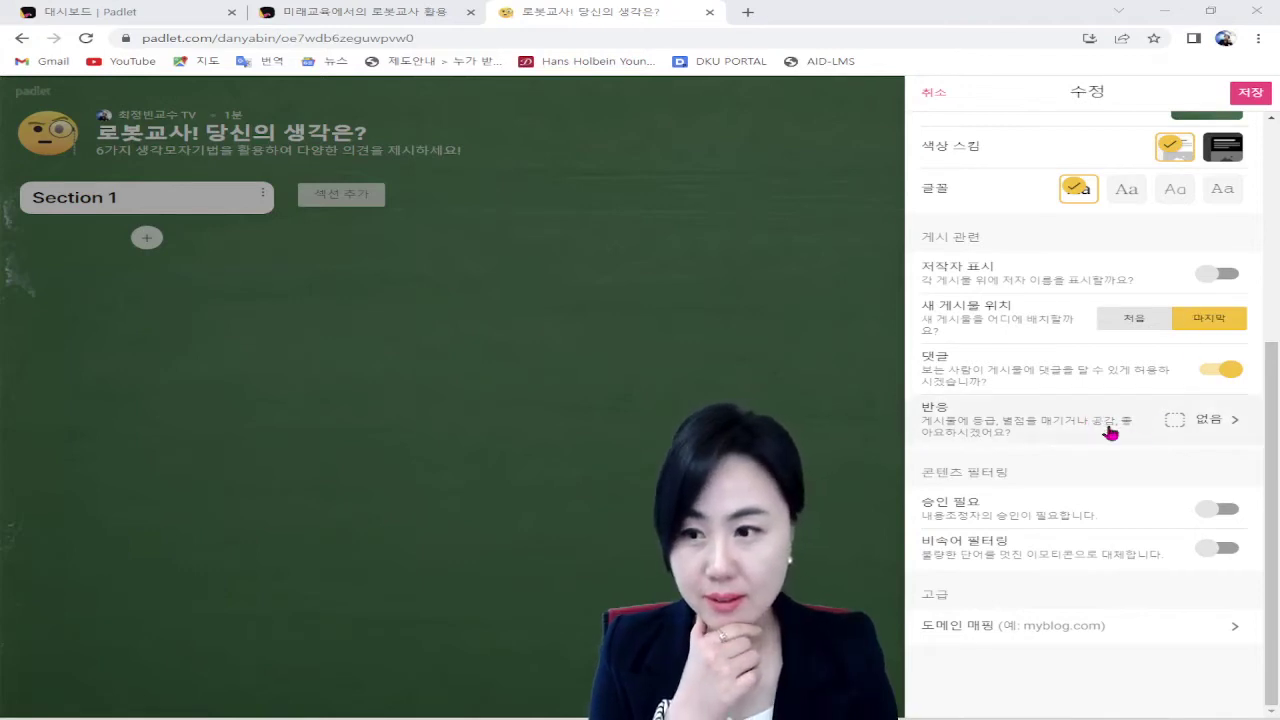
Step: Set post reactions to star ratings after trying likes, voting and grading
left_click(1205, 426)
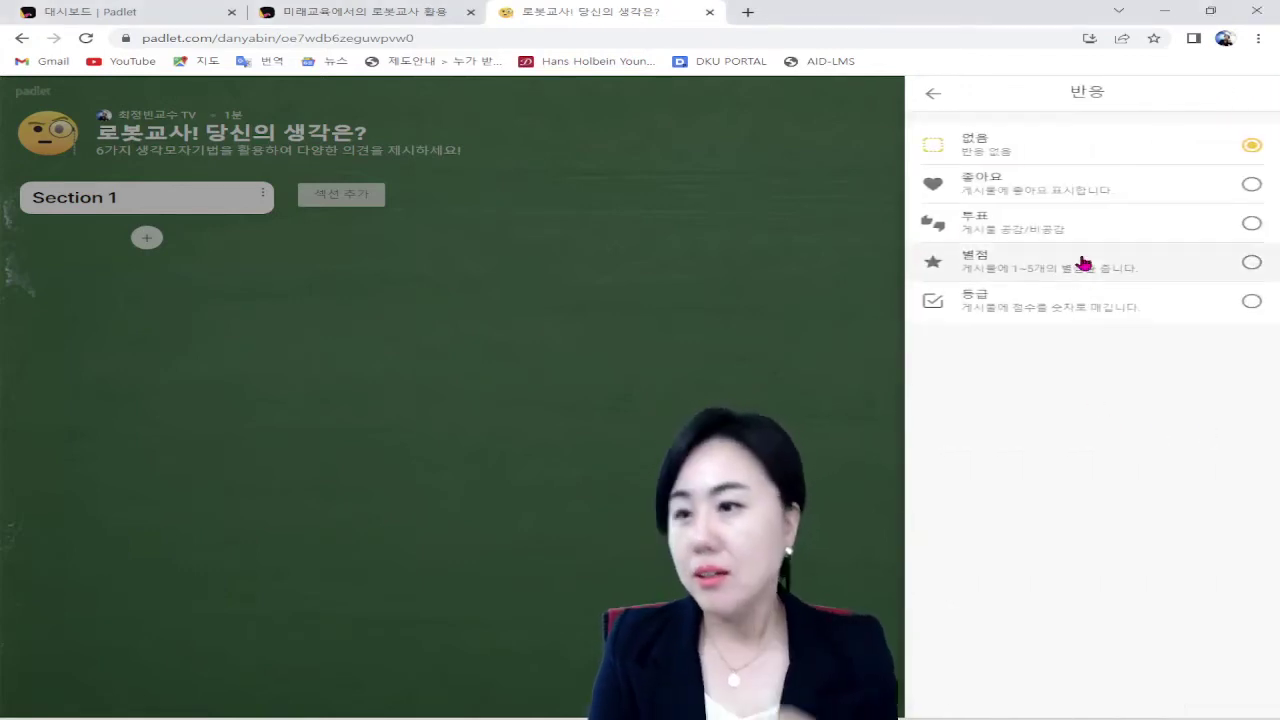
left_click(1122, 188)
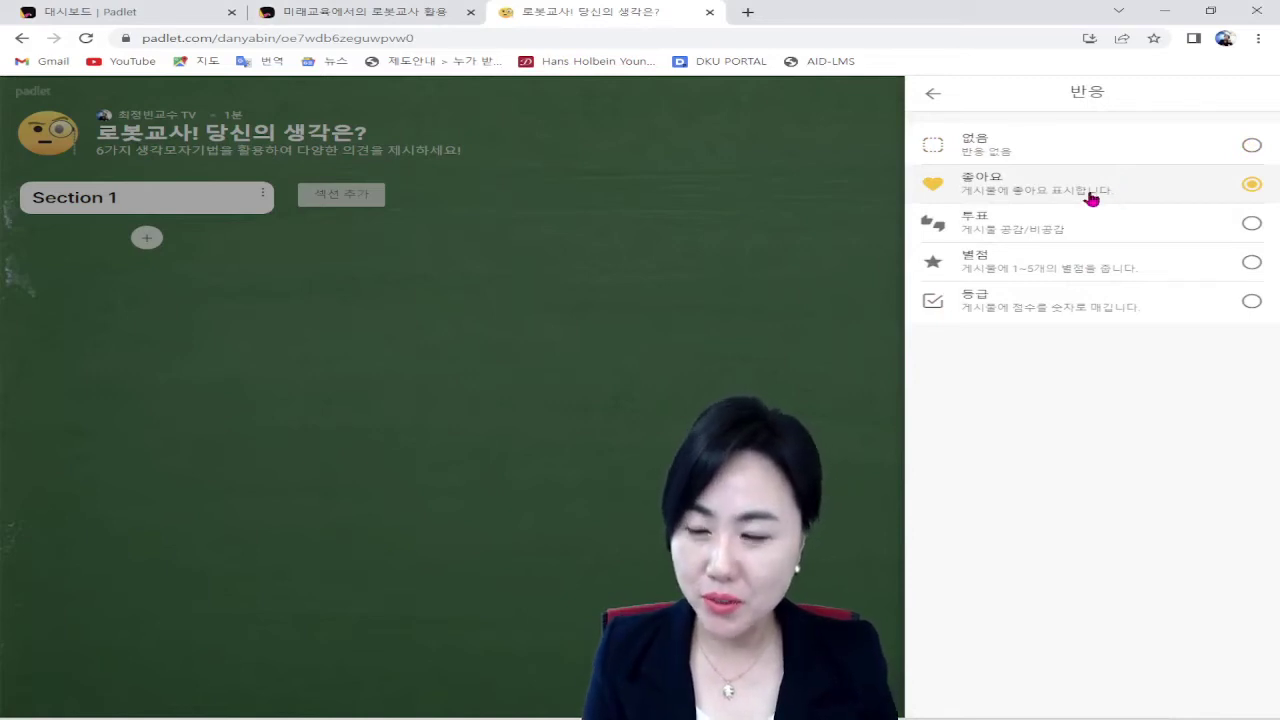
left_click(1138, 232)
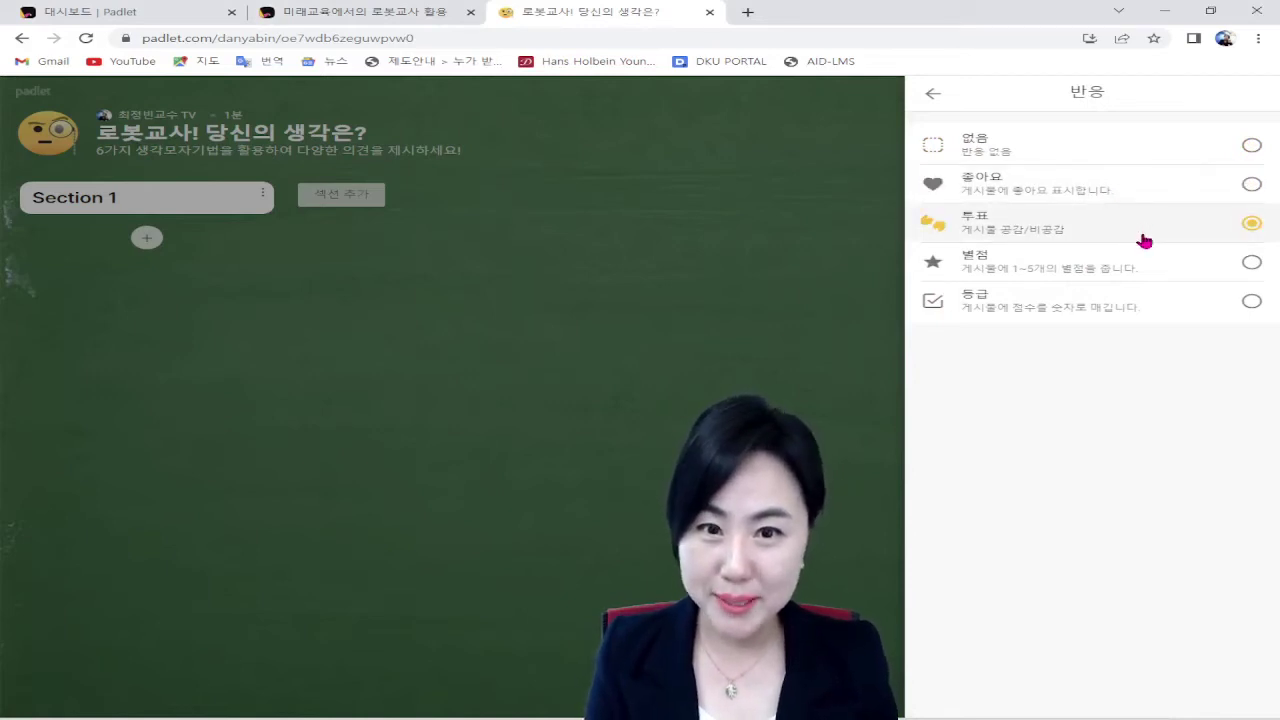
left_click(1145, 280)
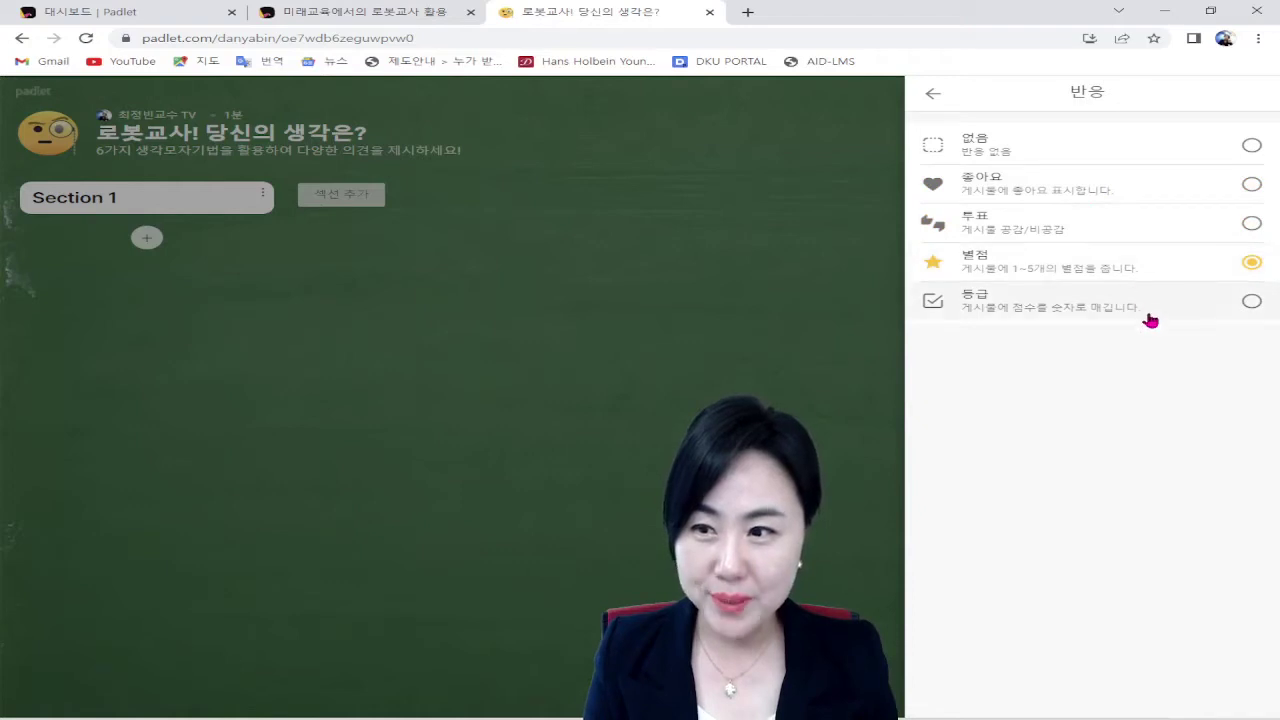
left_click(1150, 312)
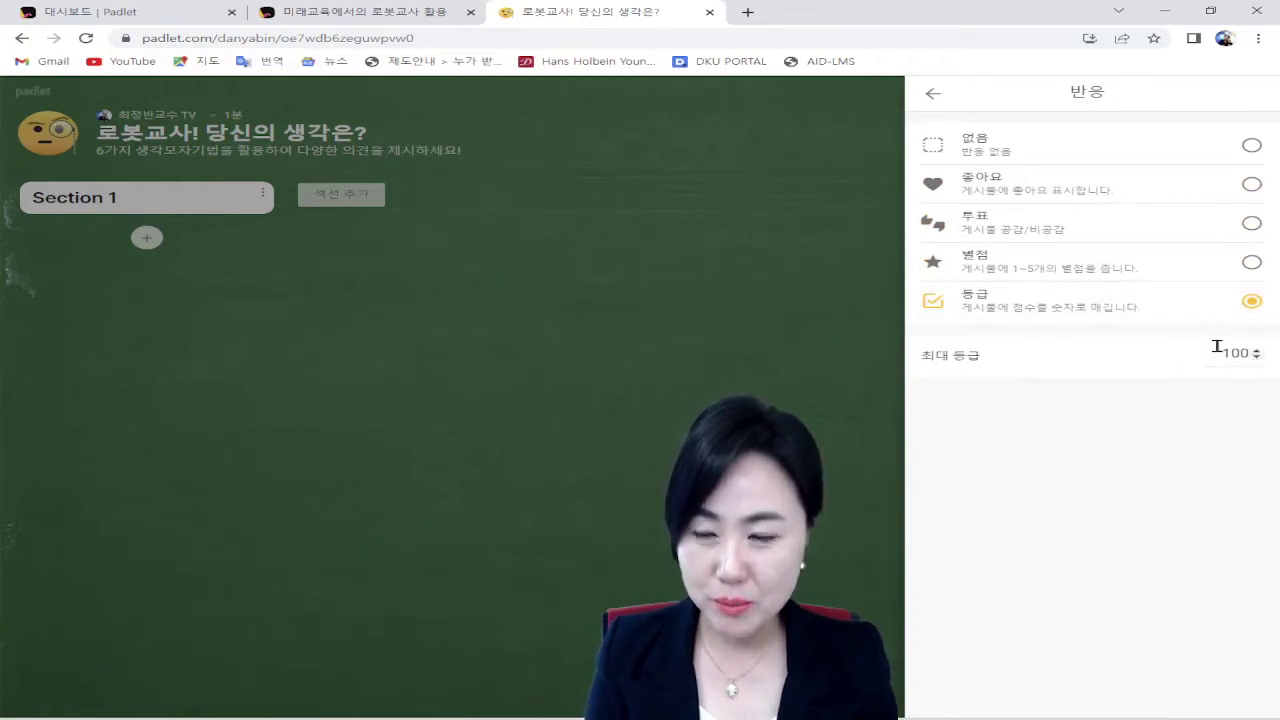
left_click(1146, 268)
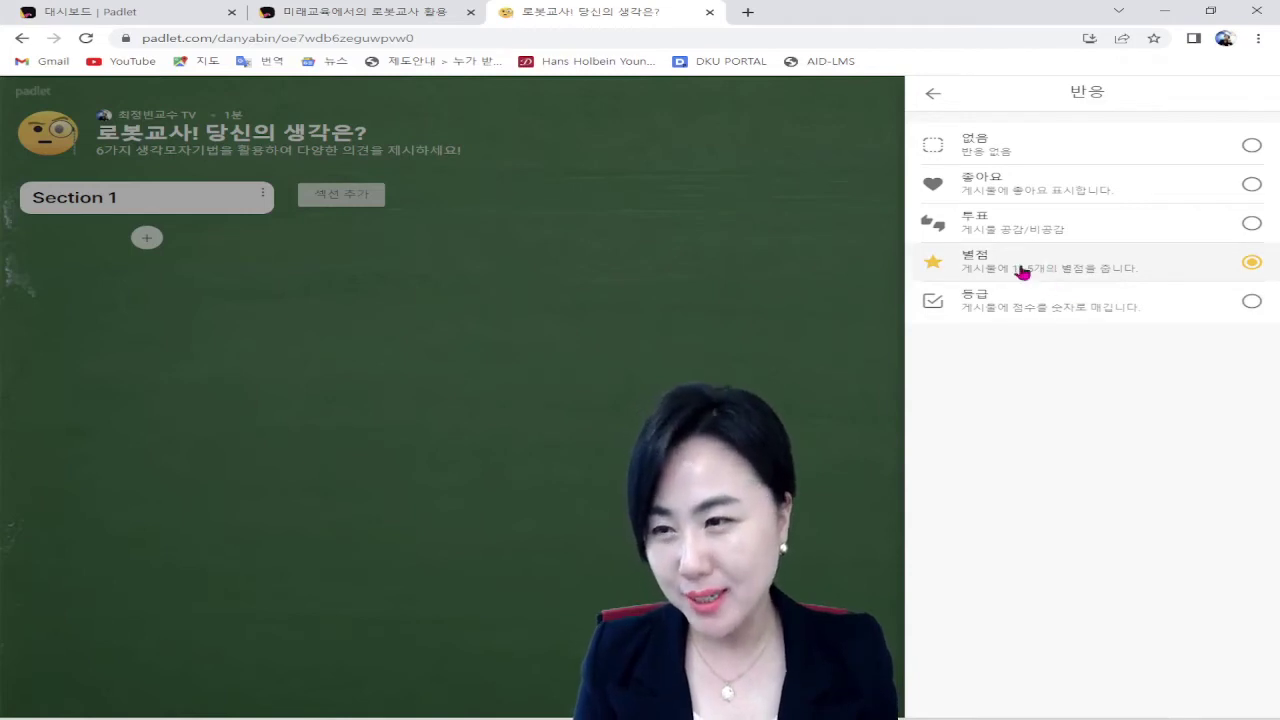
left_click(932, 97)
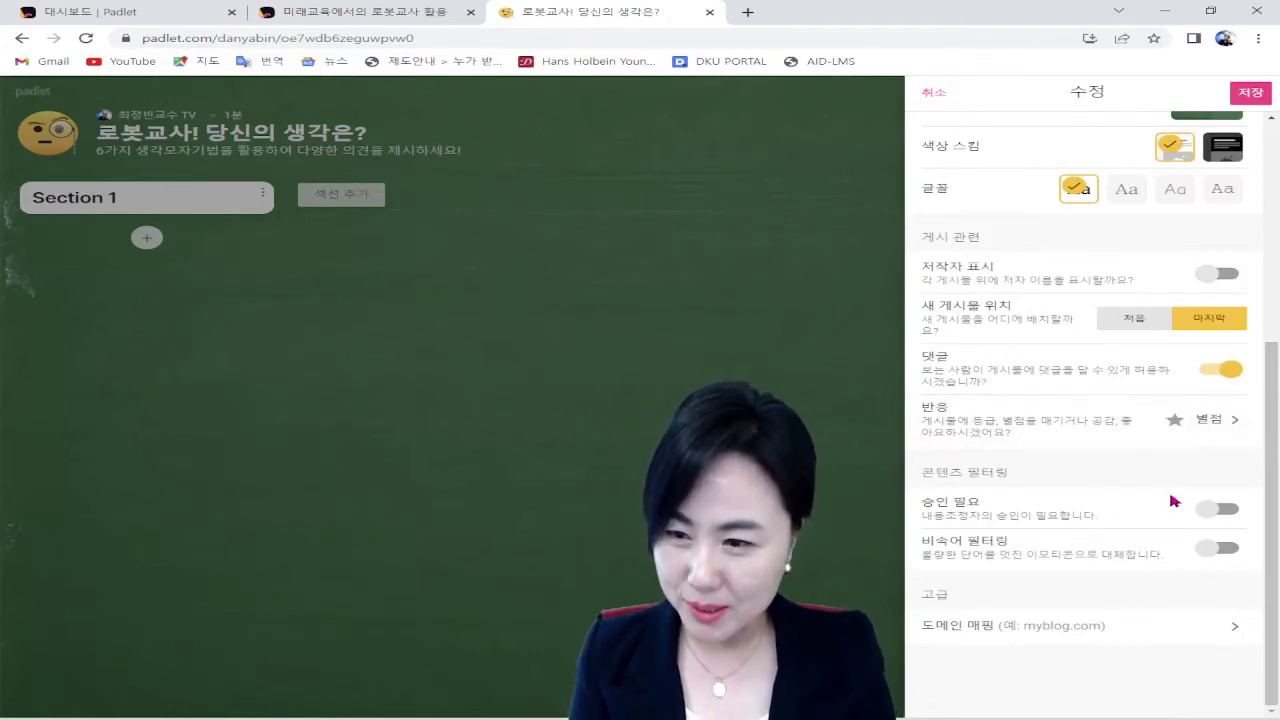
Step: Save the board settings and close the settings panel
scroll(1175, 640, "up", 4)
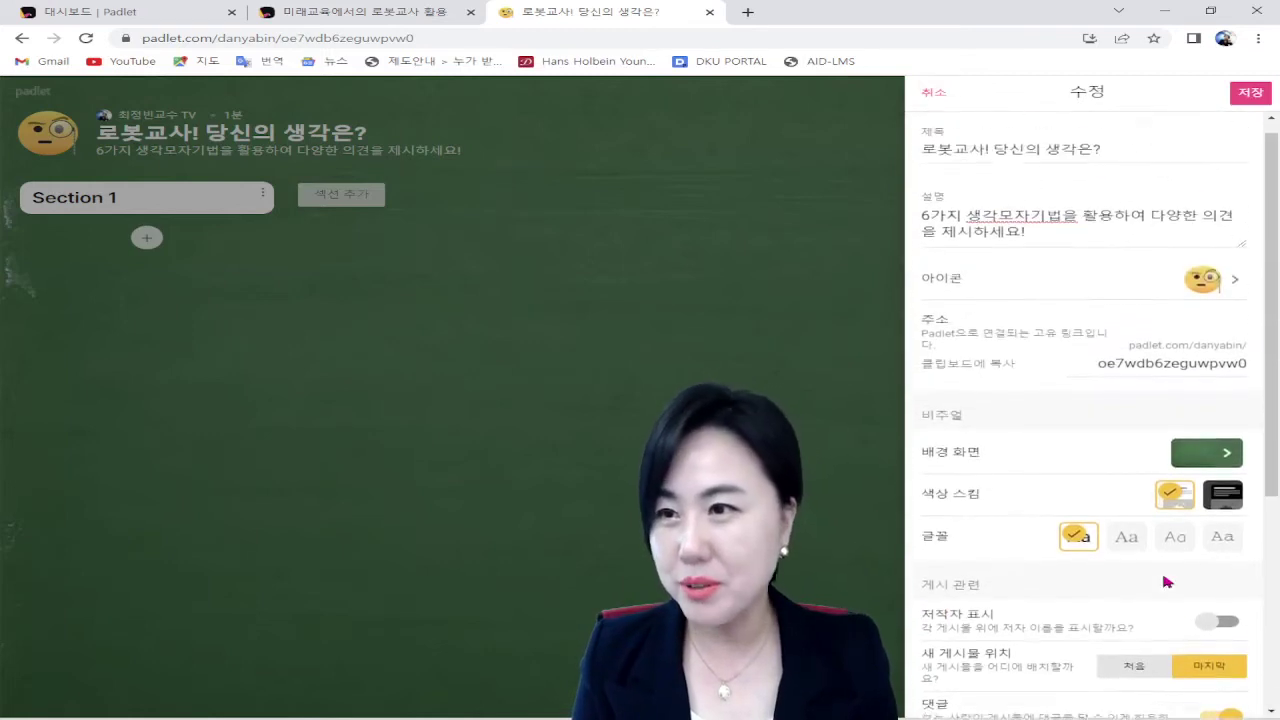
left_click(1250, 93)
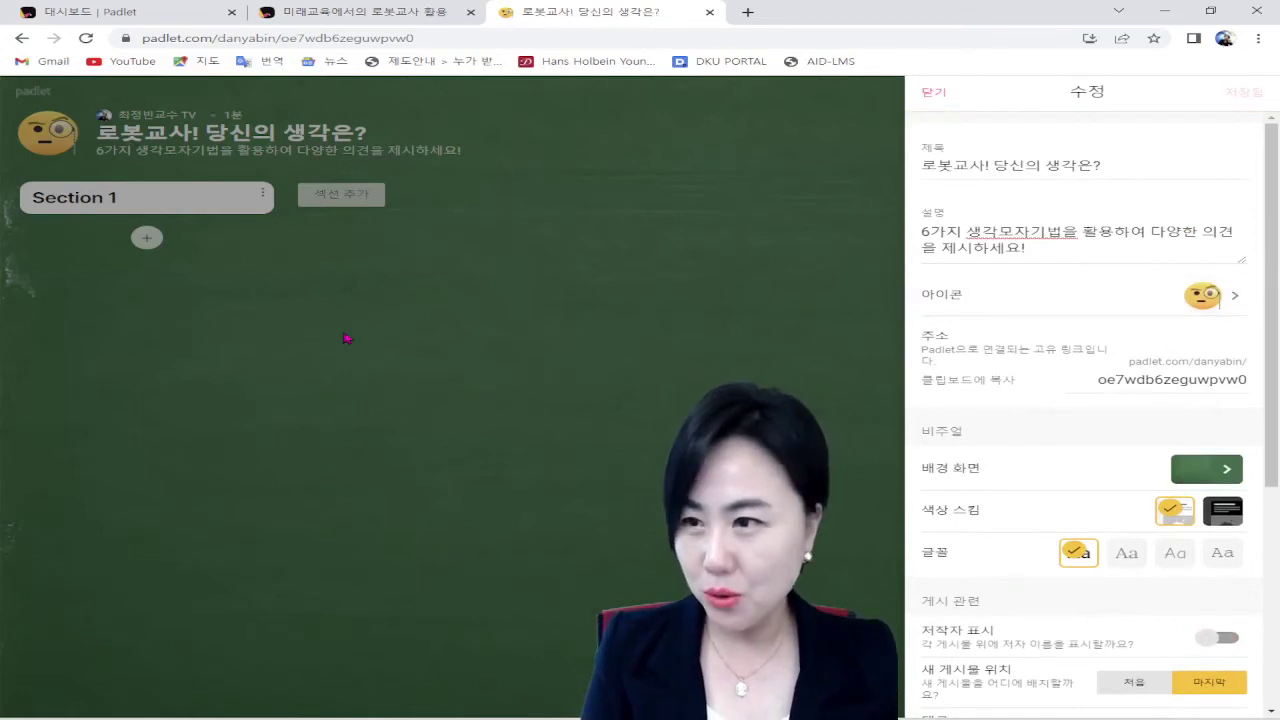
left_click(930, 92)
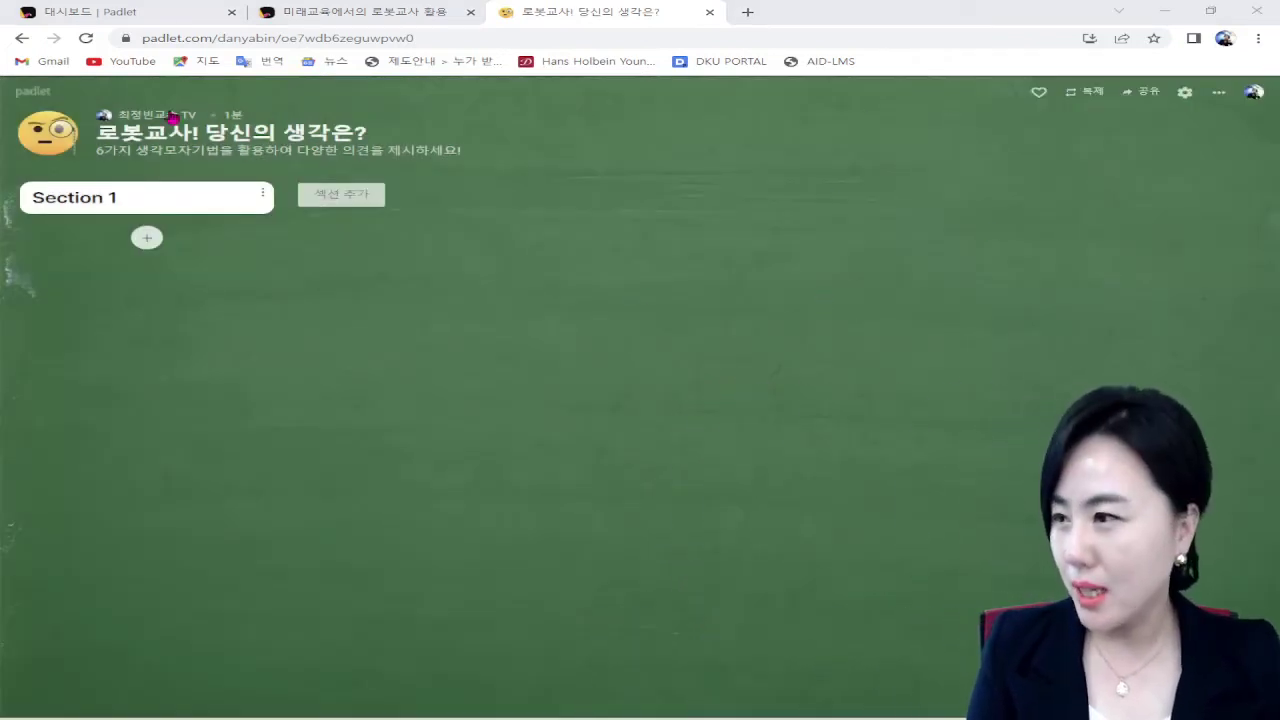
Step: Retitle Section 1 as '하얀색 마인드셋' and start a second section
left_click(71, 198)
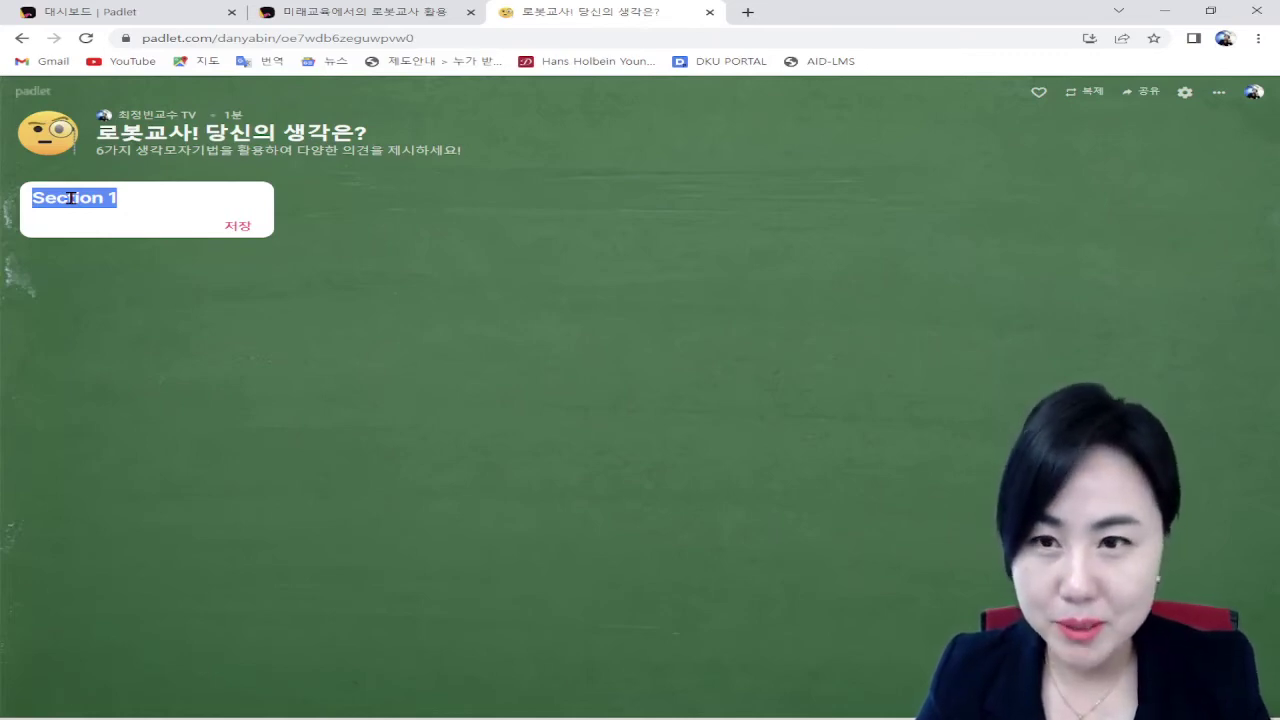
type("하얀색")
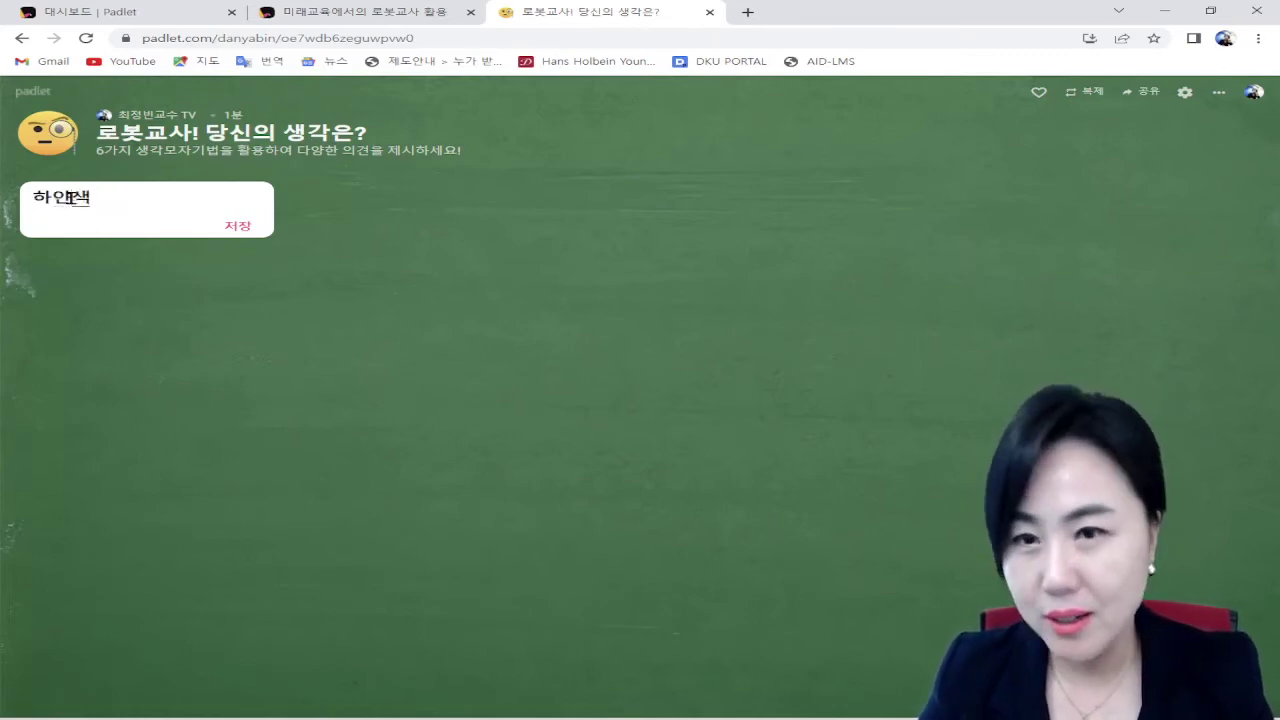
type(" 마이")
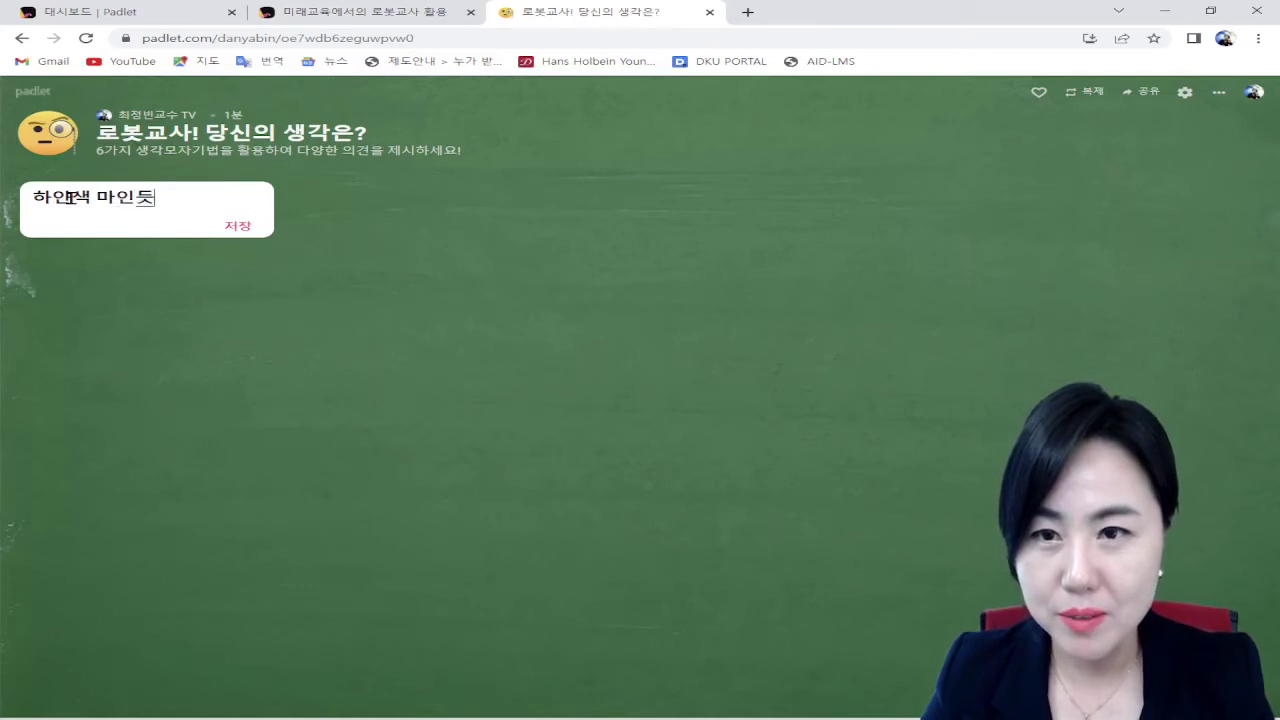
type("ㄴ드셋")
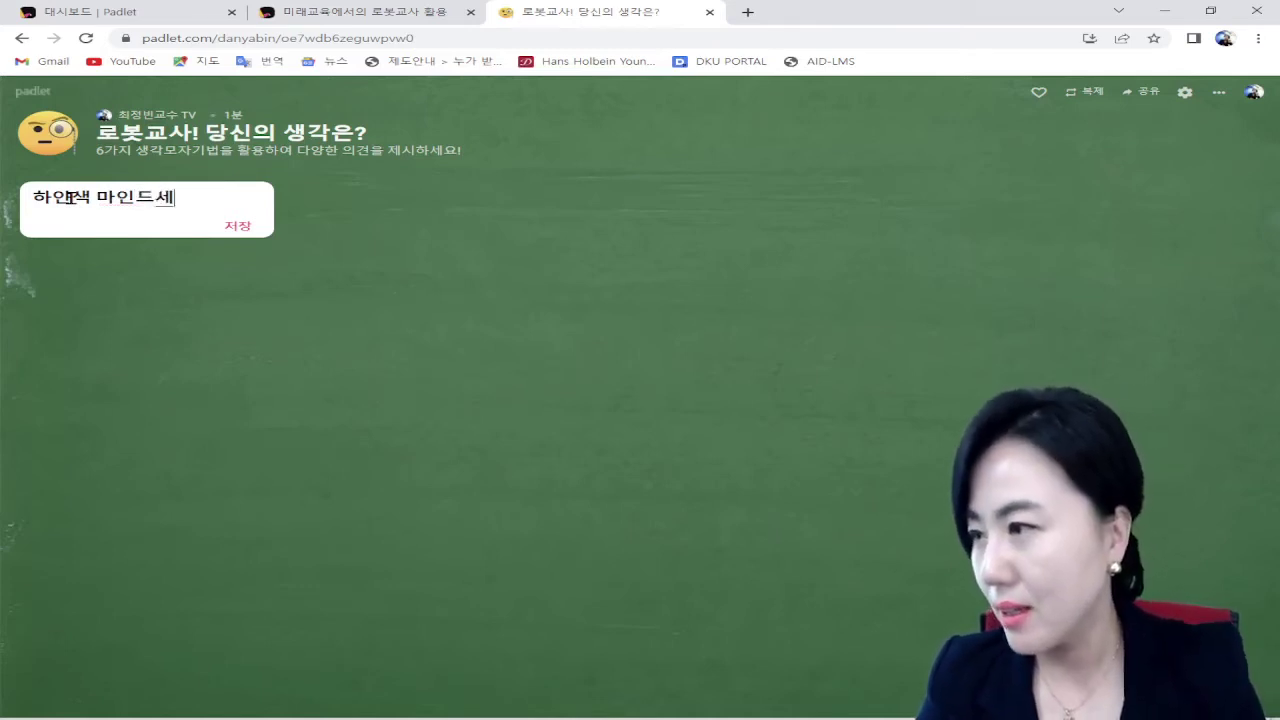
key("Return")
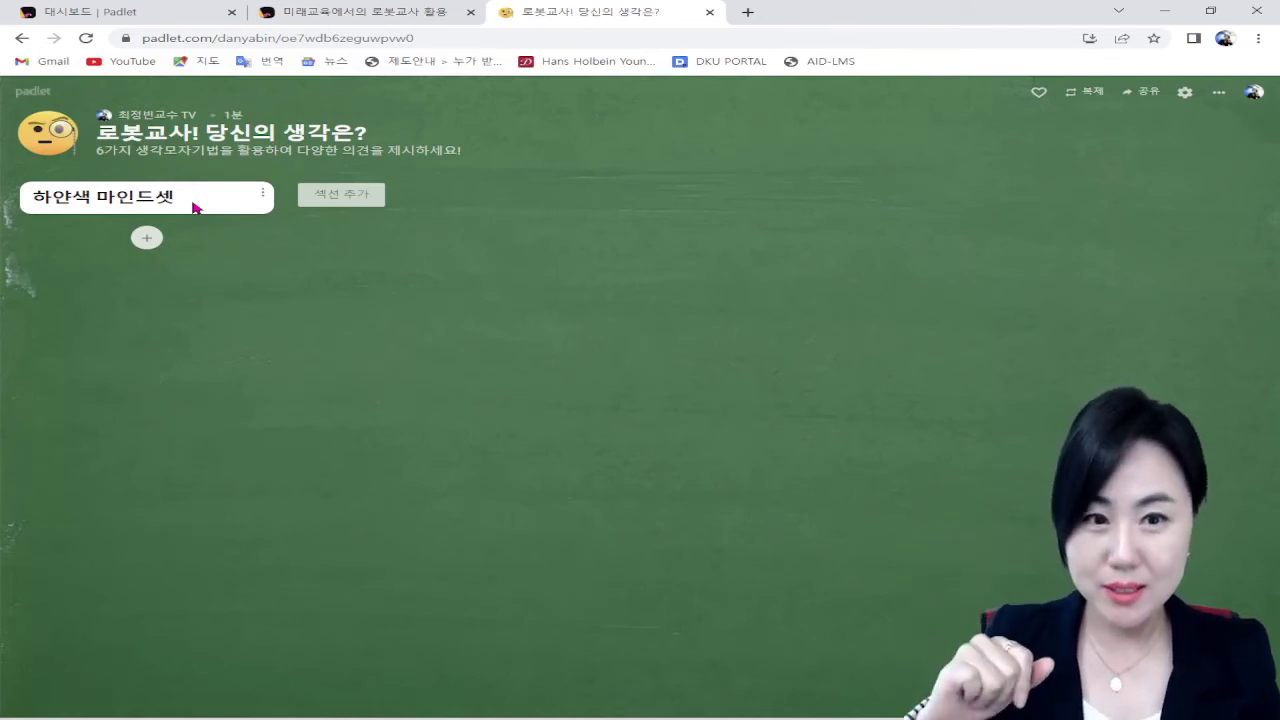
left_click(322, 190)
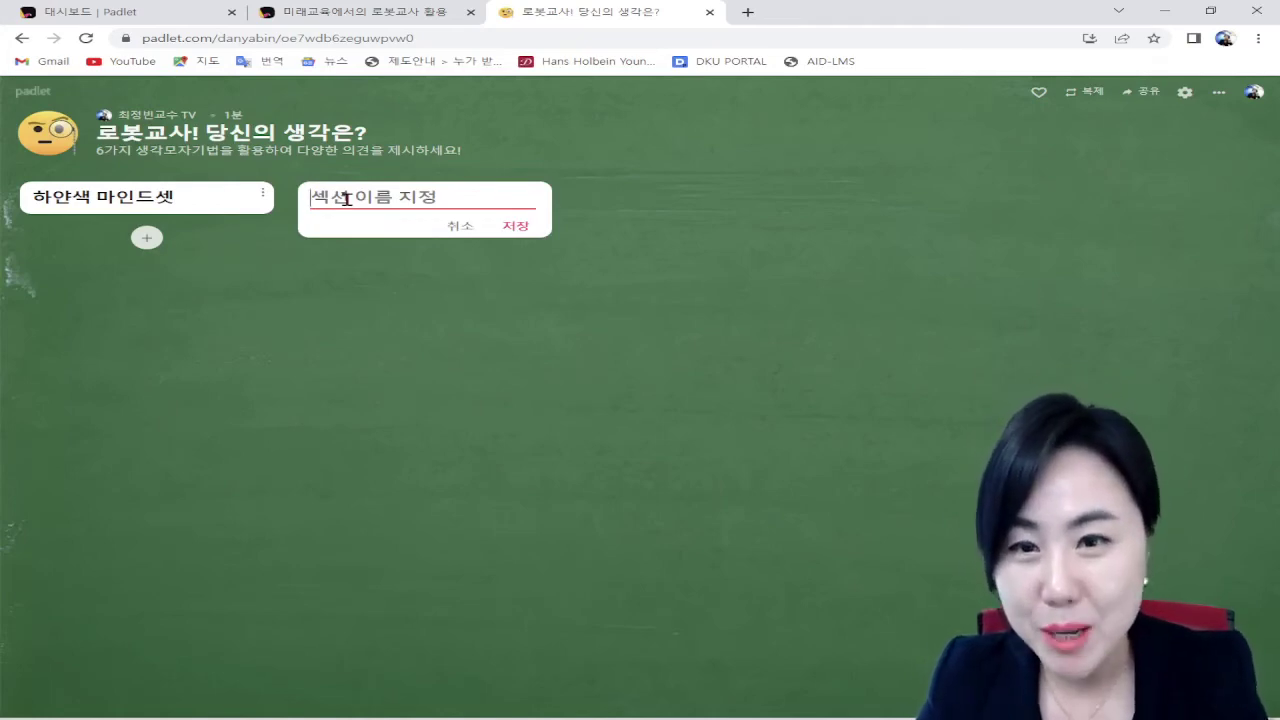
Step: Add sections 빨간색, 노란색 and 까만색 마인드셋, correcting the red section's title
type("빨간ㅅ")
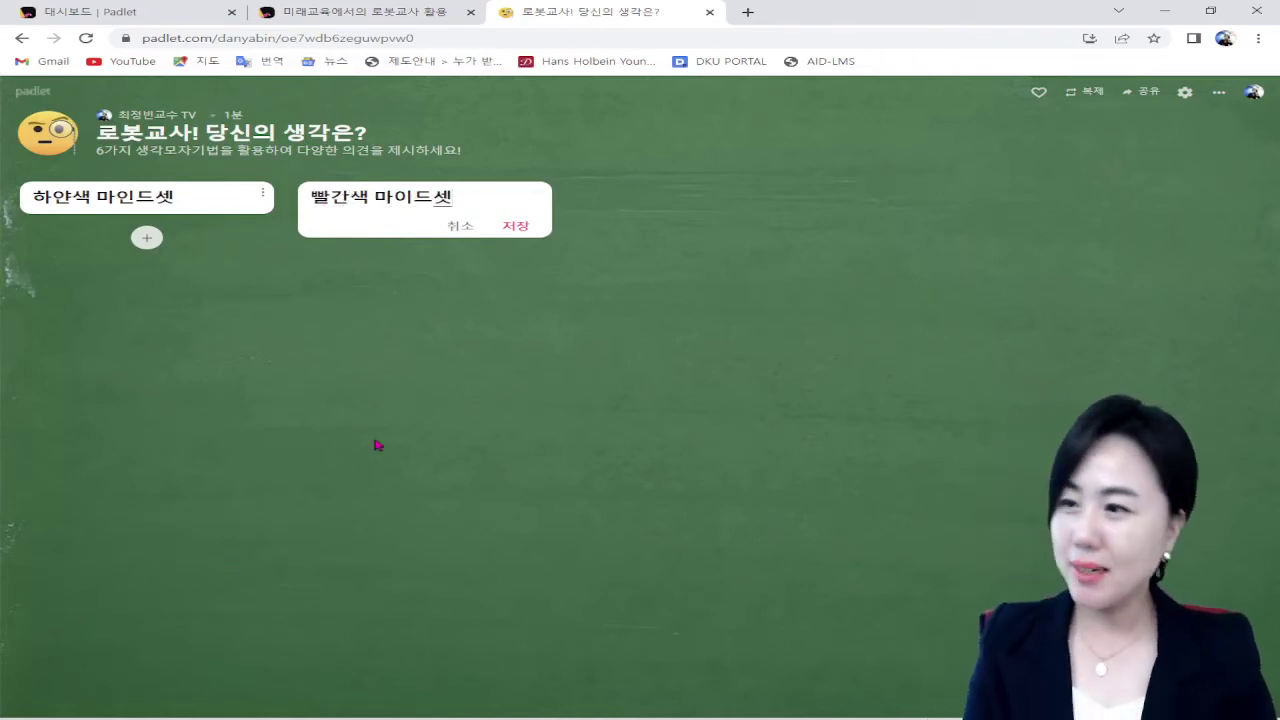
left_click(520, 229)
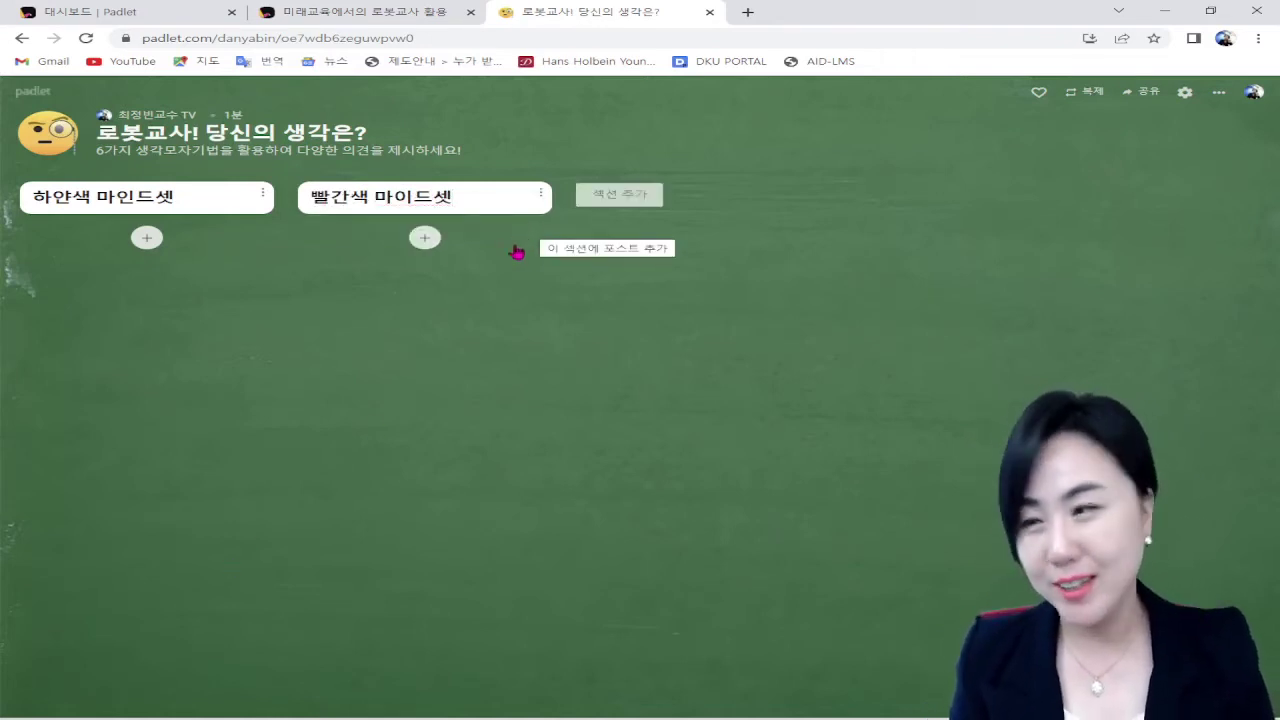
left_click(645, 196)
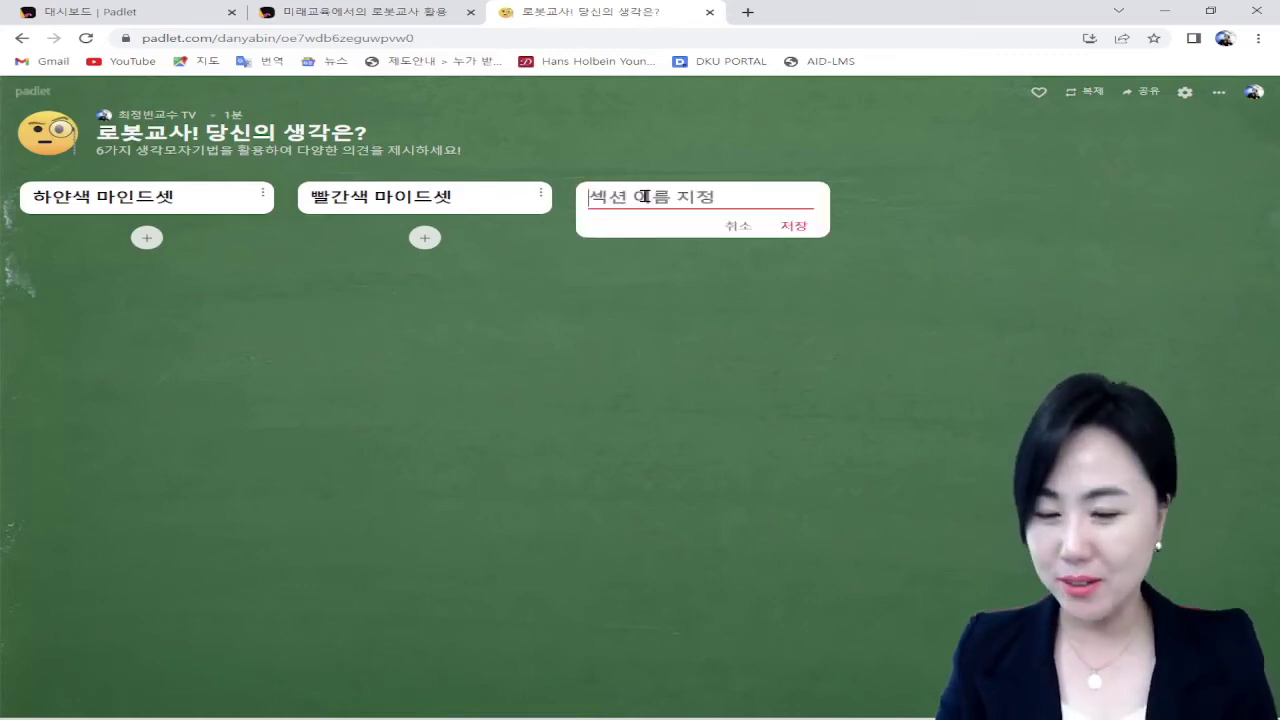
type("노란사")
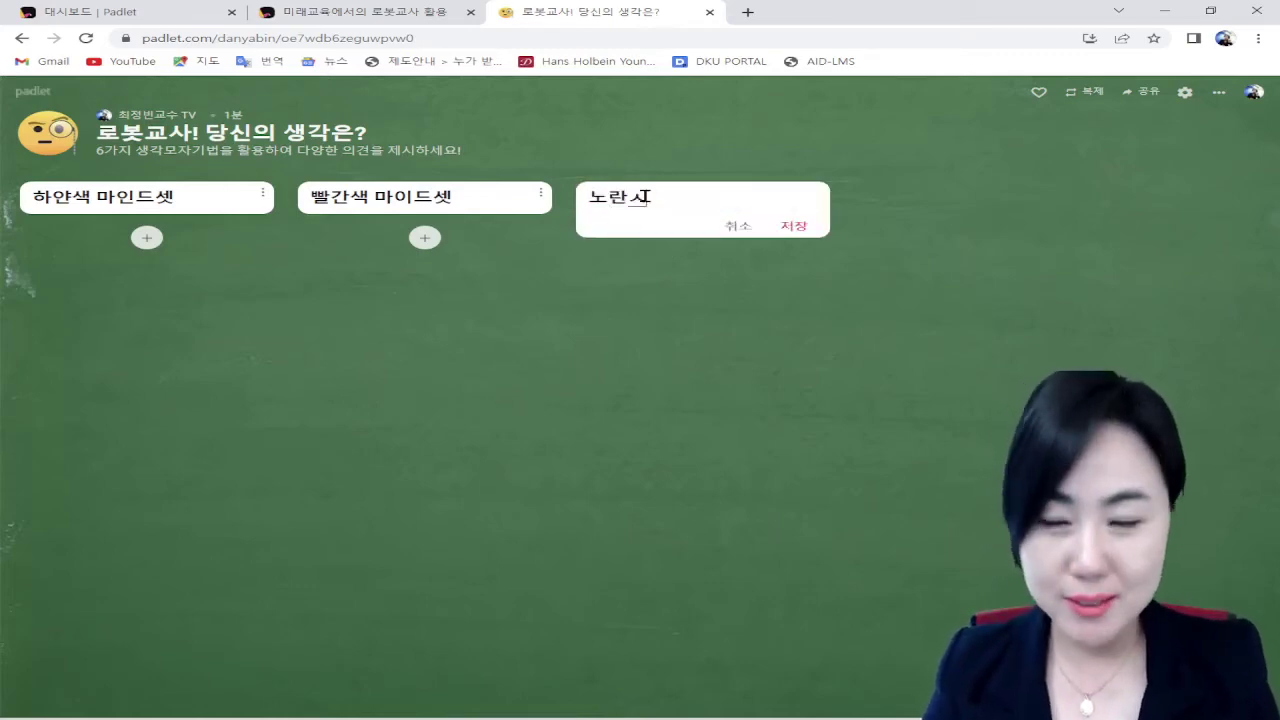
type(" 망이")
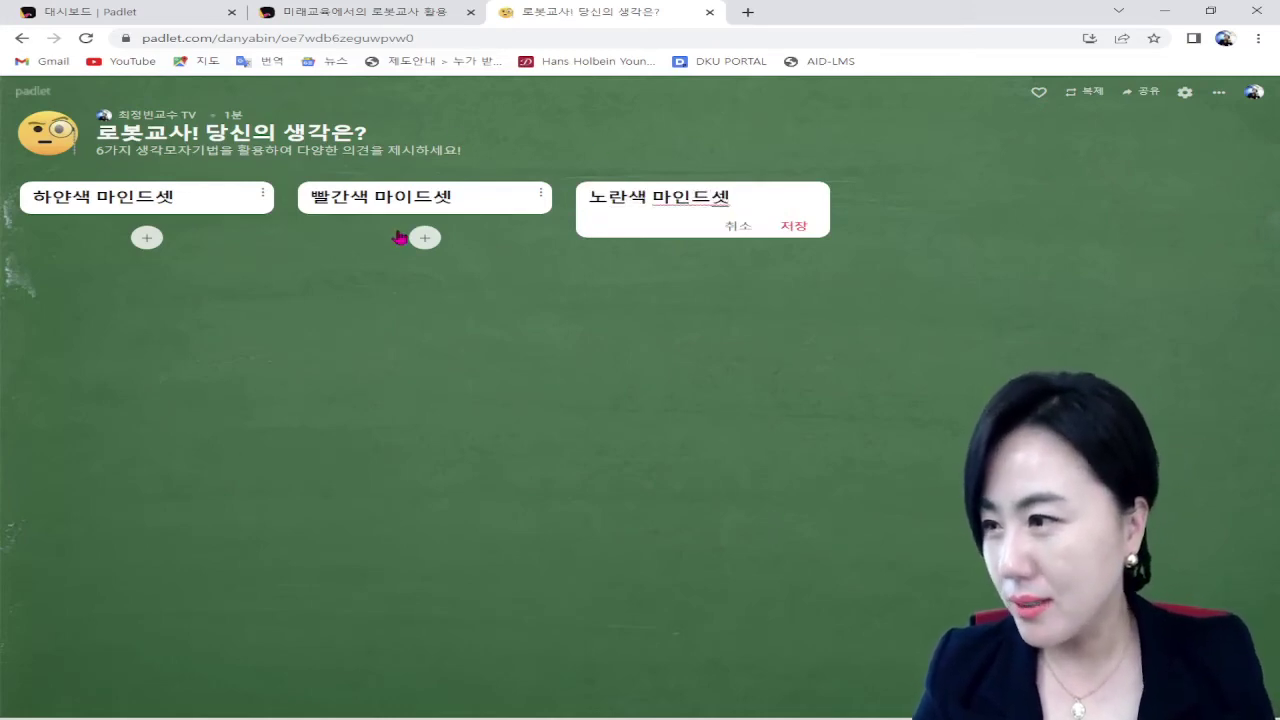
key("Return")
left_click(408, 197)
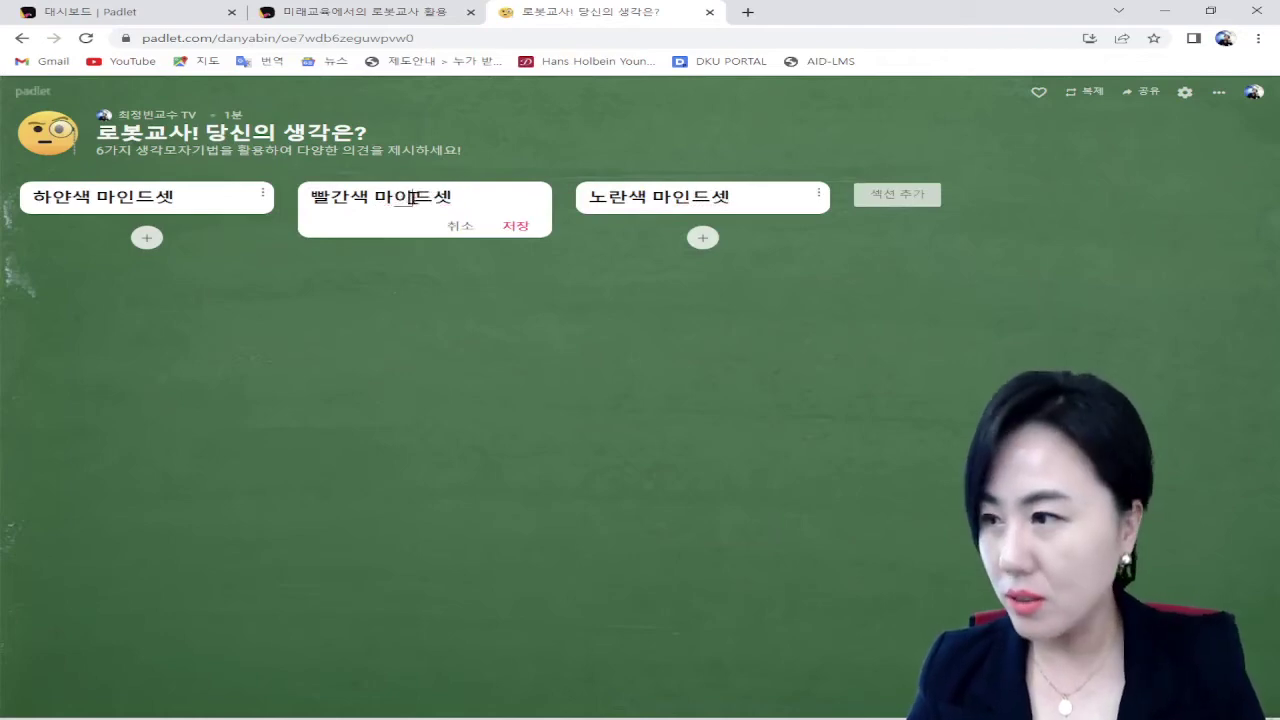
key("Return")
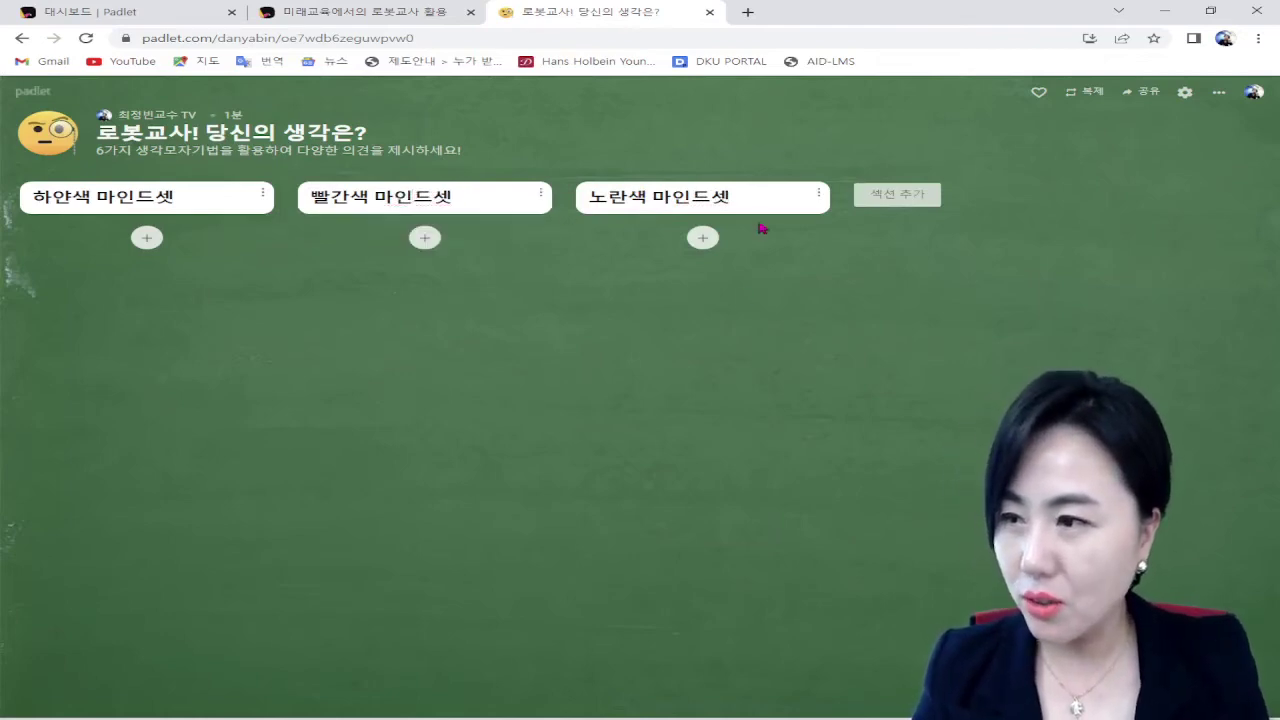
left_click(895, 205)
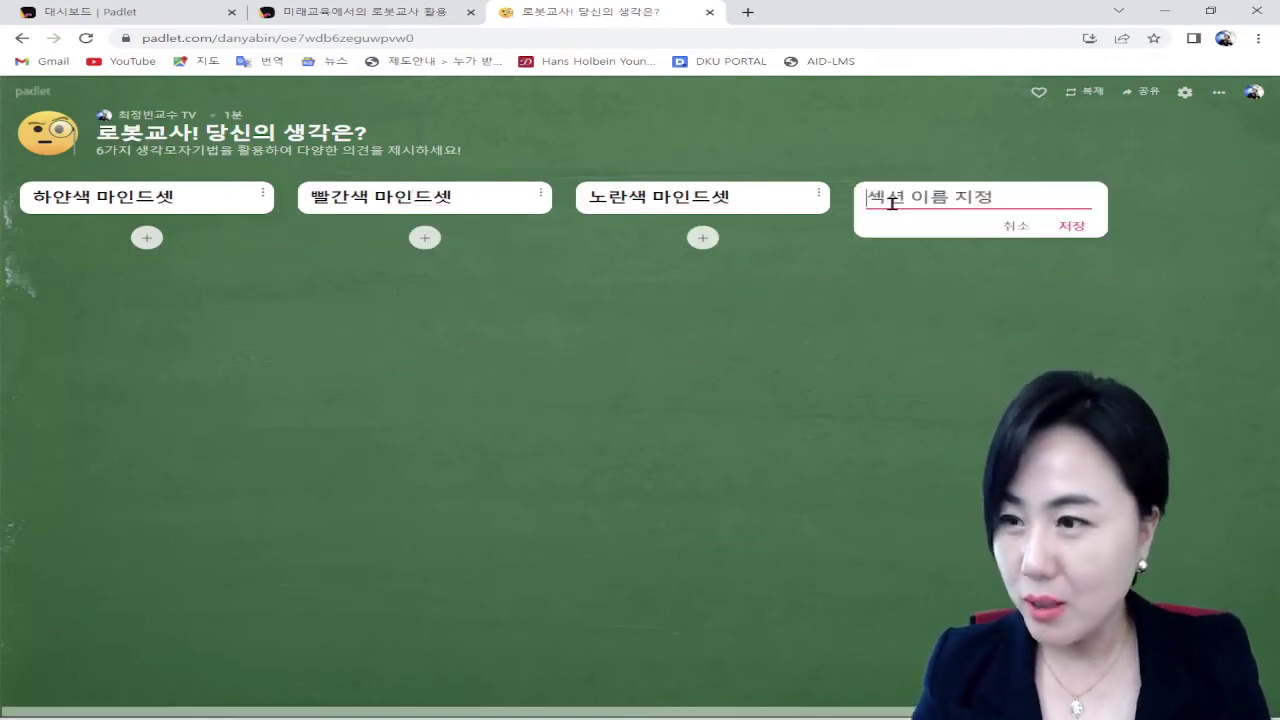
type("까만")
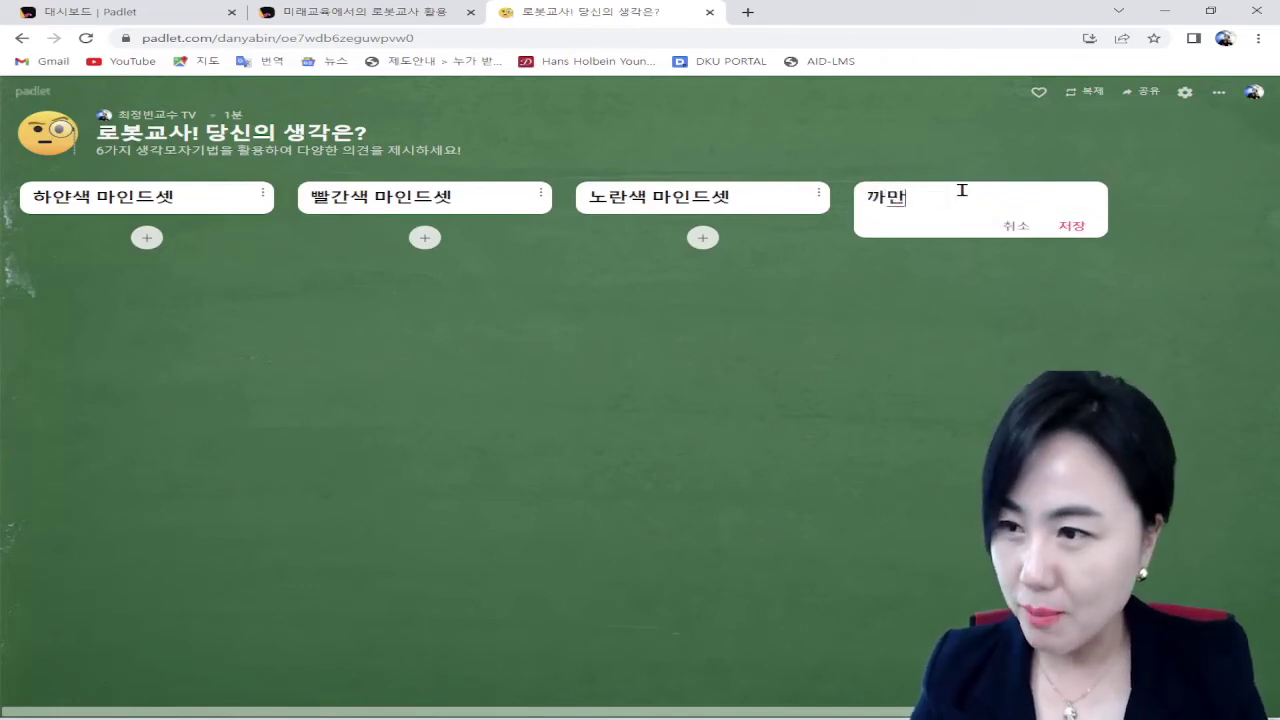
type("색 마인드셋")
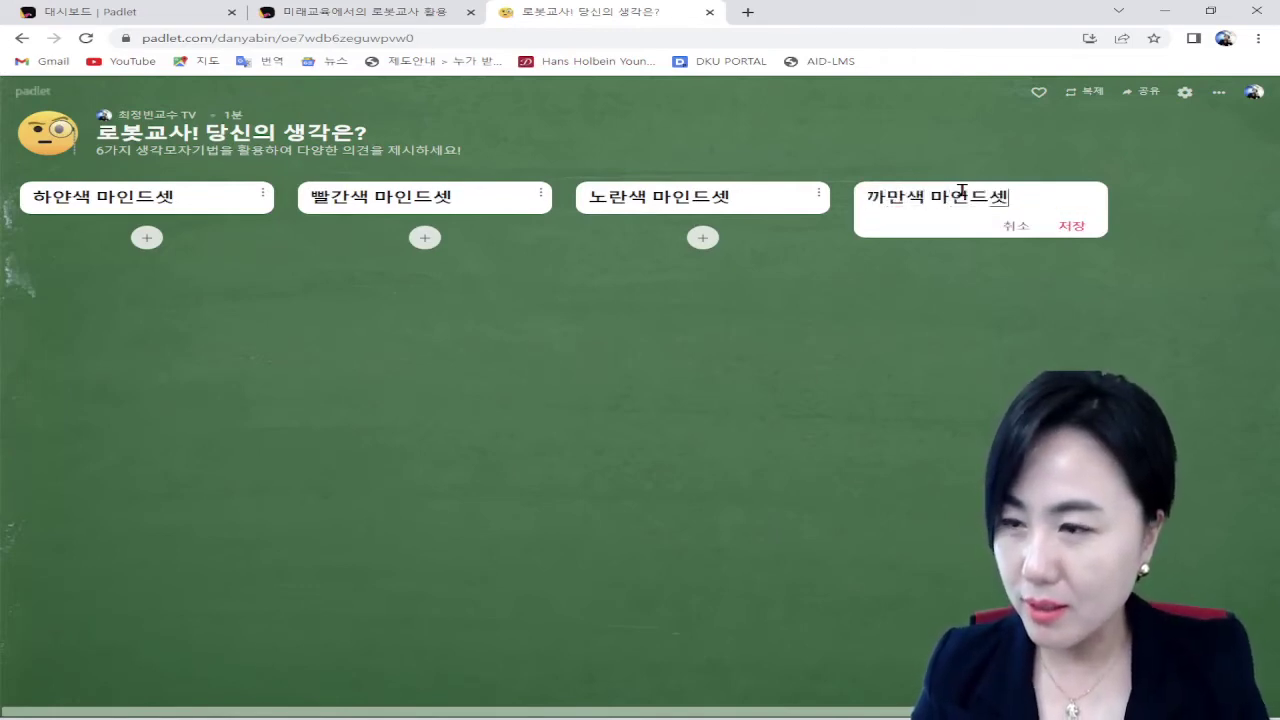
key("Return")
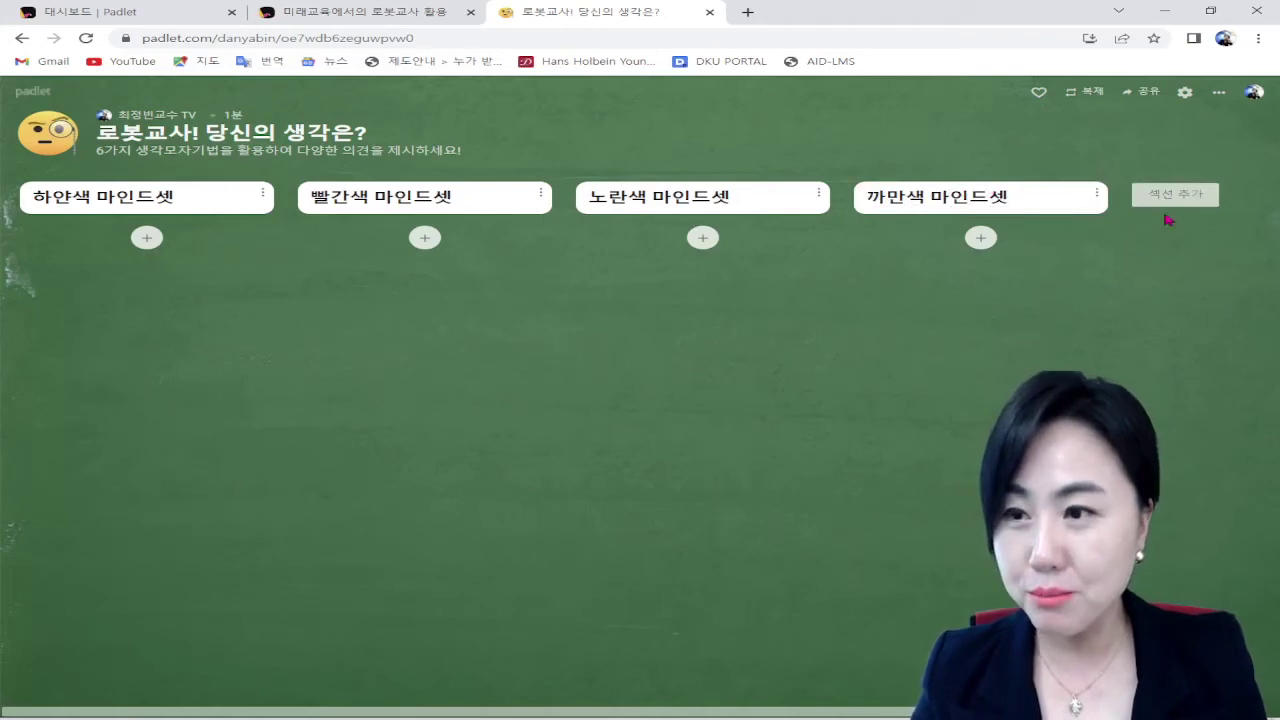
Step: Add the 초록색 마인드셋 and 파란색 마인드셋 sections, removing a stray space in the blue title
left_click(1172, 196)
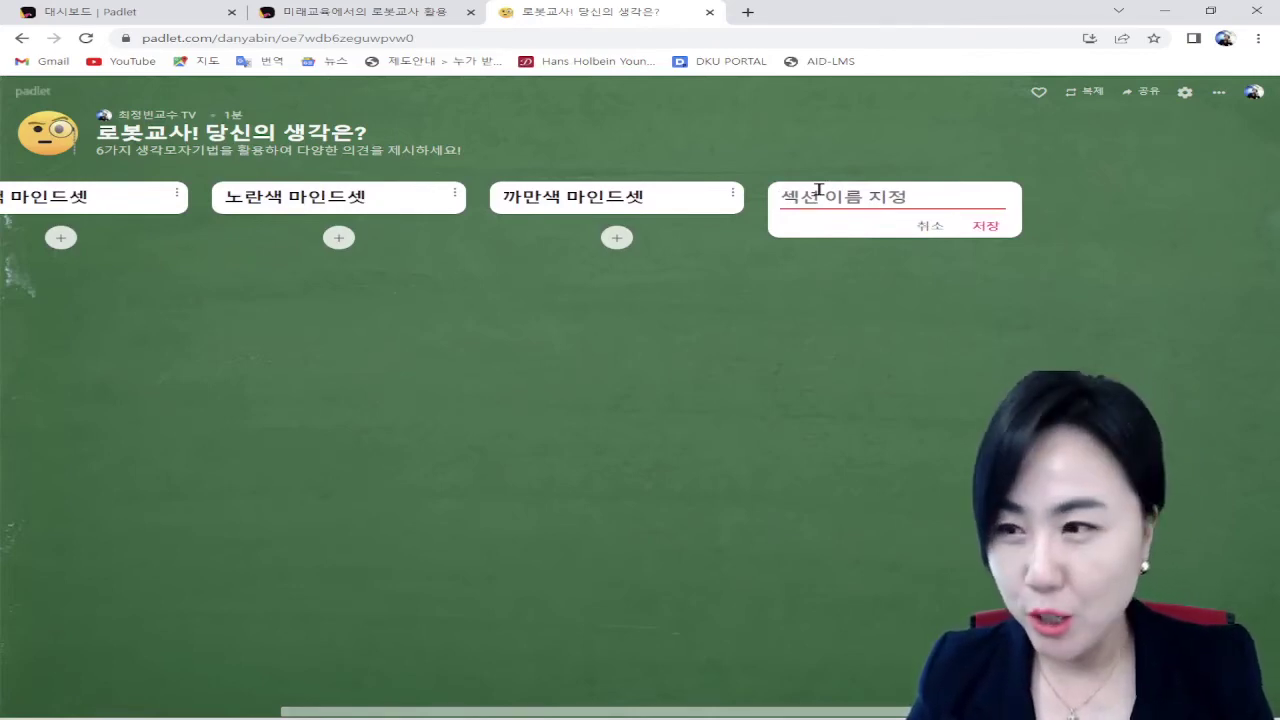
type("초록새")
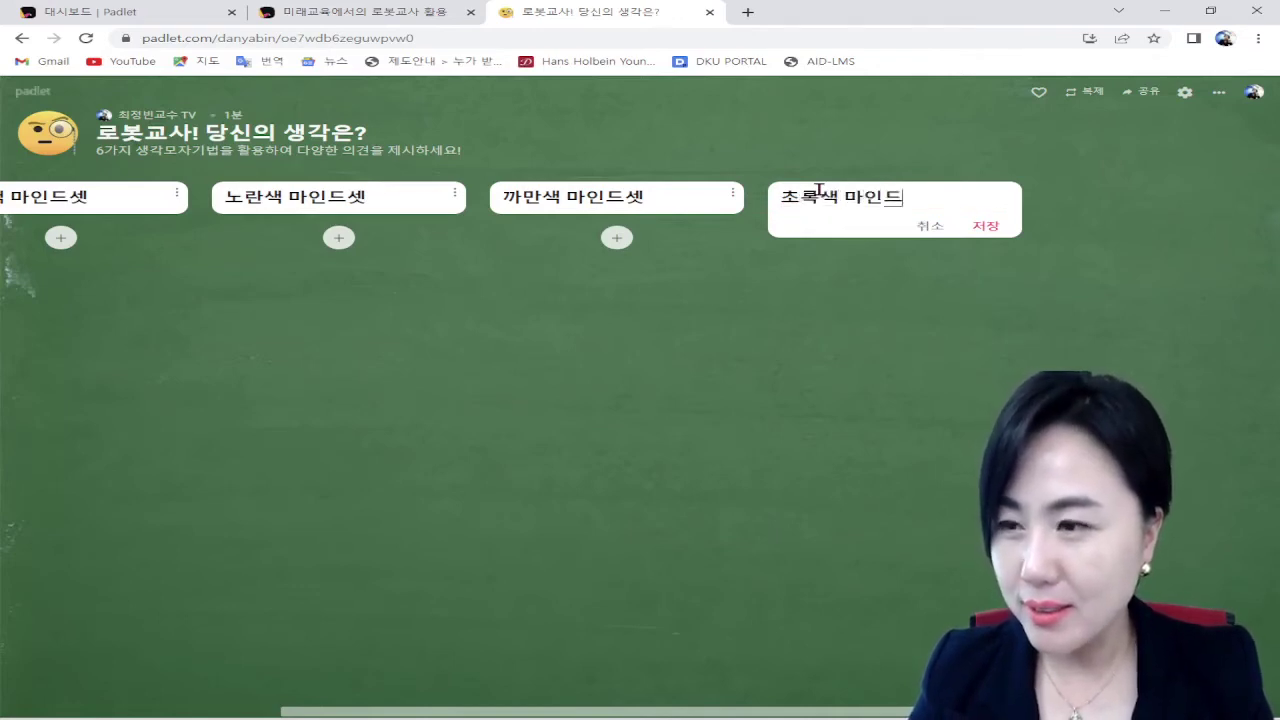
type(" 마인드셋")
key("Return")
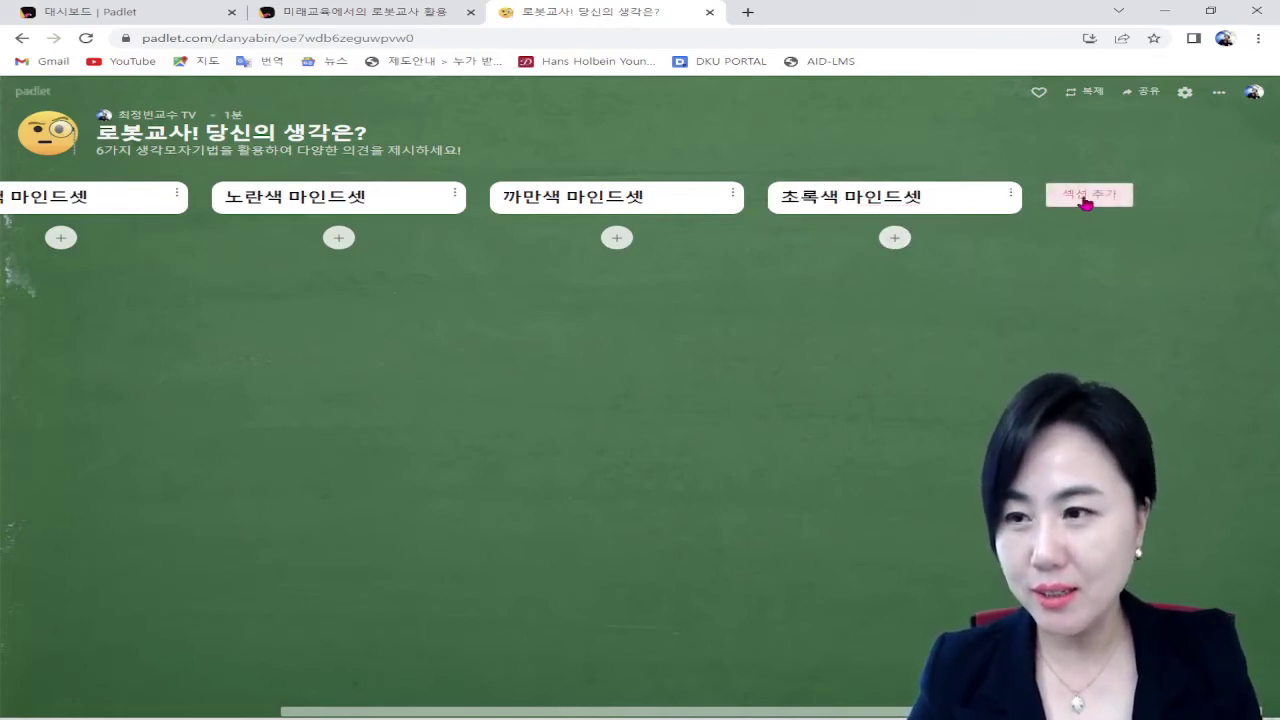
left_click(1086, 195)
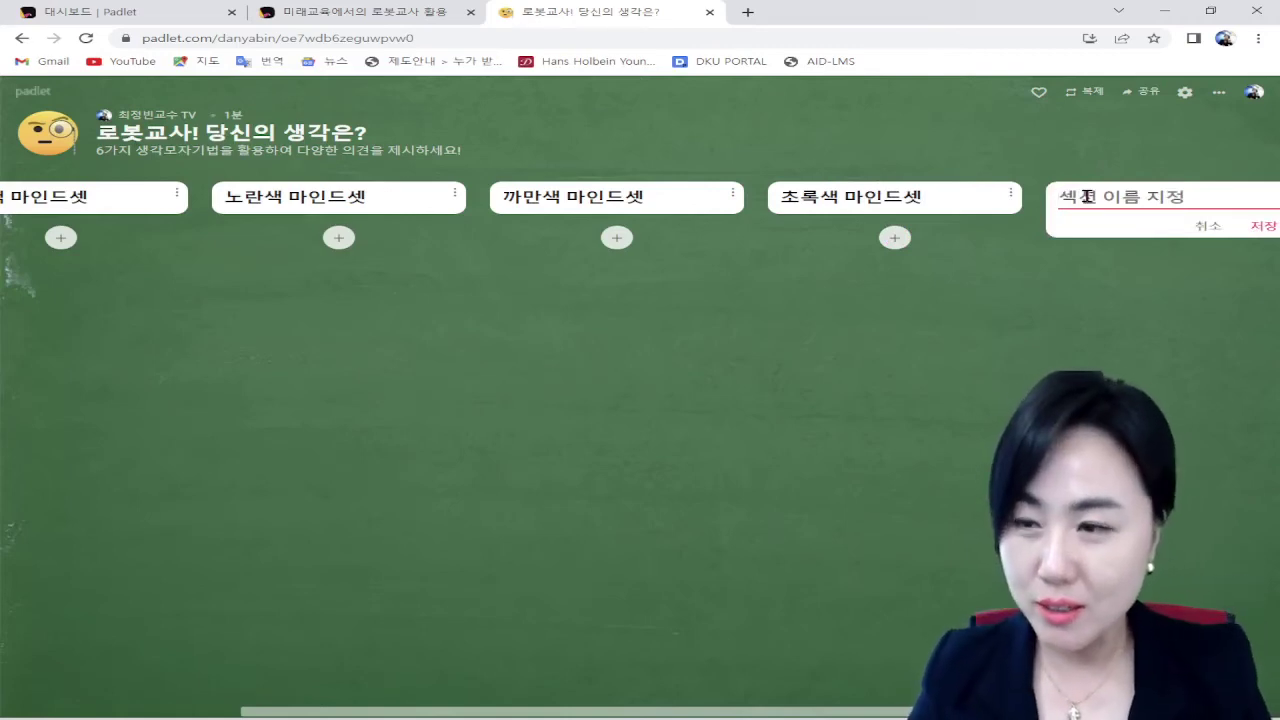
type("파란색 마인드 셋")
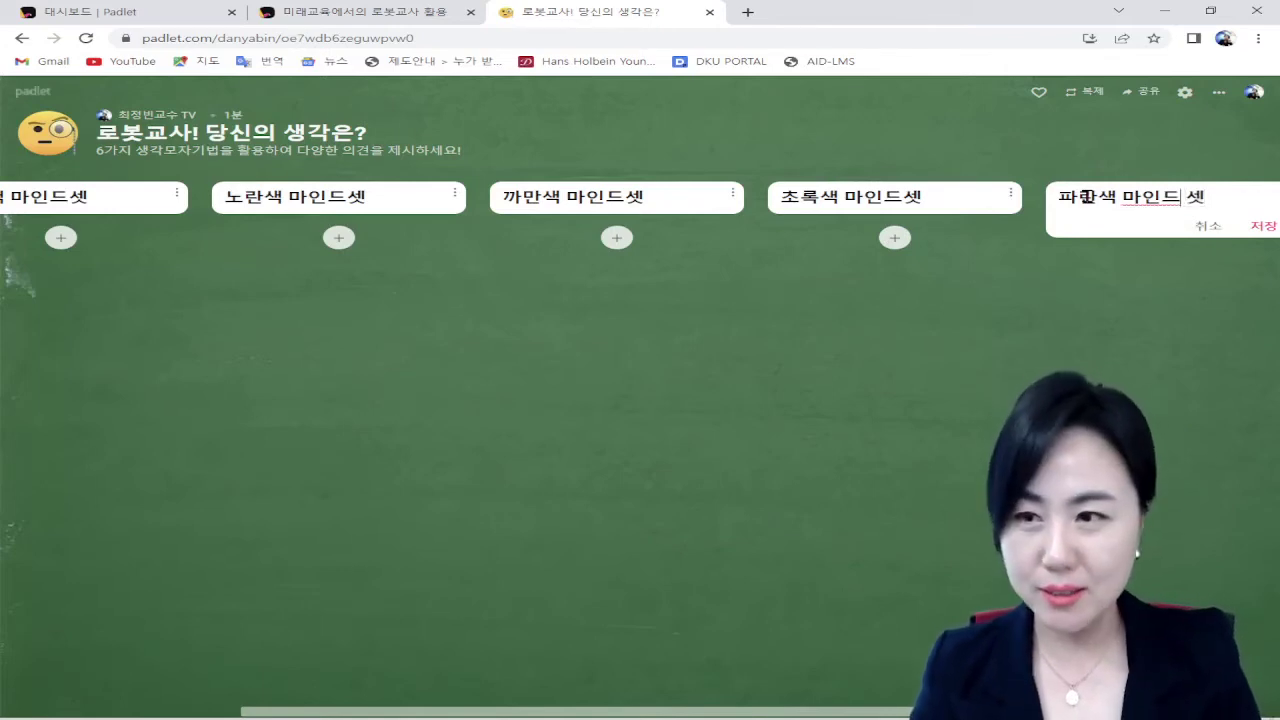
key("BackSpace")
key("Return")
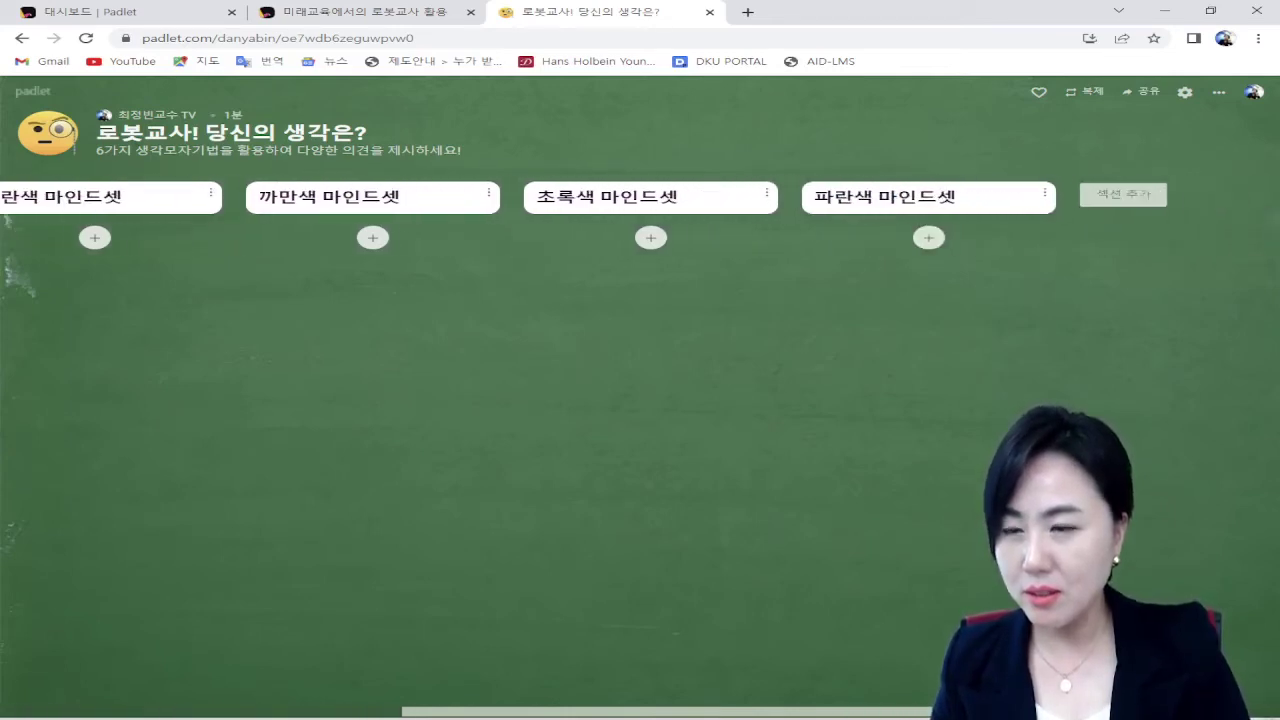
scroll(506, 686, "left", 1)
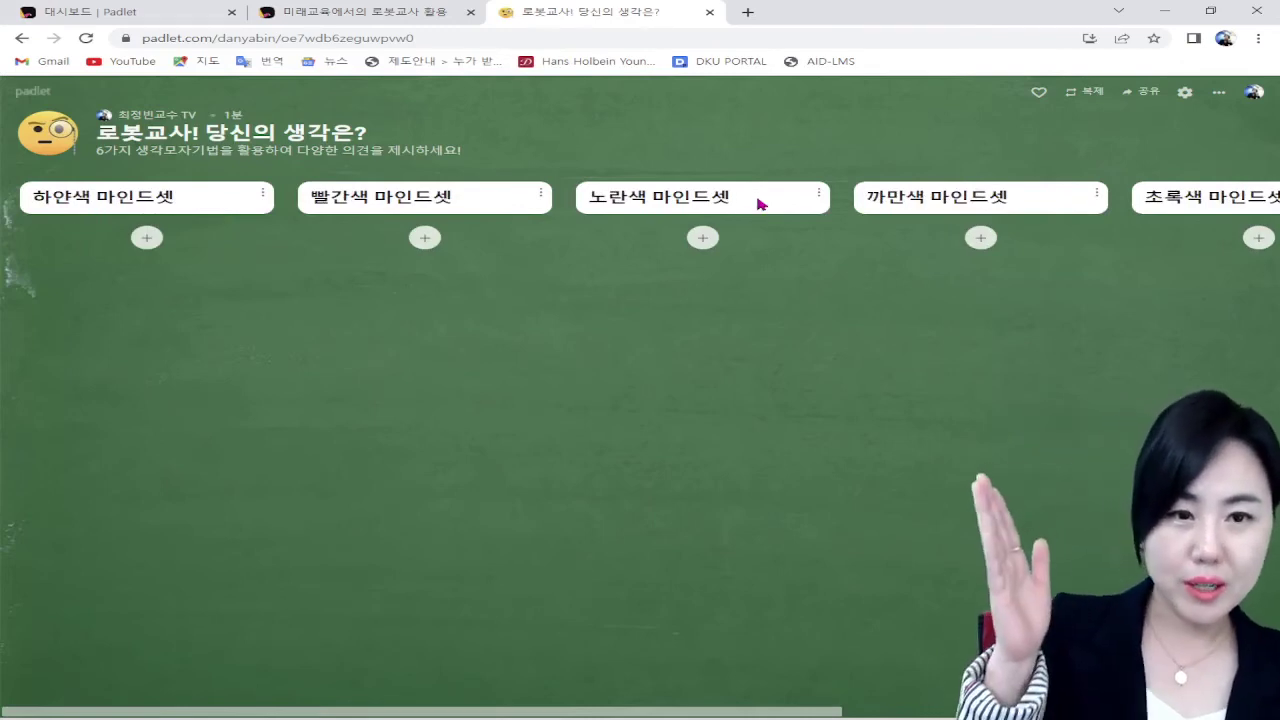
left_click(147, 238)
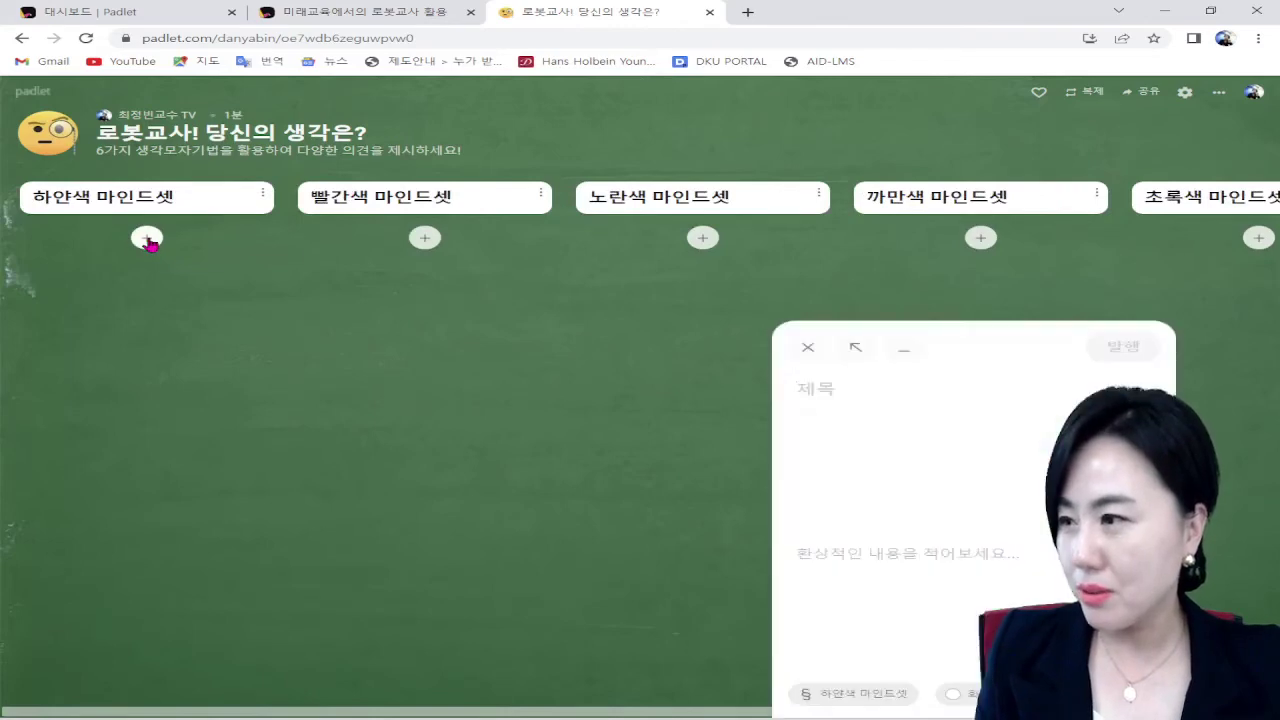
left_click(813, 351)
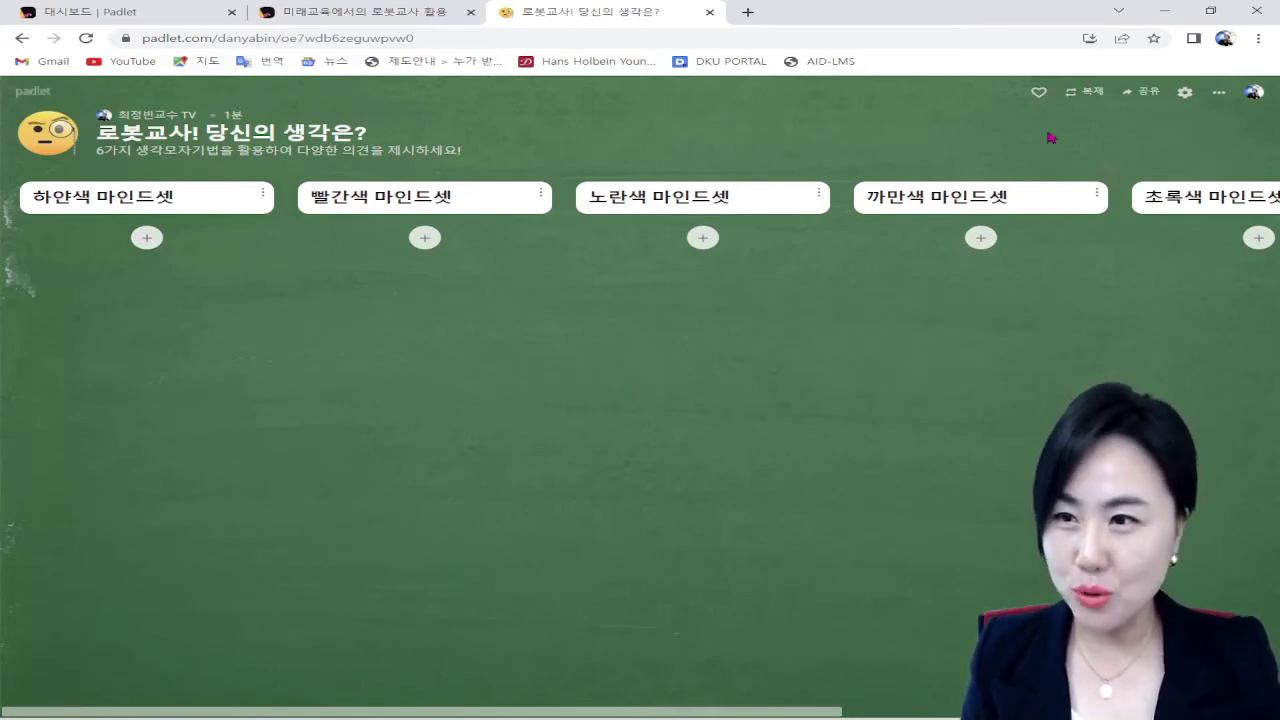
Step: Copy the board's link to the clipboard from the share panel, then close the panel
left_click(1146, 92)
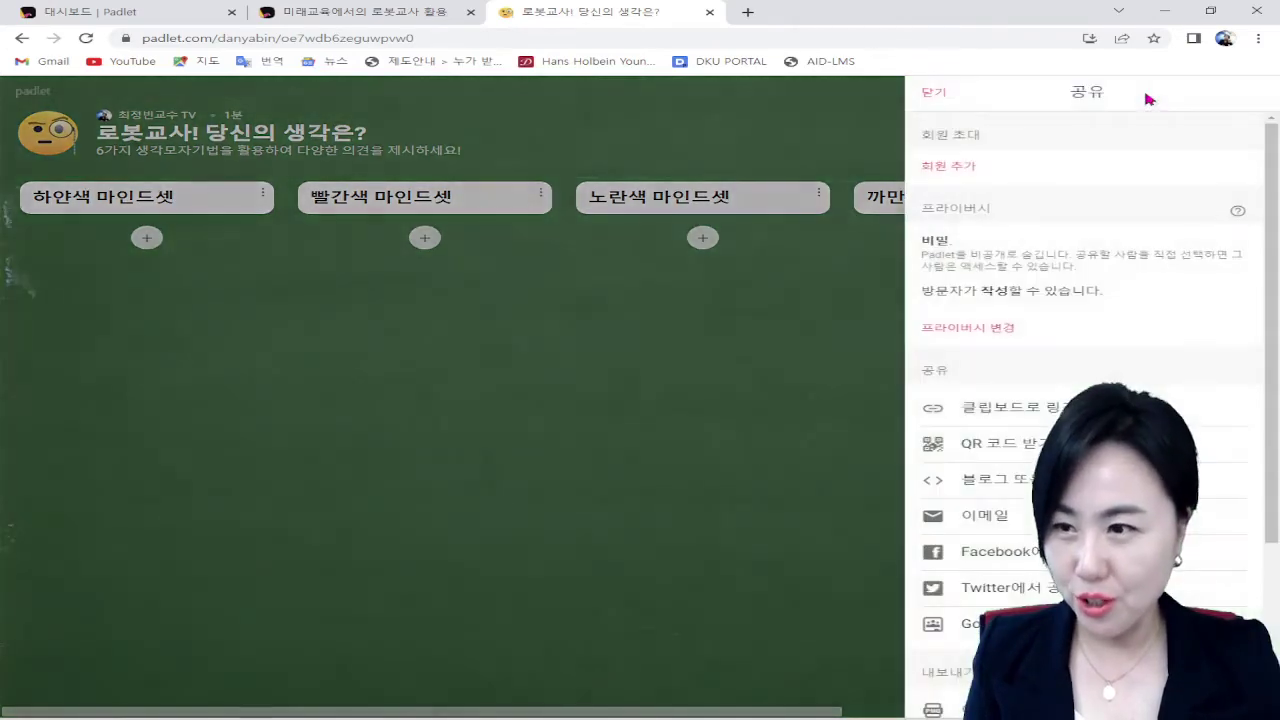
left_click(683, 446)
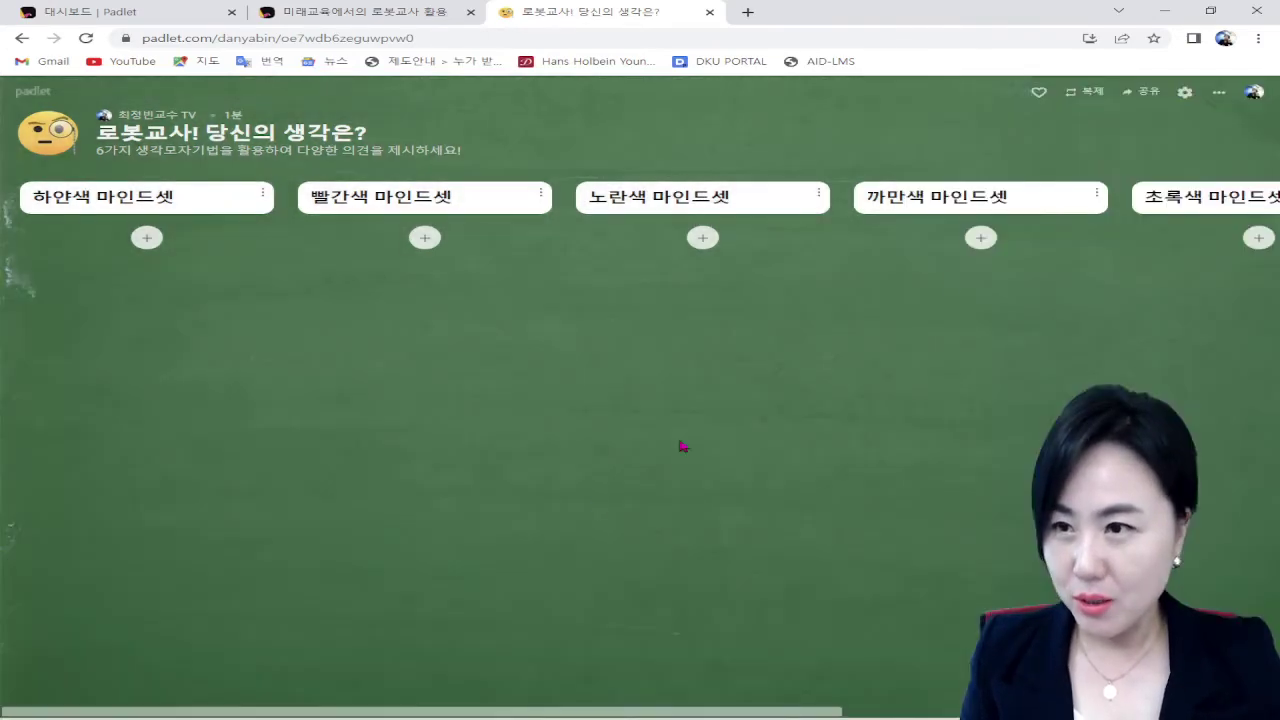
left_click(1216, 96)
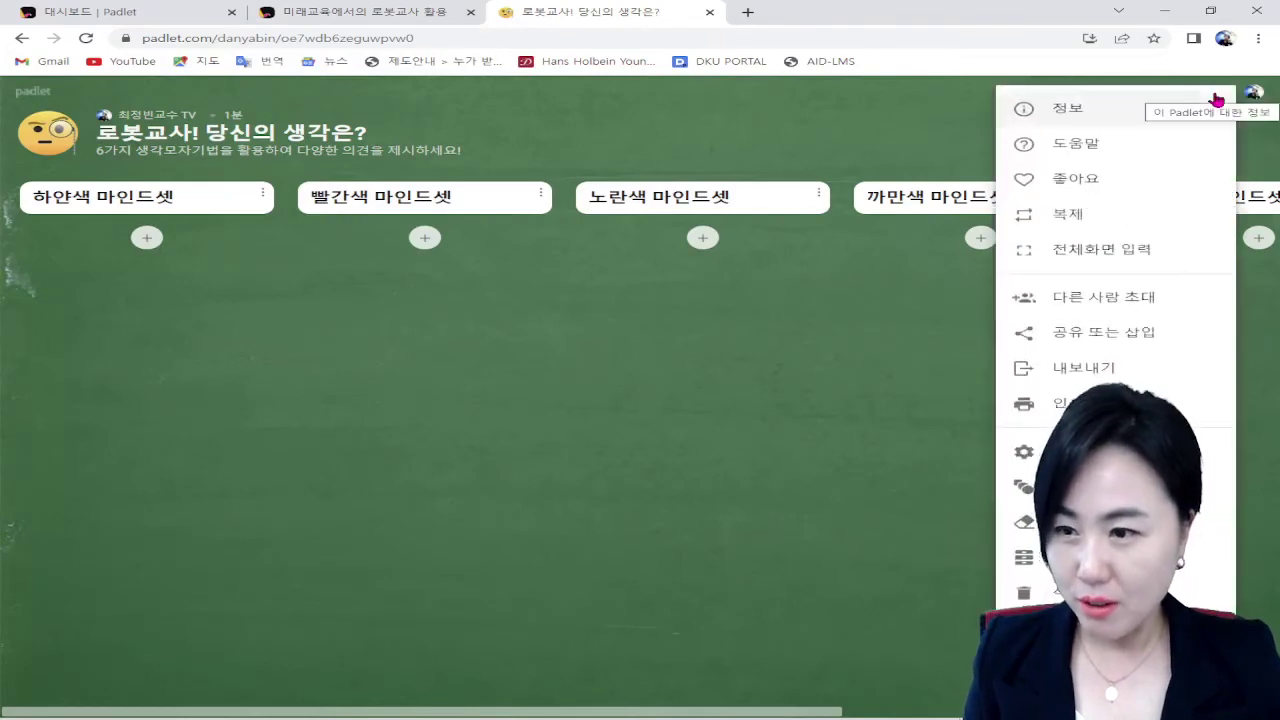
left_click(1083, 367)
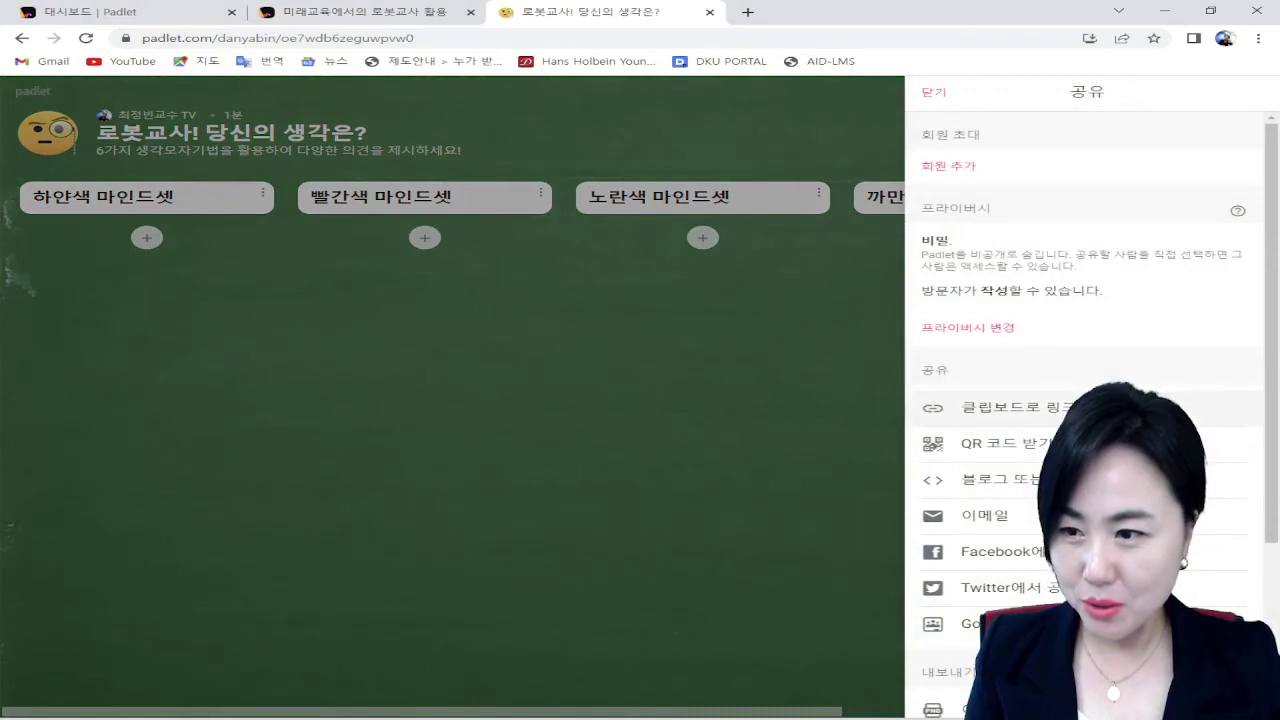
left_click(1090, 408)
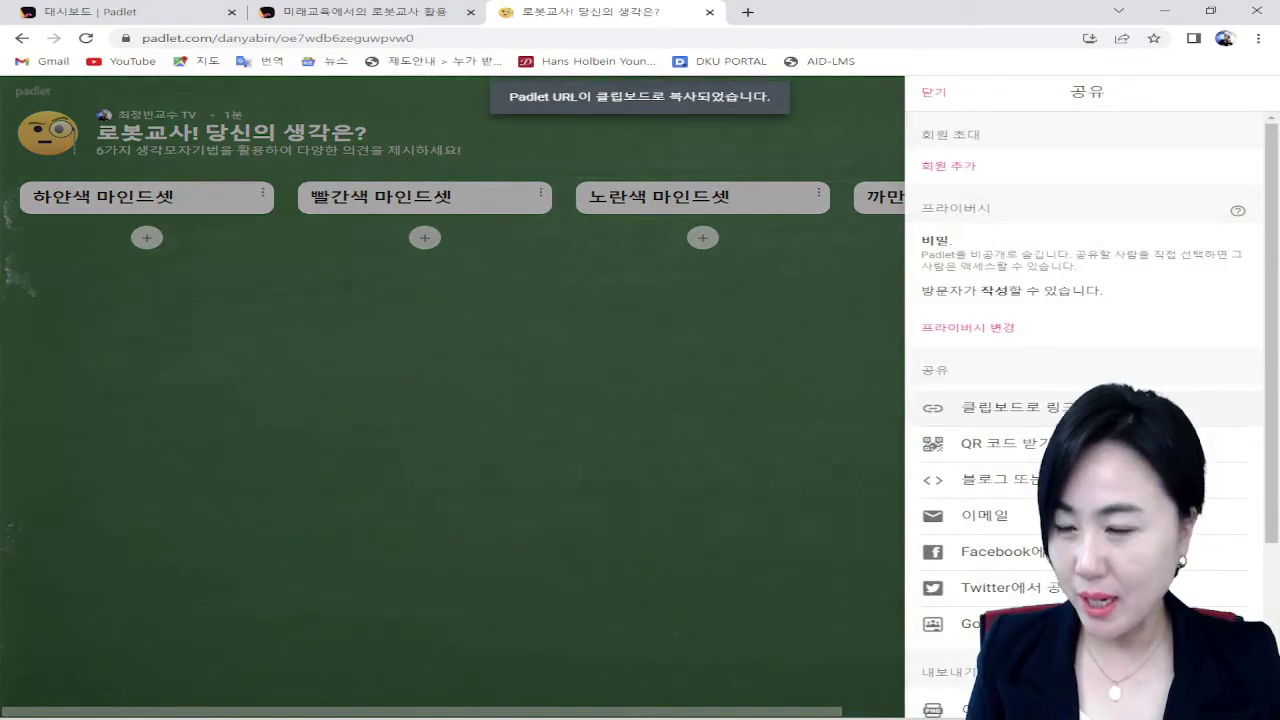
left_click(722, 419)
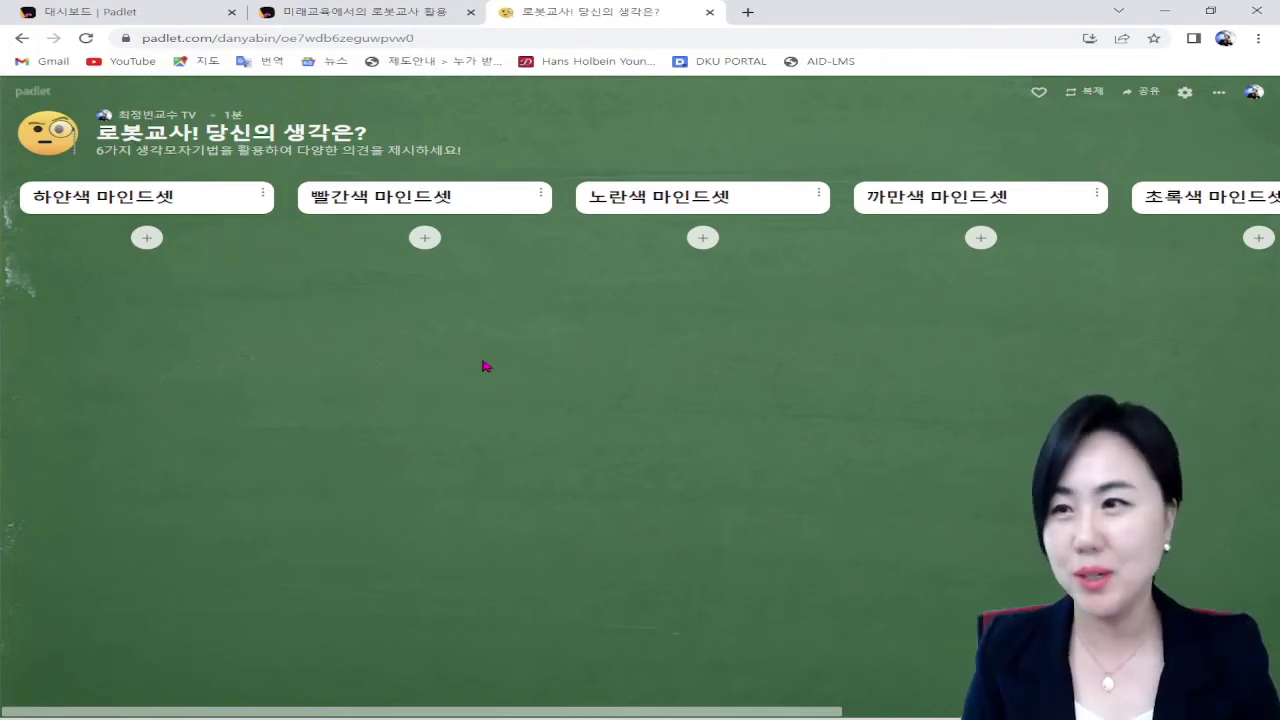
left_click(748, 12)
left_click(772, 39)
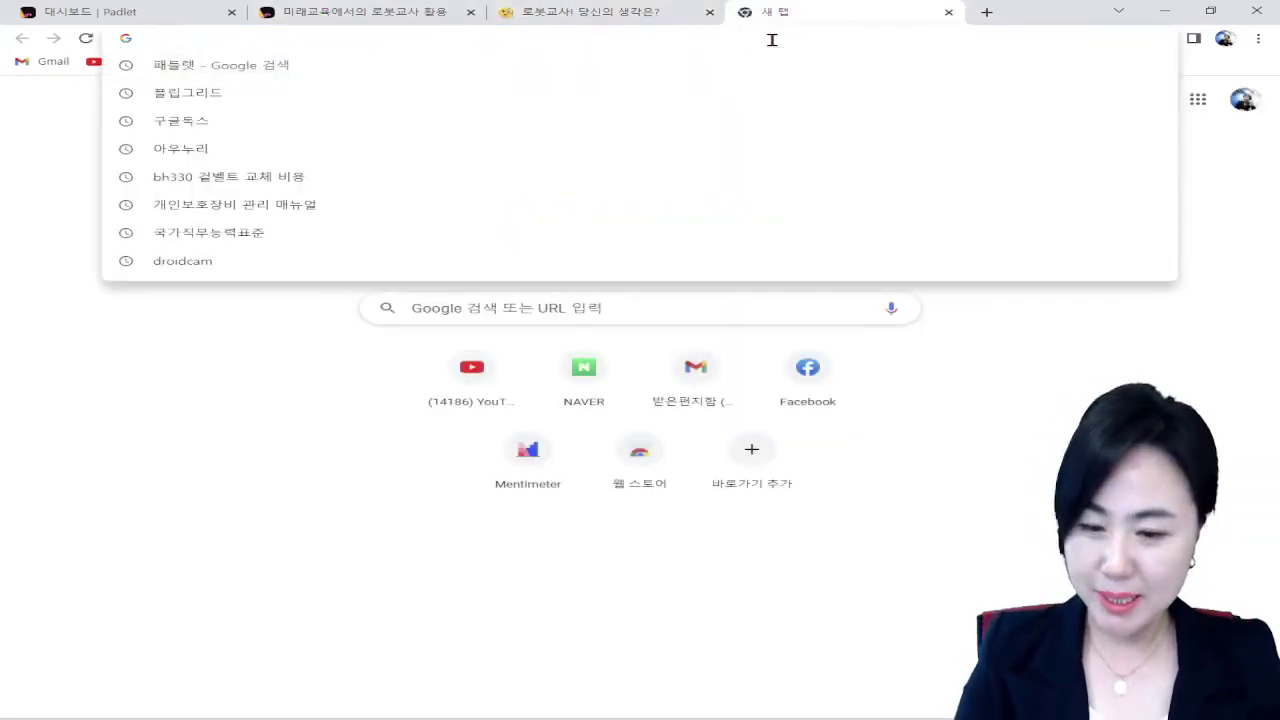
key("Return")
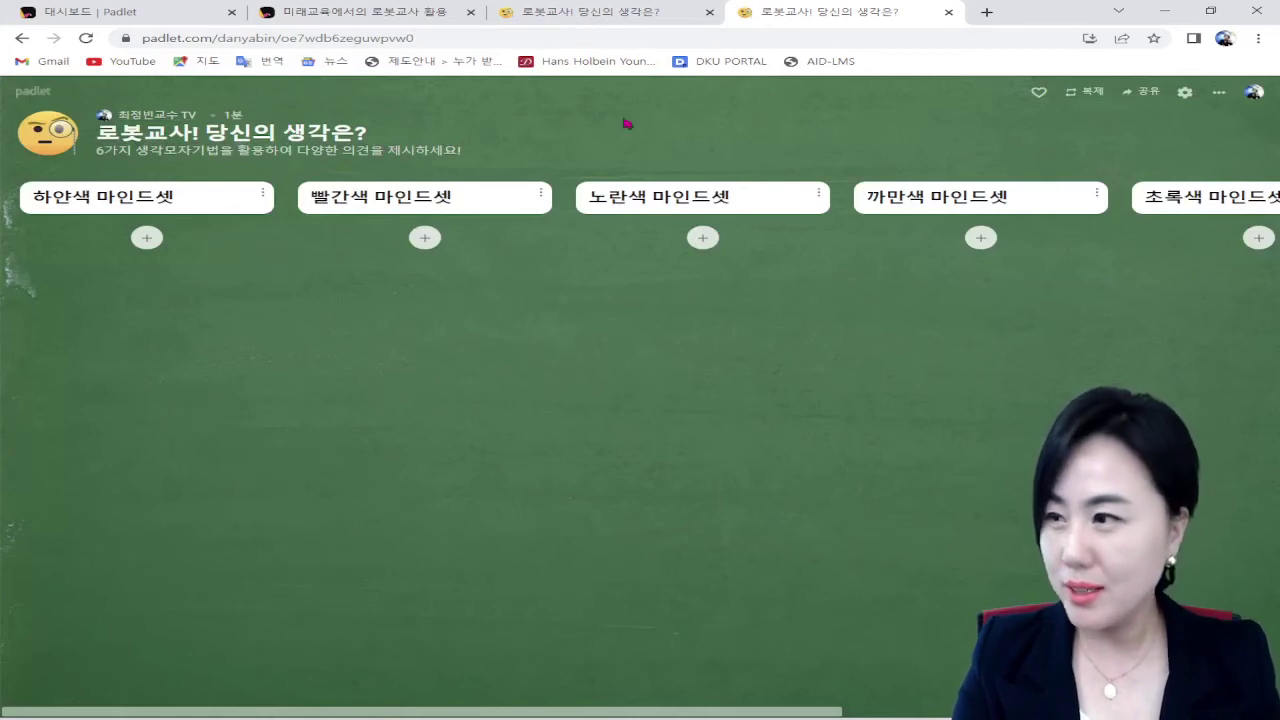
scroll(1014, 319, "right", 7)
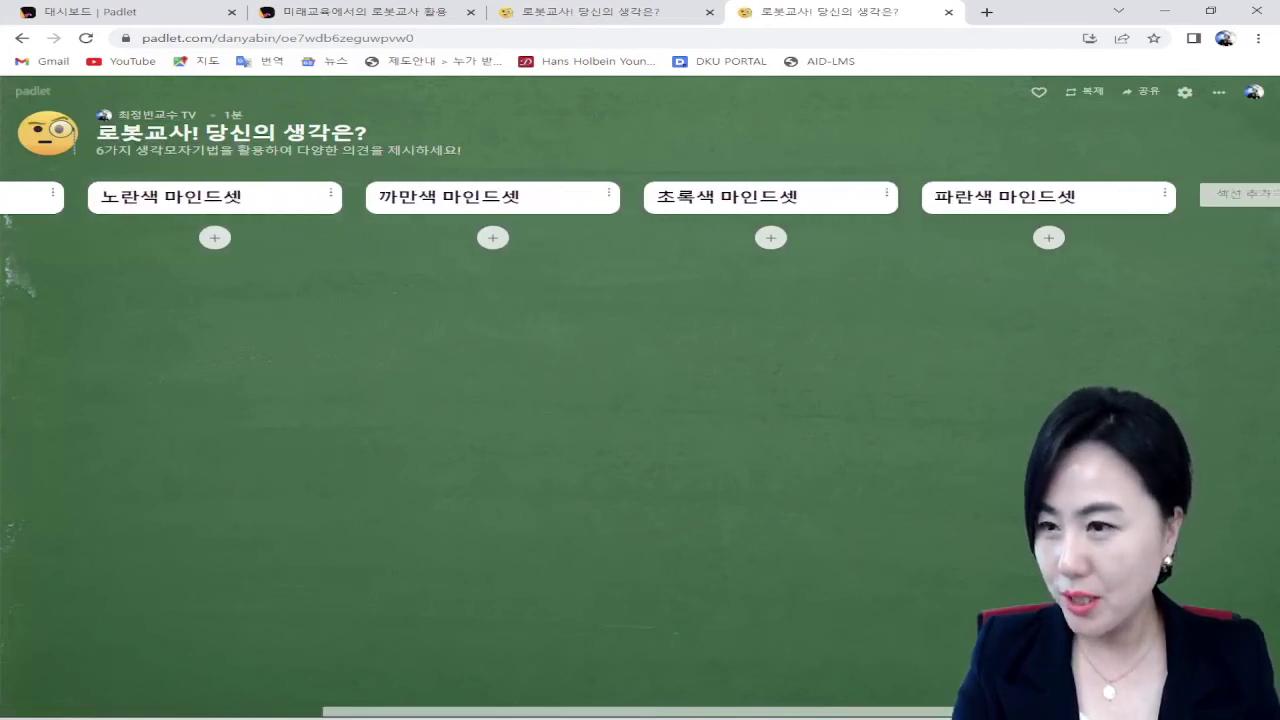
scroll(403, 697, "left", 7)
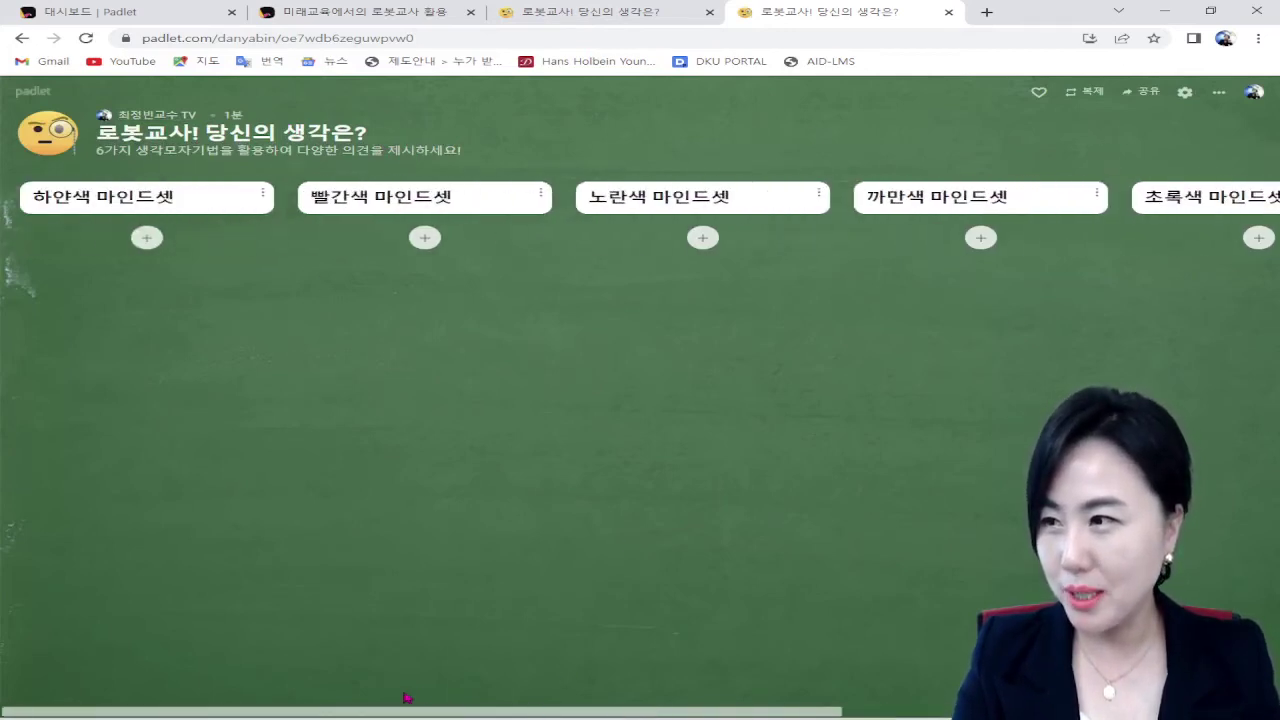
left_click(163, 242)
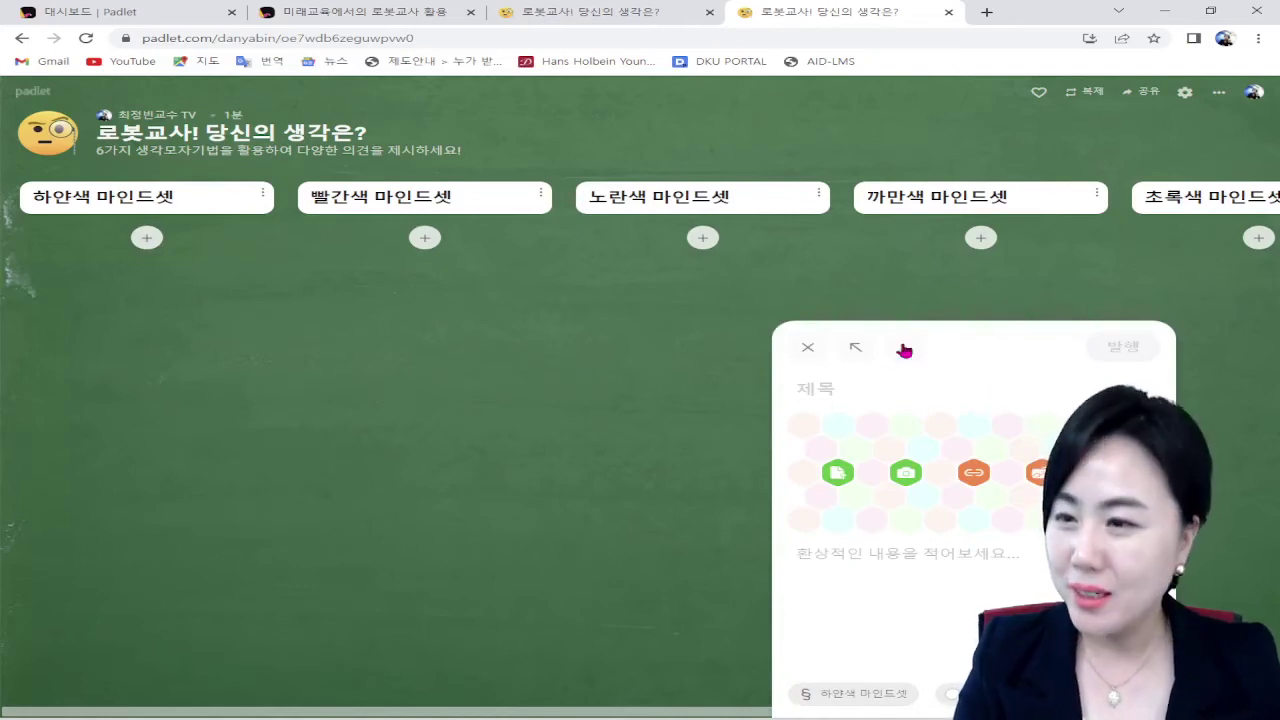
left_click(810, 348)
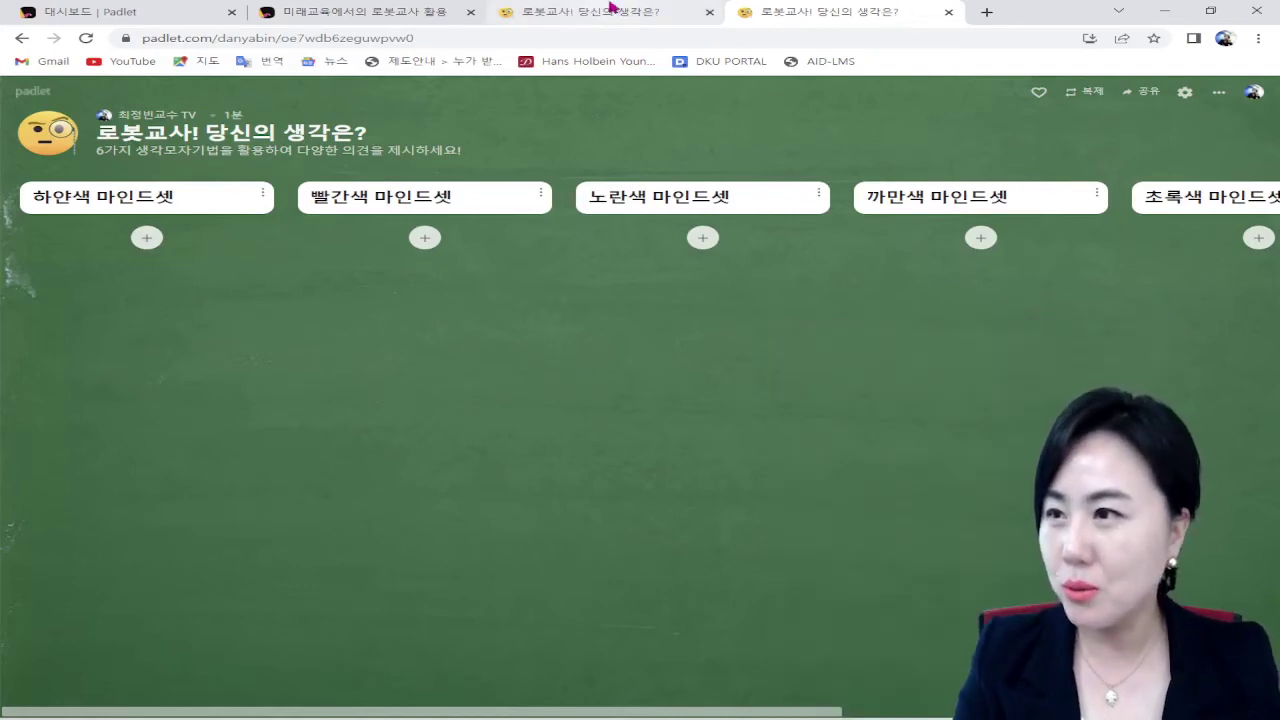
left_click(948, 12)
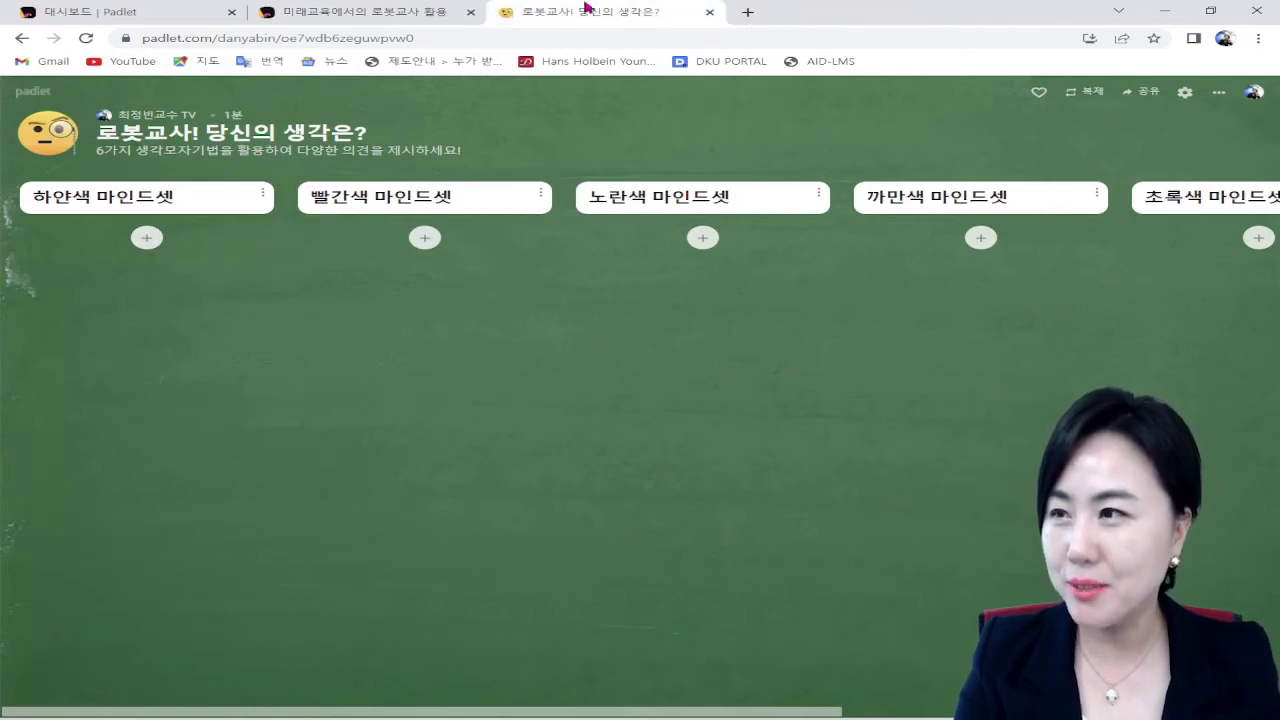
Step: Switch to the '미래교육에서의 로봇교사 활용' board in the second browser tab
left_click(440, 12)
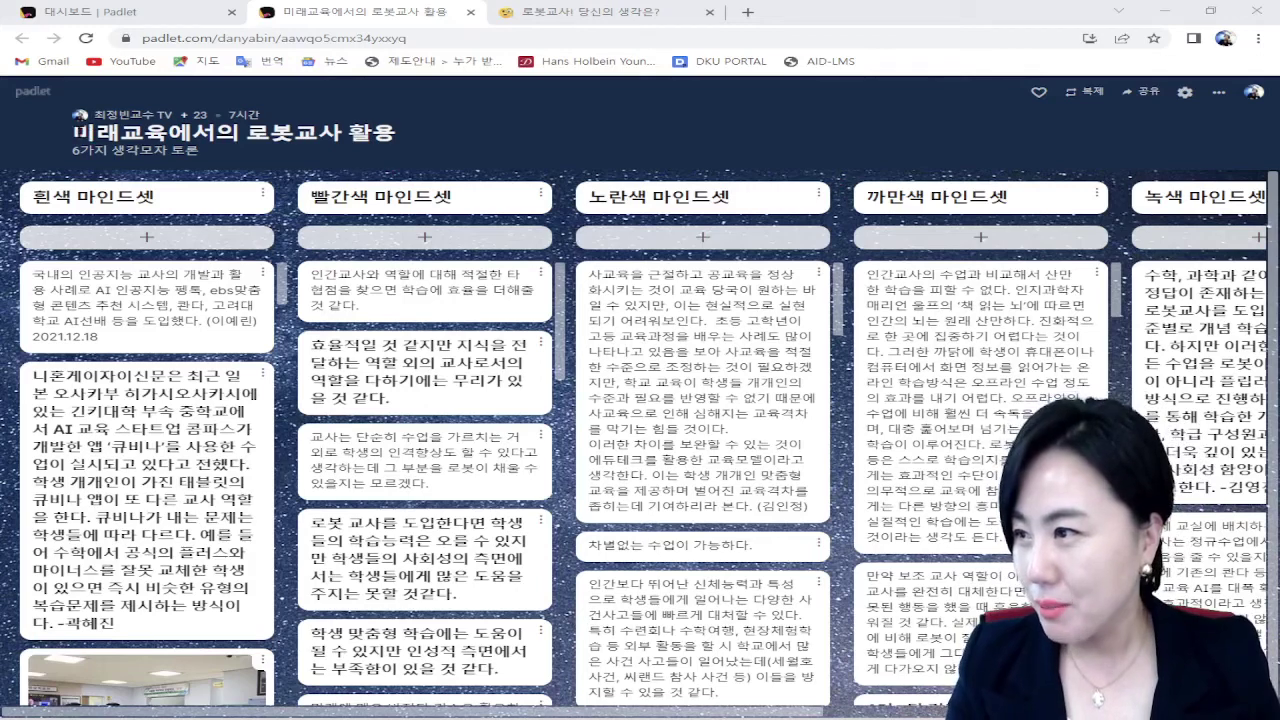
left_click_drag(76, 132, 388, 131)
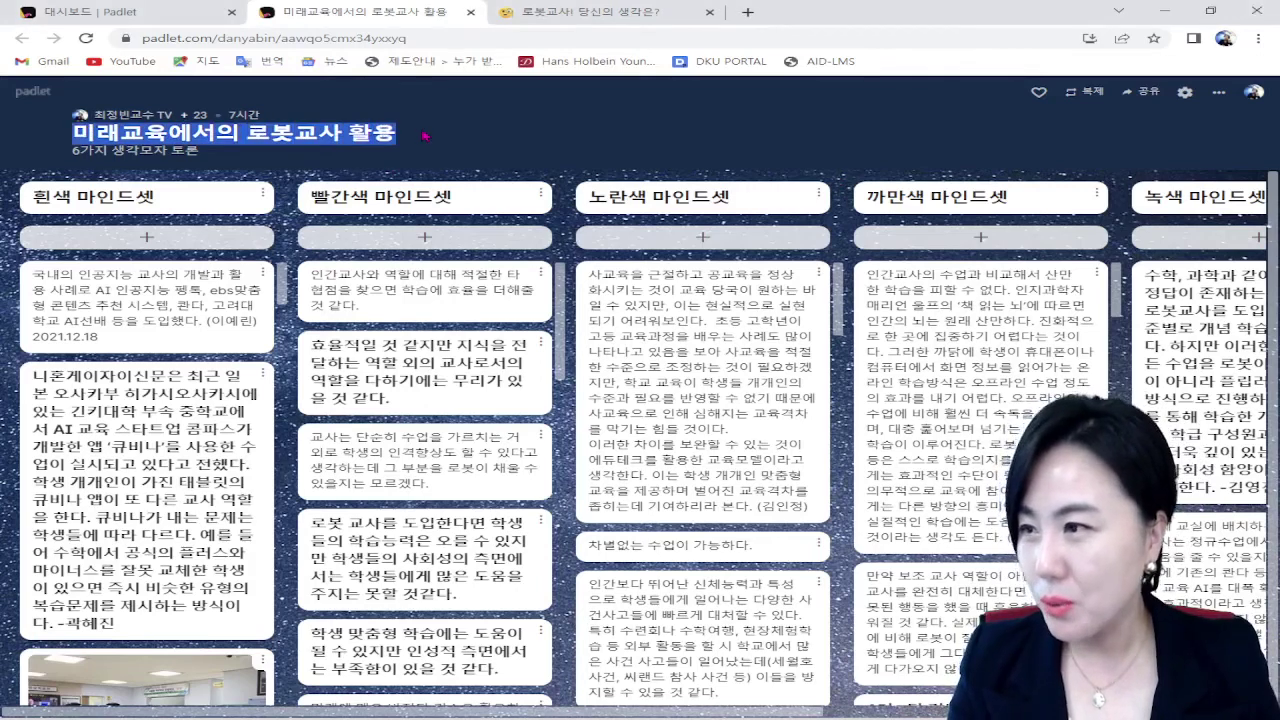
left_click(424, 135)
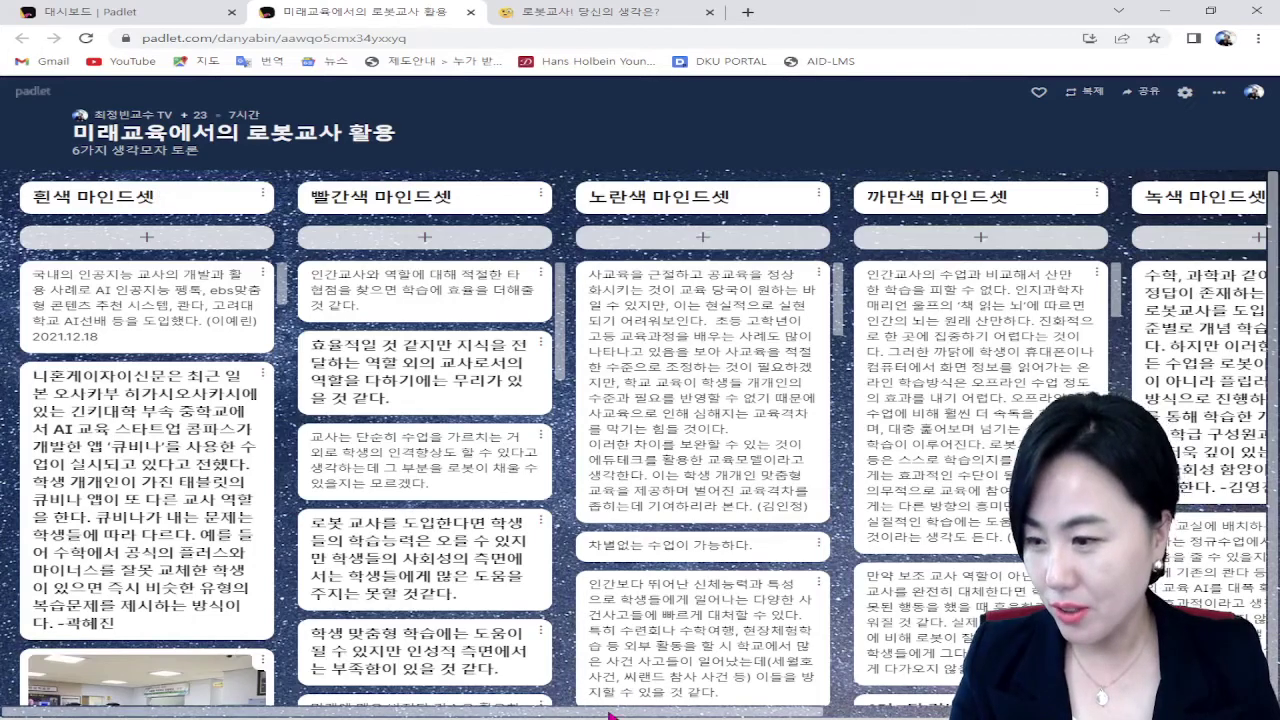
Step: Scroll across and down the mindset columns to review the student posts
left_click_drag(639, 713, 807, 714)
scroll(640, 450, "right", 3)
scroll(640, 450, "left", 6)
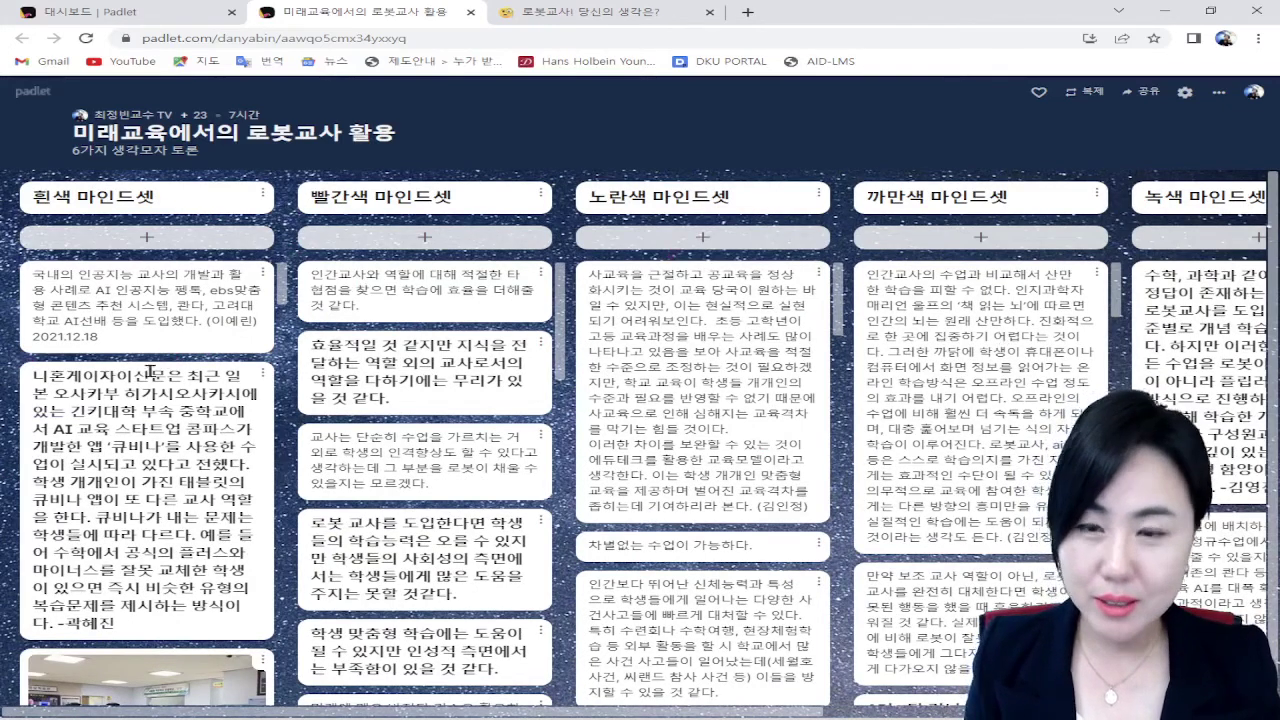
scroll(150, 370, "down", 8)
scroll(541, 362, "down", 6)
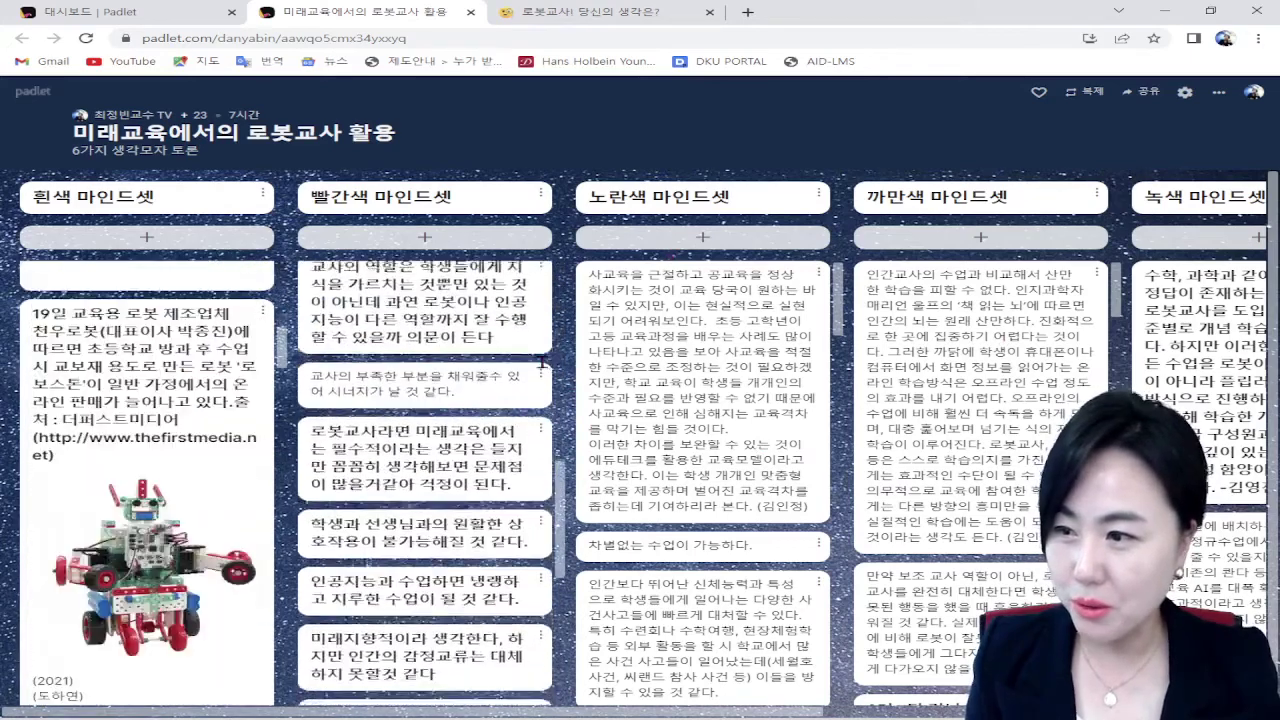
scroll(541, 362, "down", 3)
scroll(663, 366, "down", 6)
scroll(938, 352, "down", 5)
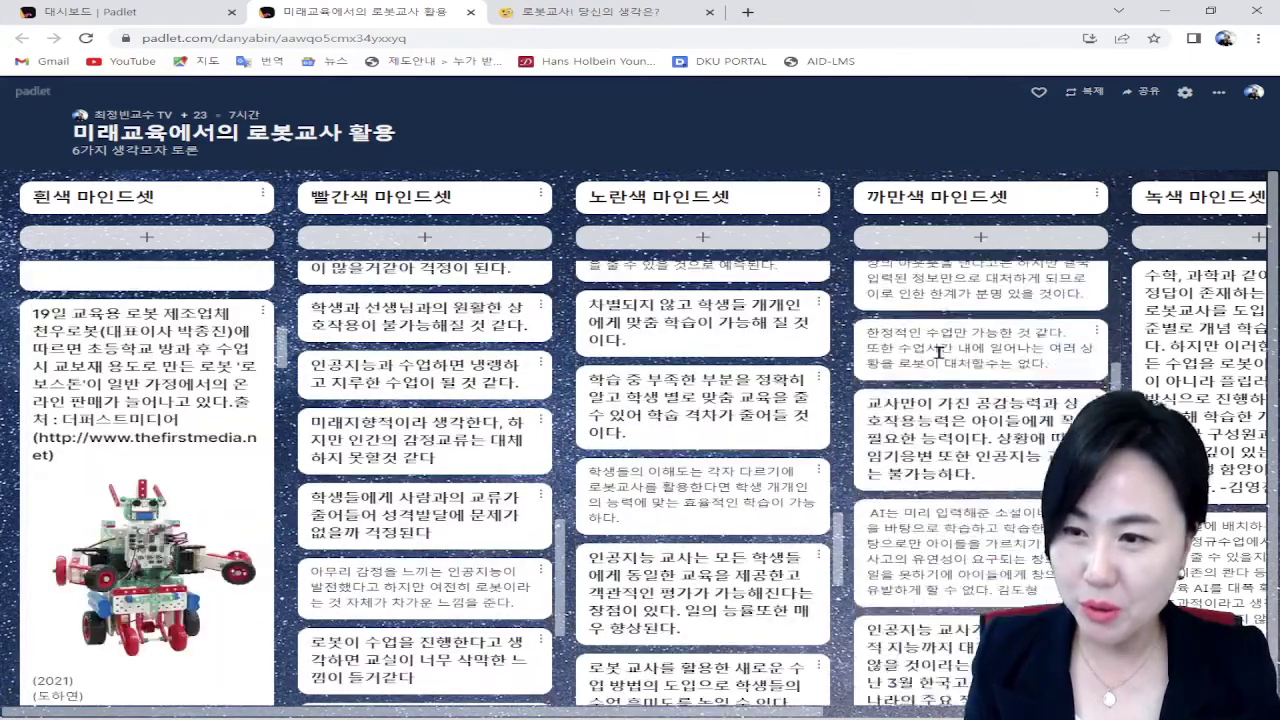
scroll(938, 352, "down", 3)
scroll(1200, 330, "down", 3)
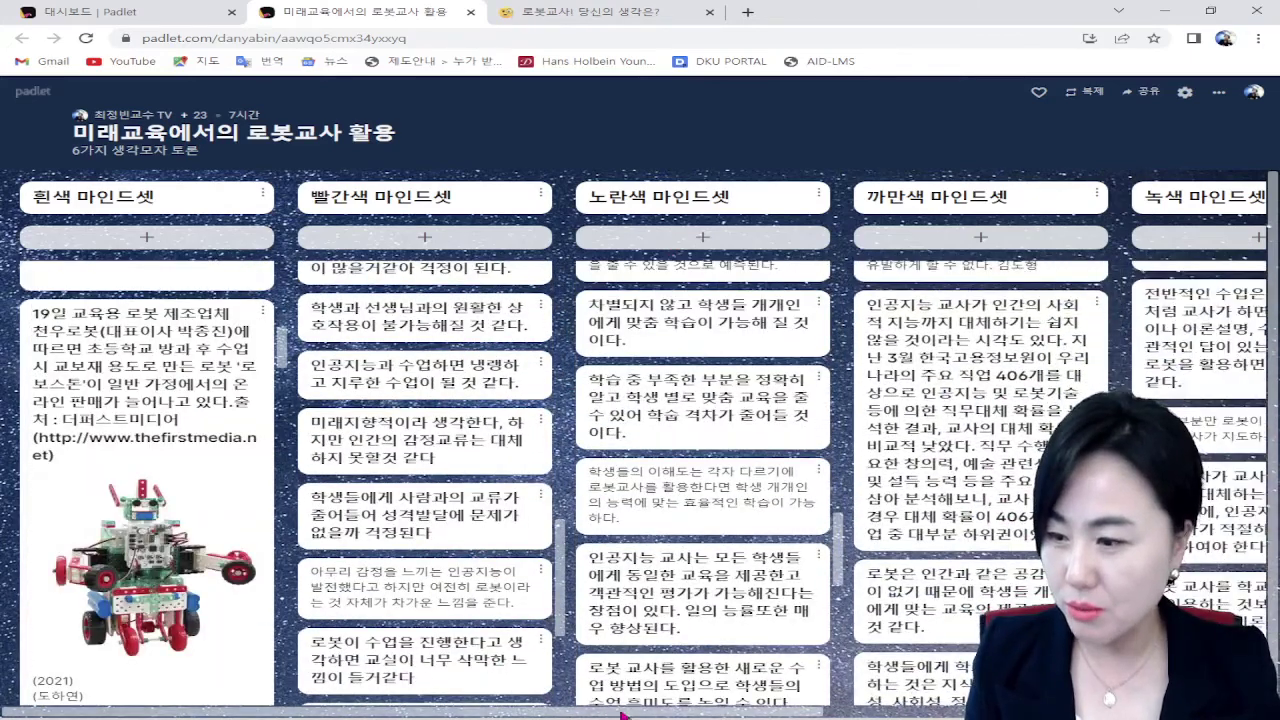
left_click_drag(622, 716, 880, 714)
scroll(880, 430, "down", 5)
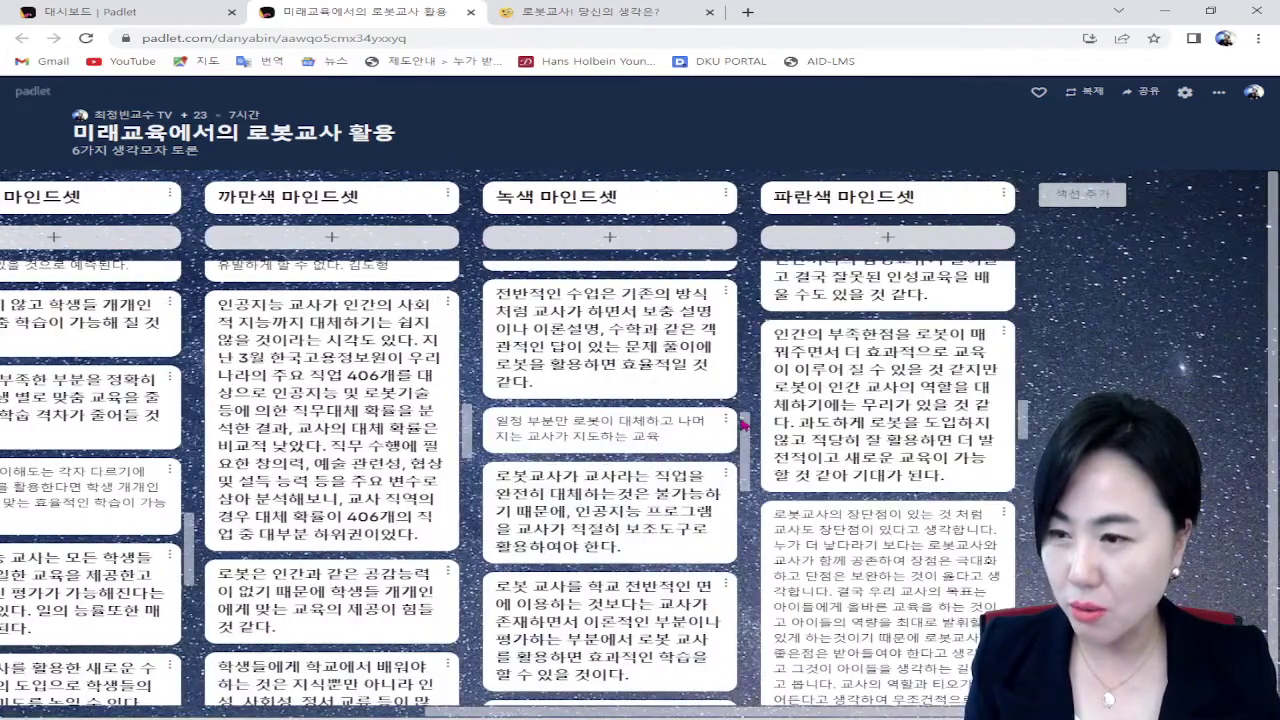
scroll(744, 425, "down", 5)
left_click_drag(700, 716, 250, 716)
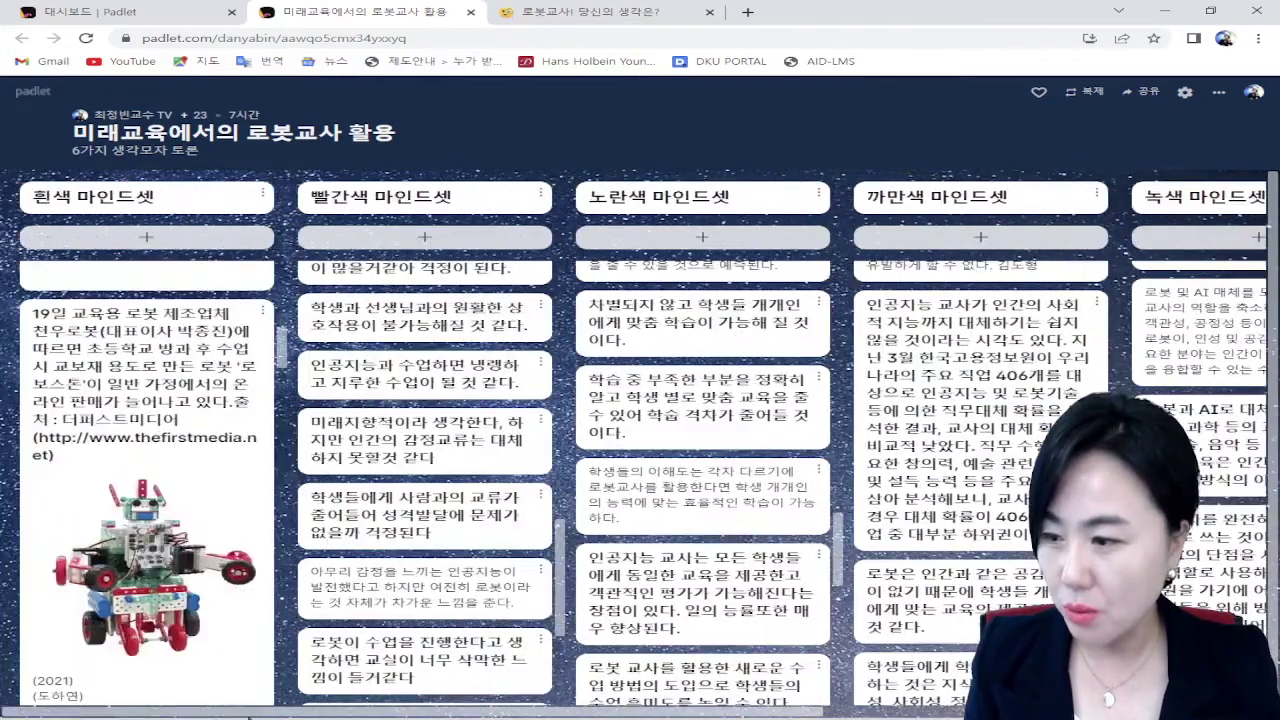
scroll(170, 517, "down", 5)
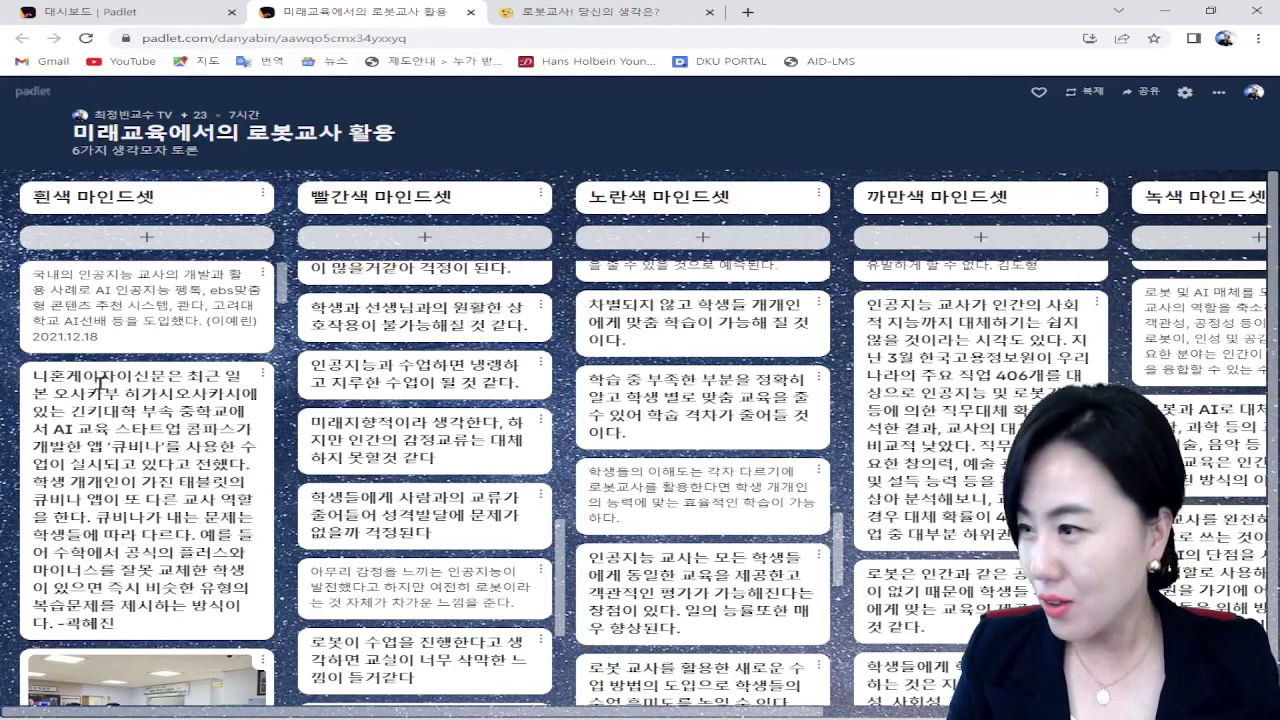
scroll(100, 382, "down", 4)
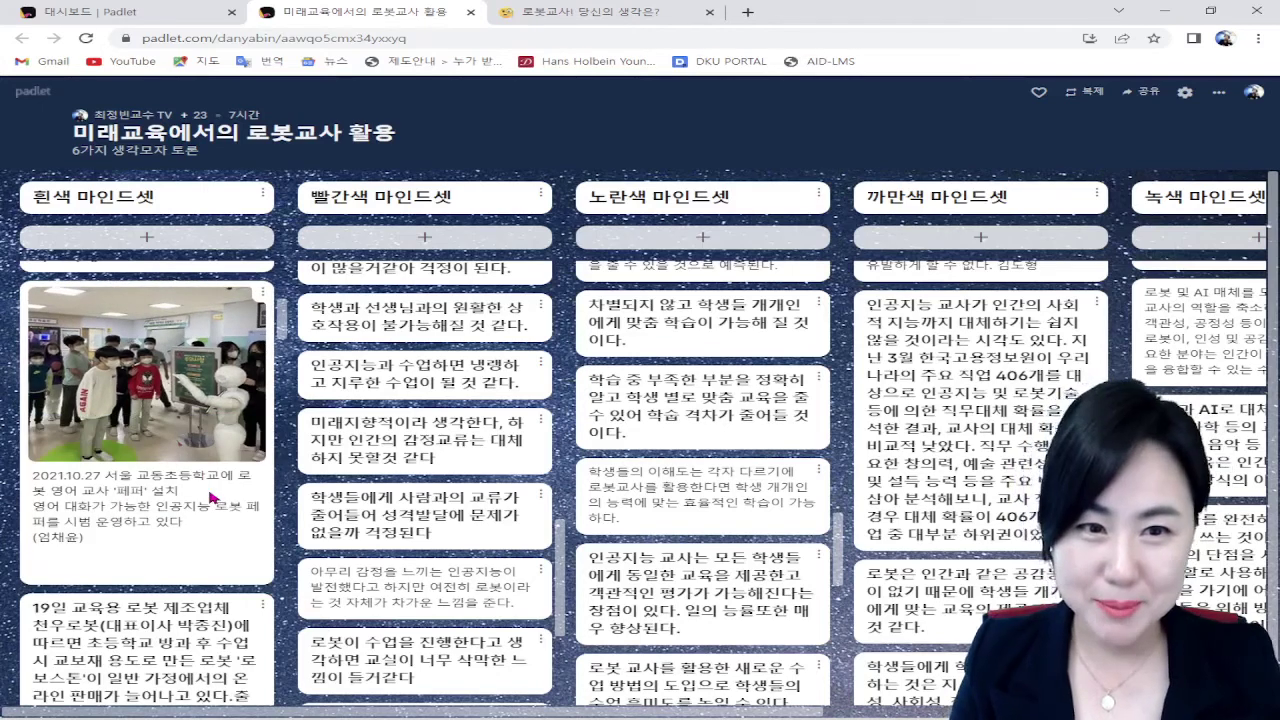
scroll(212, 497, "down", 3)
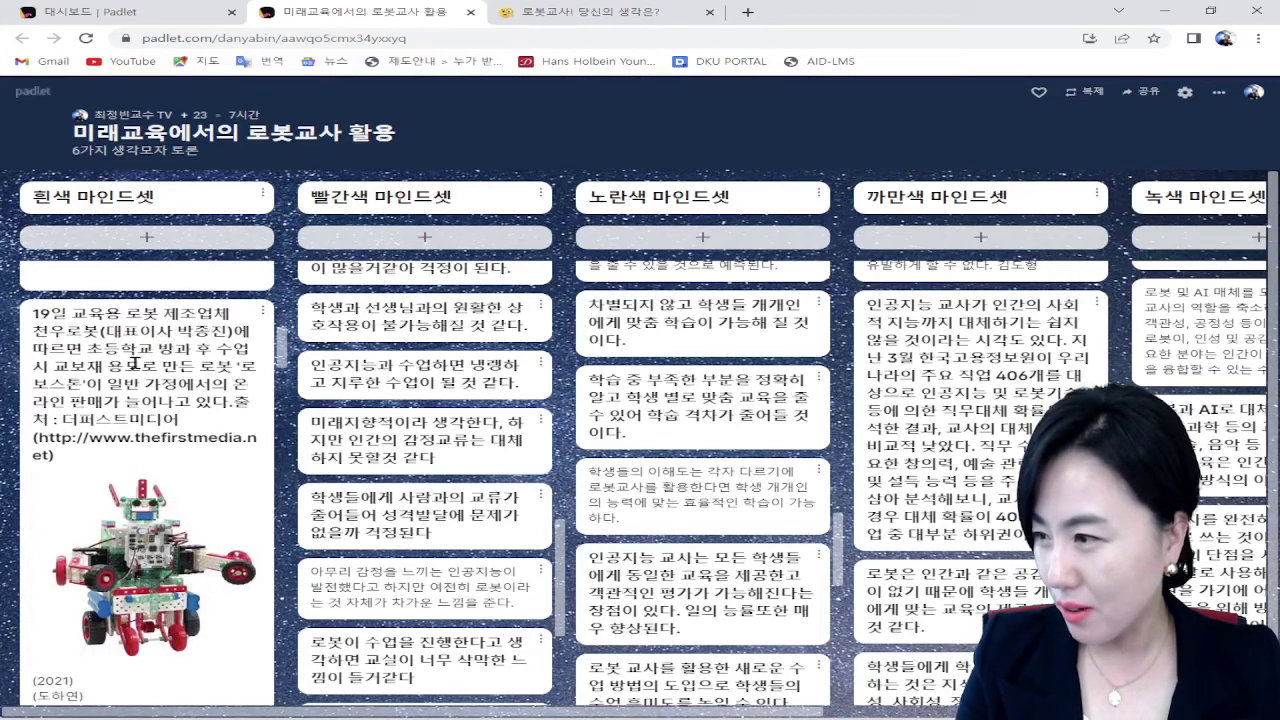
scroll(186, 398, "down", 2)
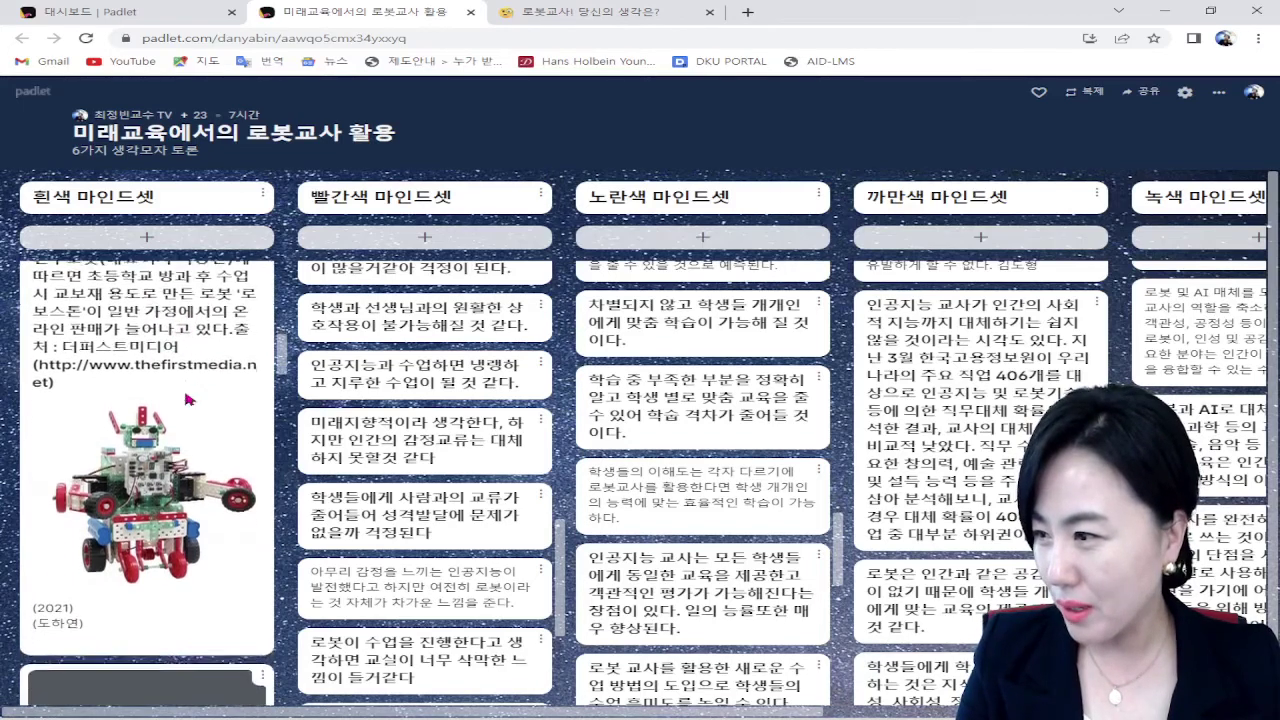
scroll(150, 460, "down", 5)
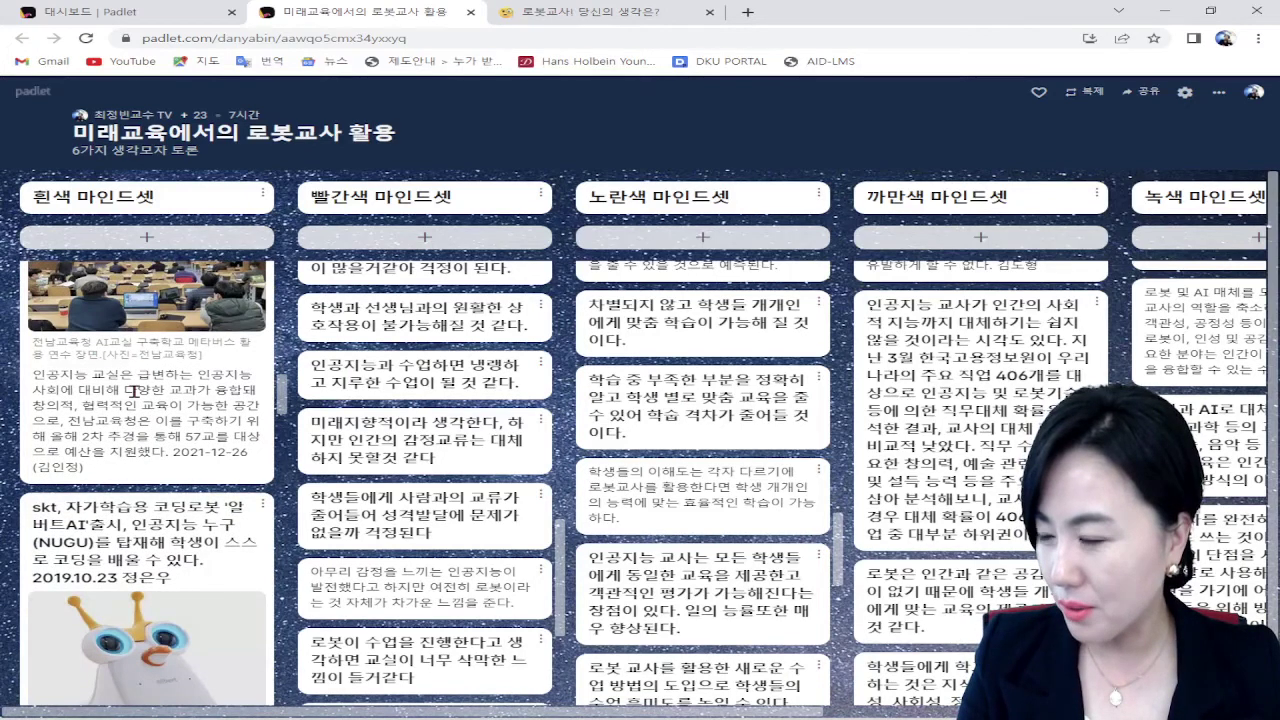
scroll(155, 405, "down", 2)
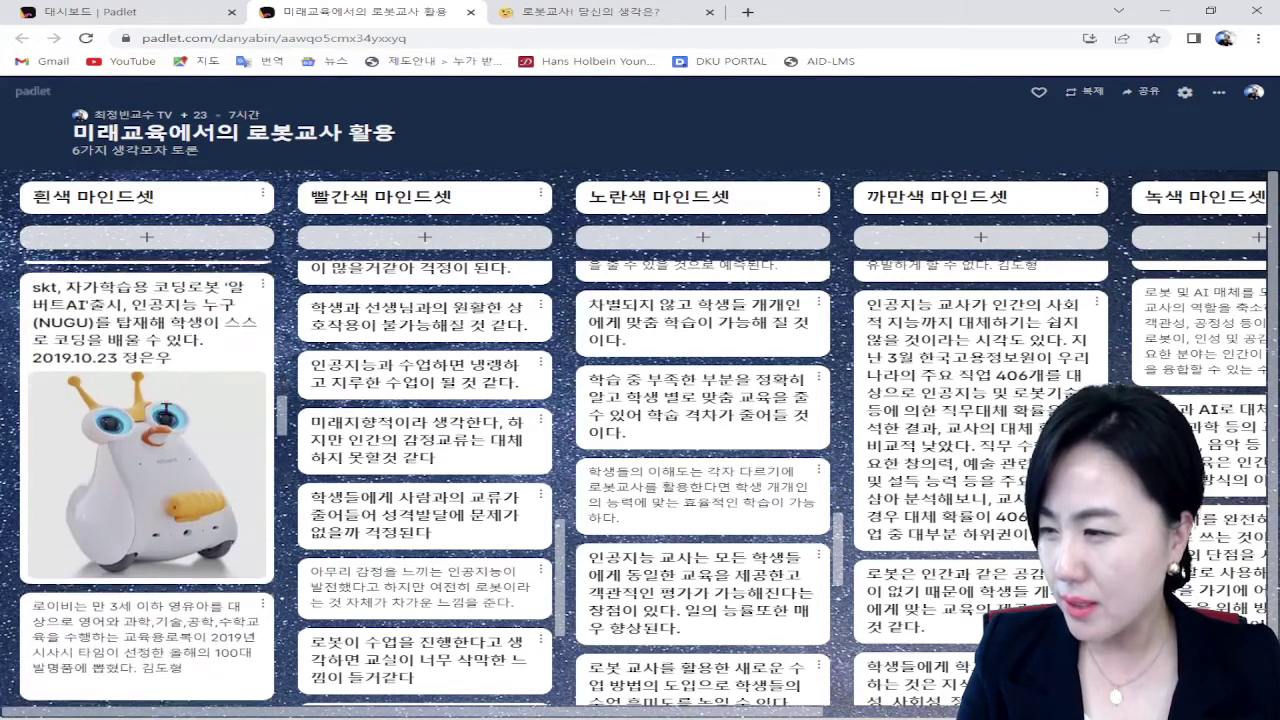
scroll(172, 415, "down", 6)
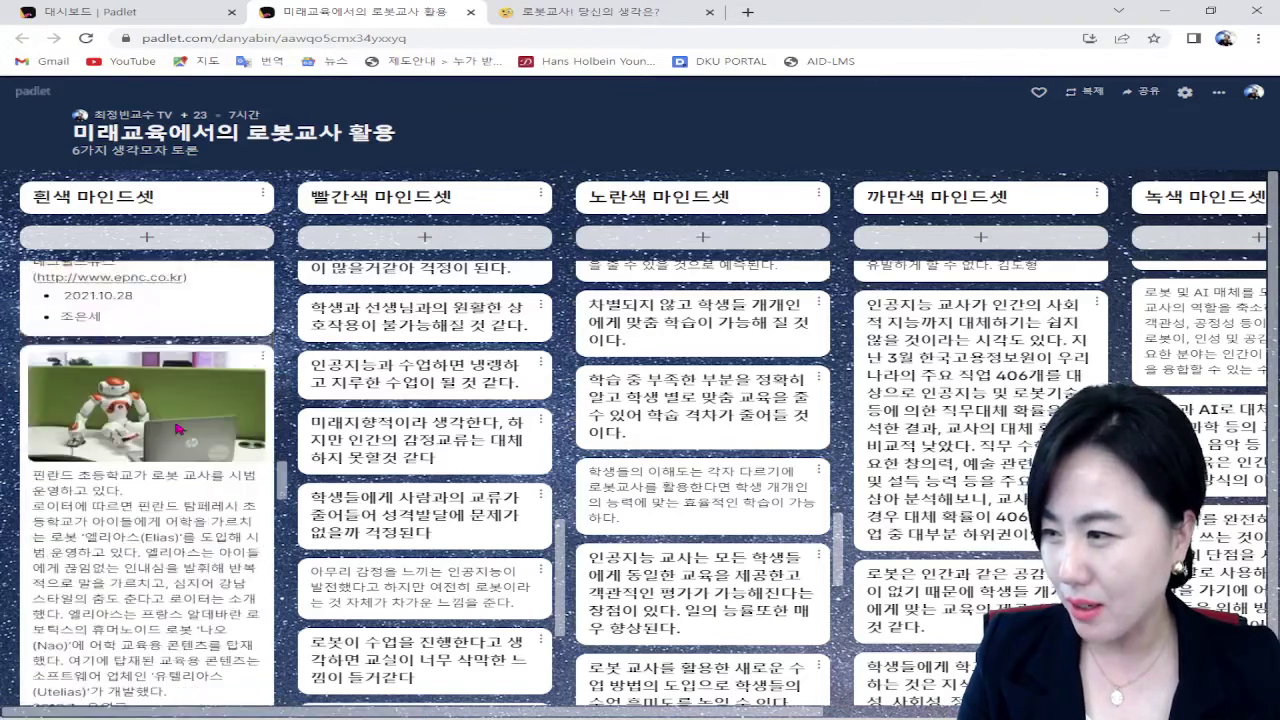
scroll(175, 425, "down", 8)
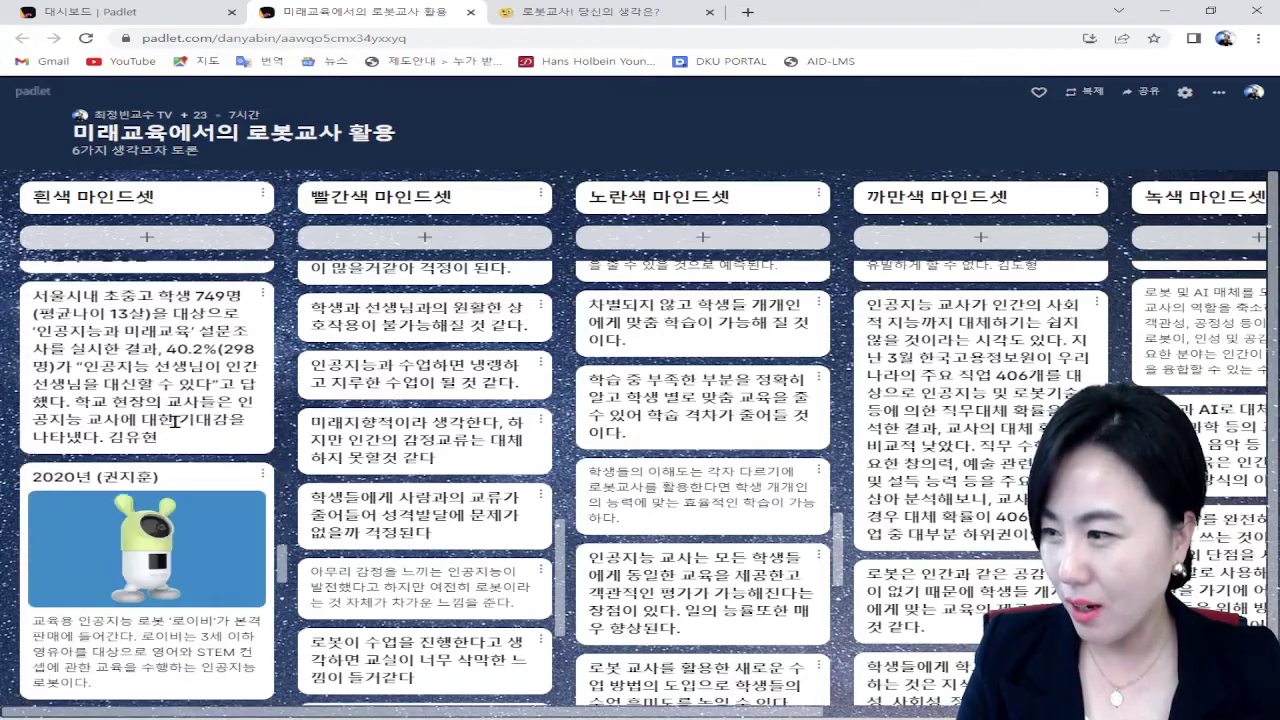
scroll(175, 421, "up", 5)
scroll(406, 410, "up", 10)
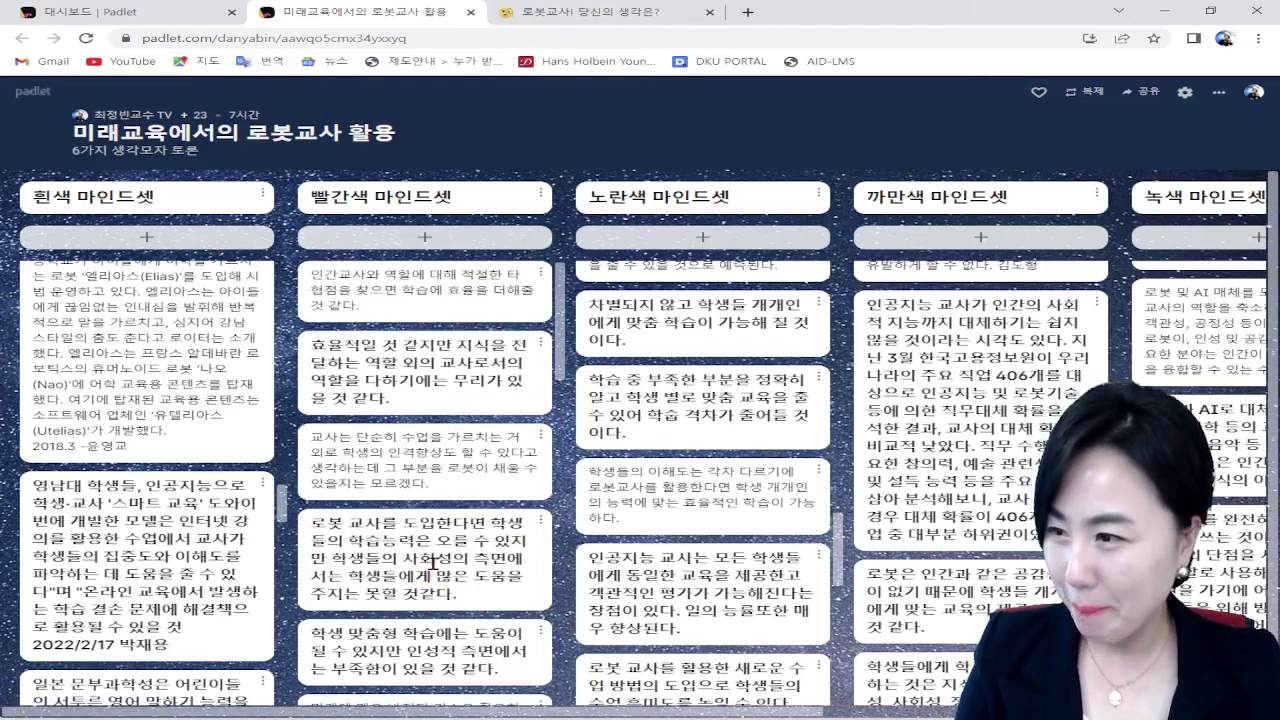
scroll(500, 600, "down", 10)
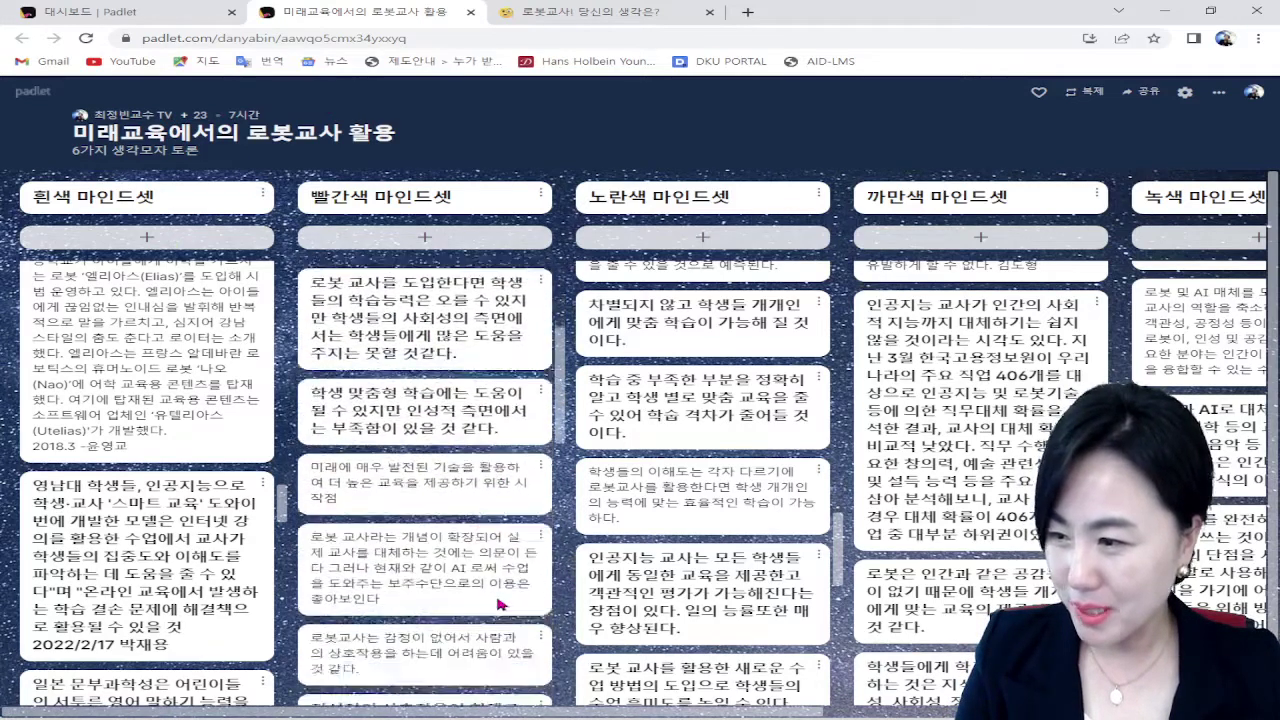
scroll(500, 600, "down", 2)
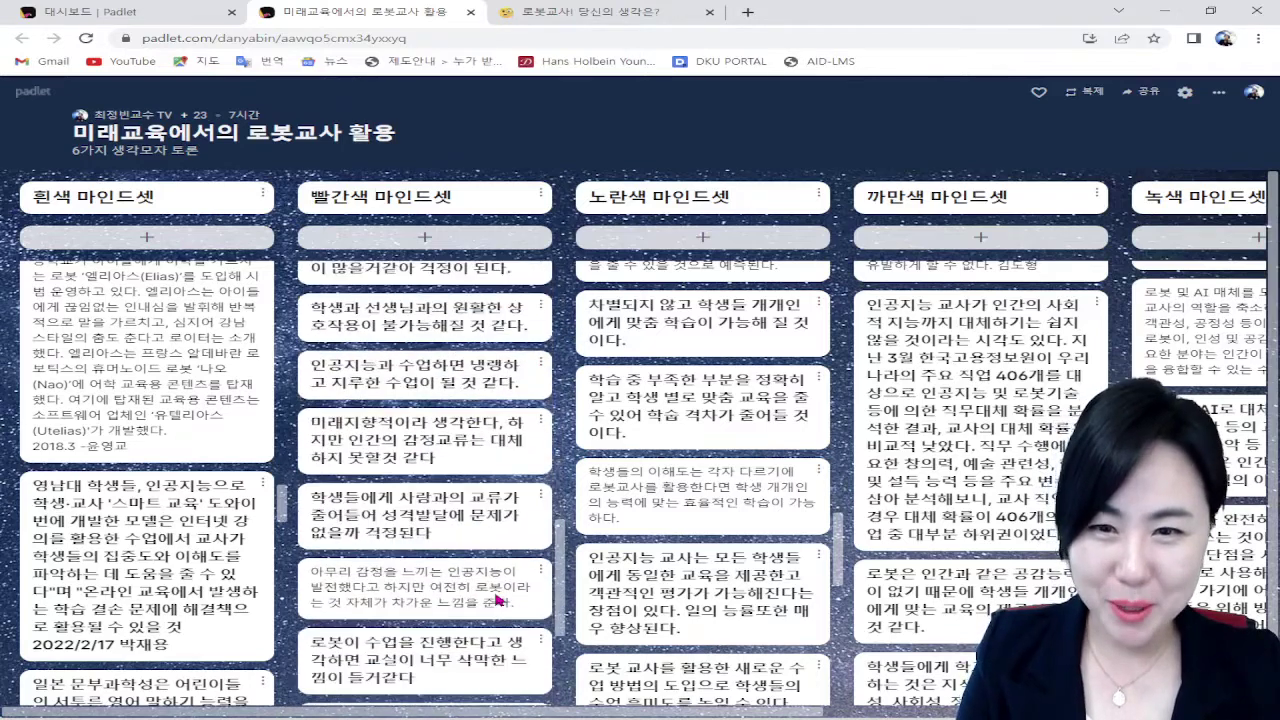
scroll(497, 599, "down", 3)
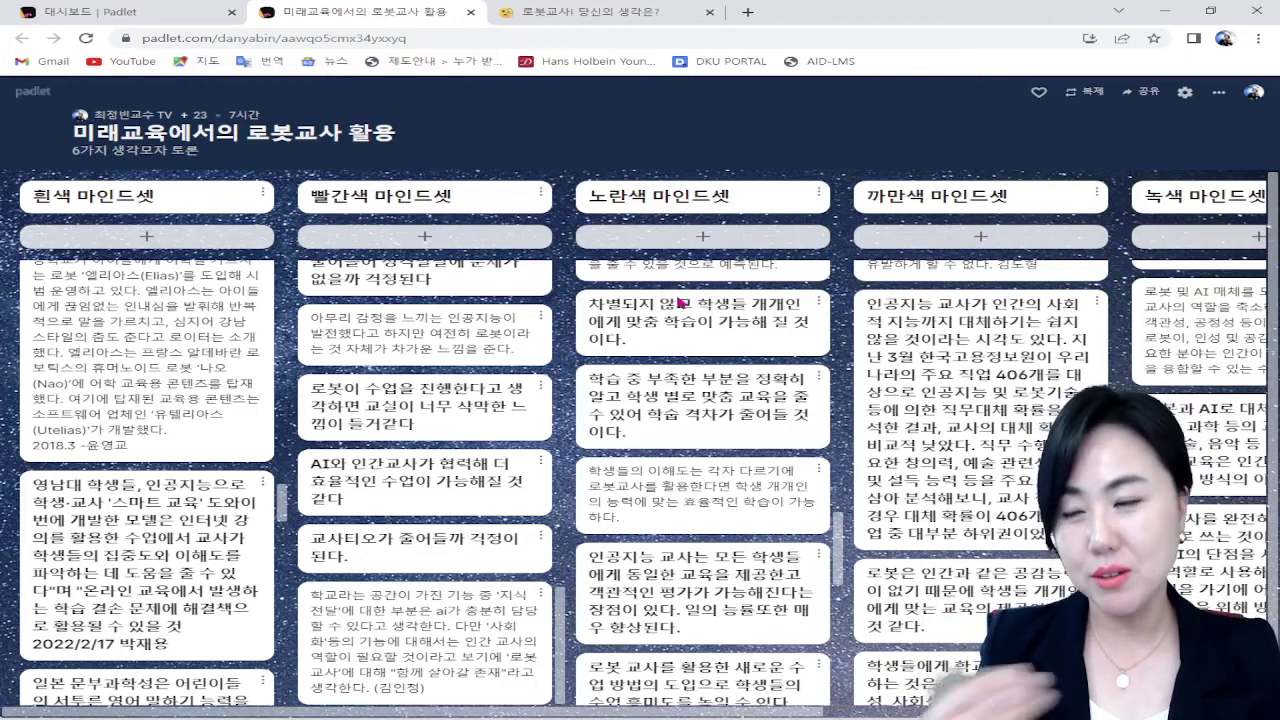
scroll(1024, 521, "up", 1)
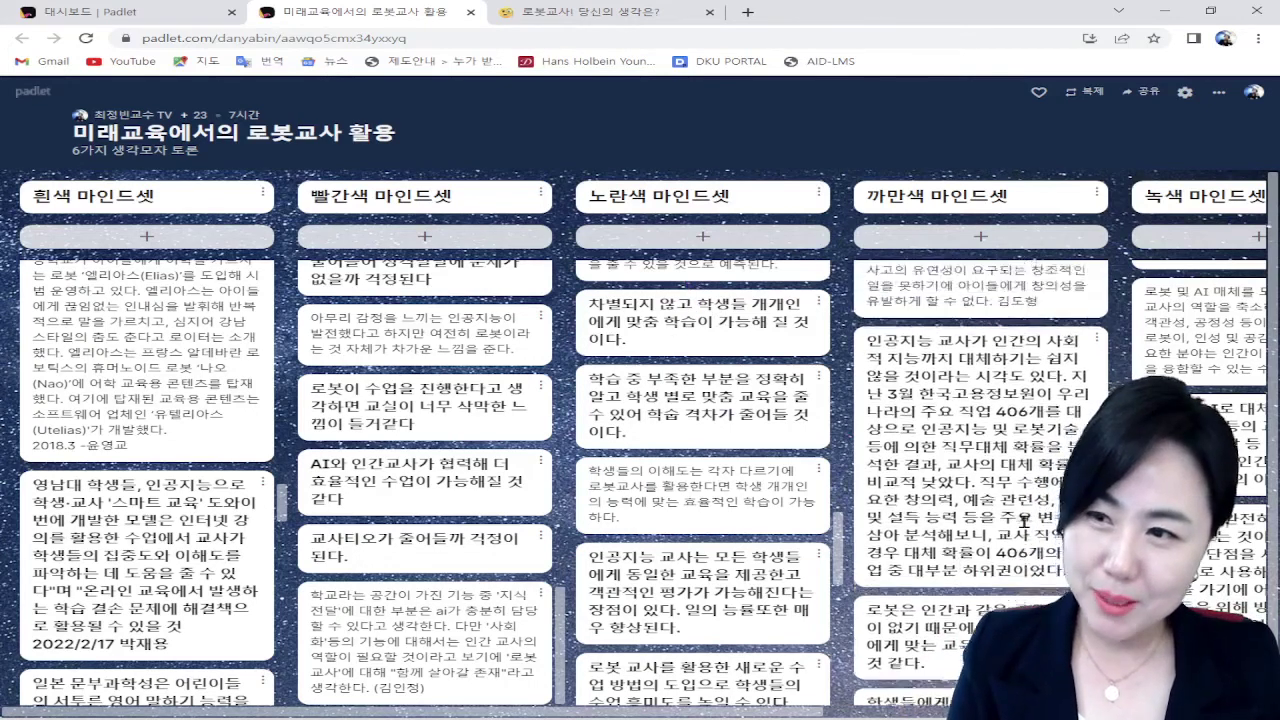
scroll(1024, 521, "down", 5)
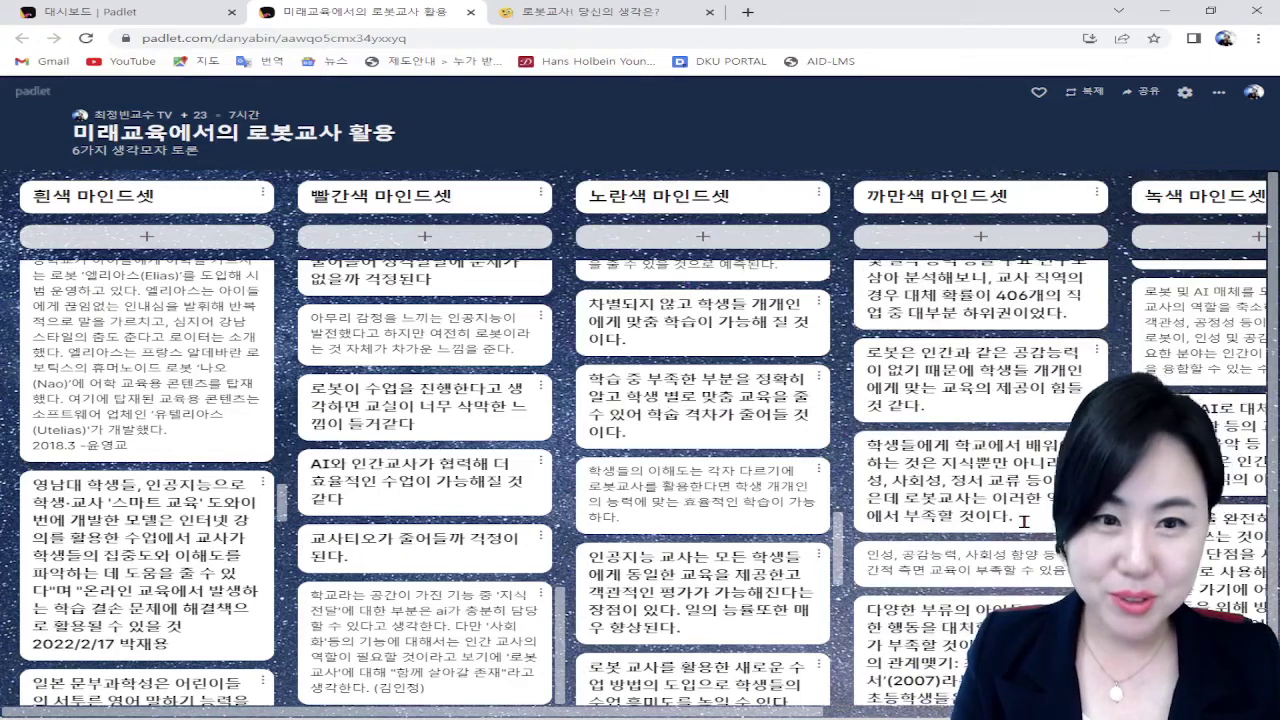
scroll(894, 515, "down", 1)
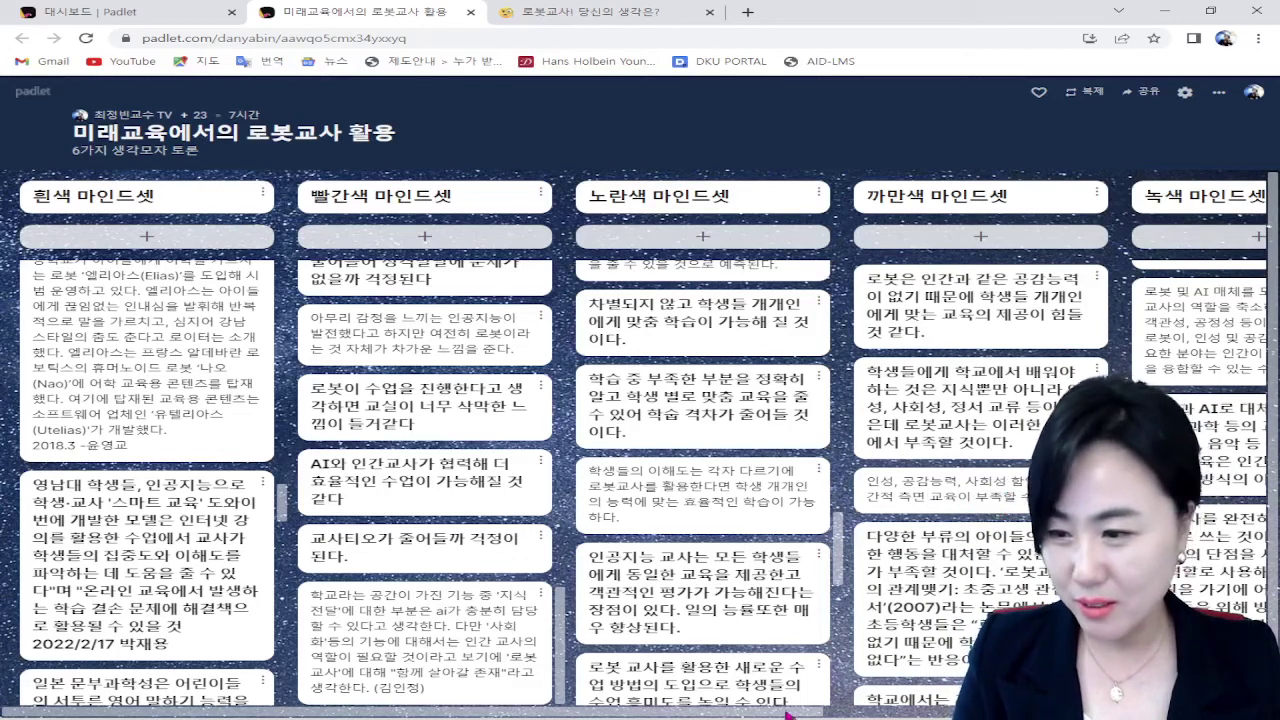
left_click_drag(787, 713, 1185, 713)
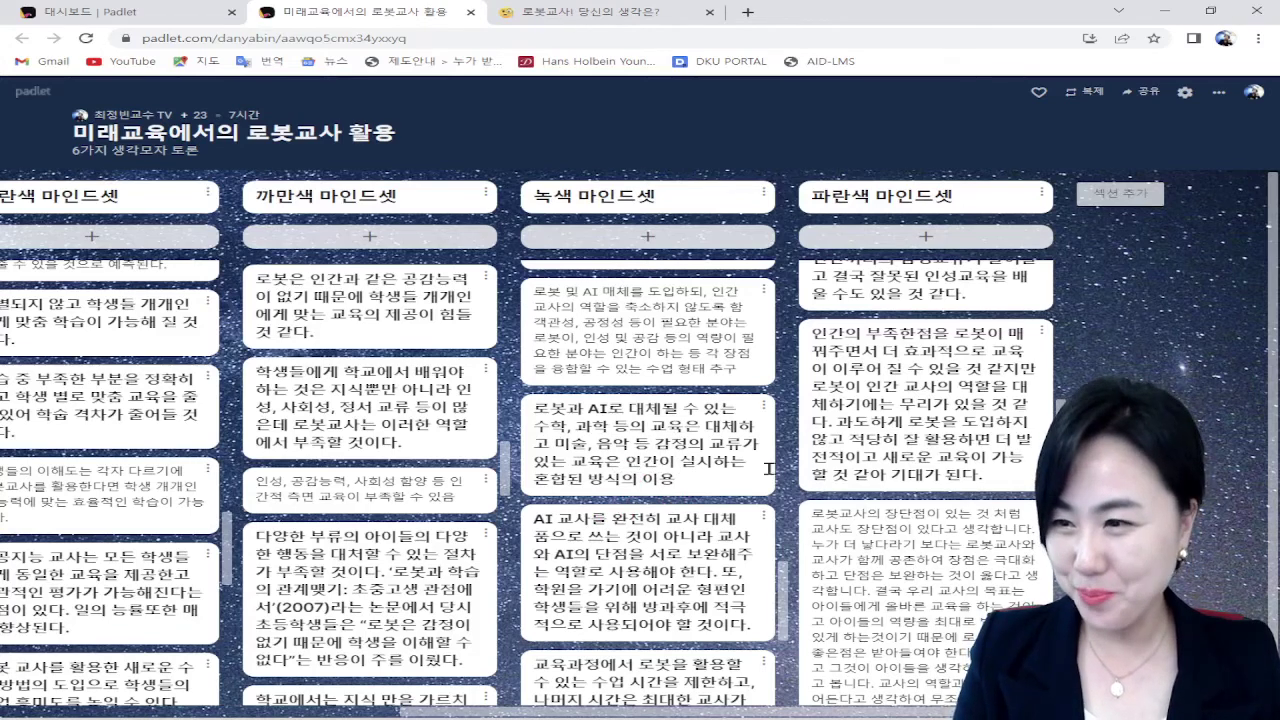
scroll(907, 492, "up", 10)
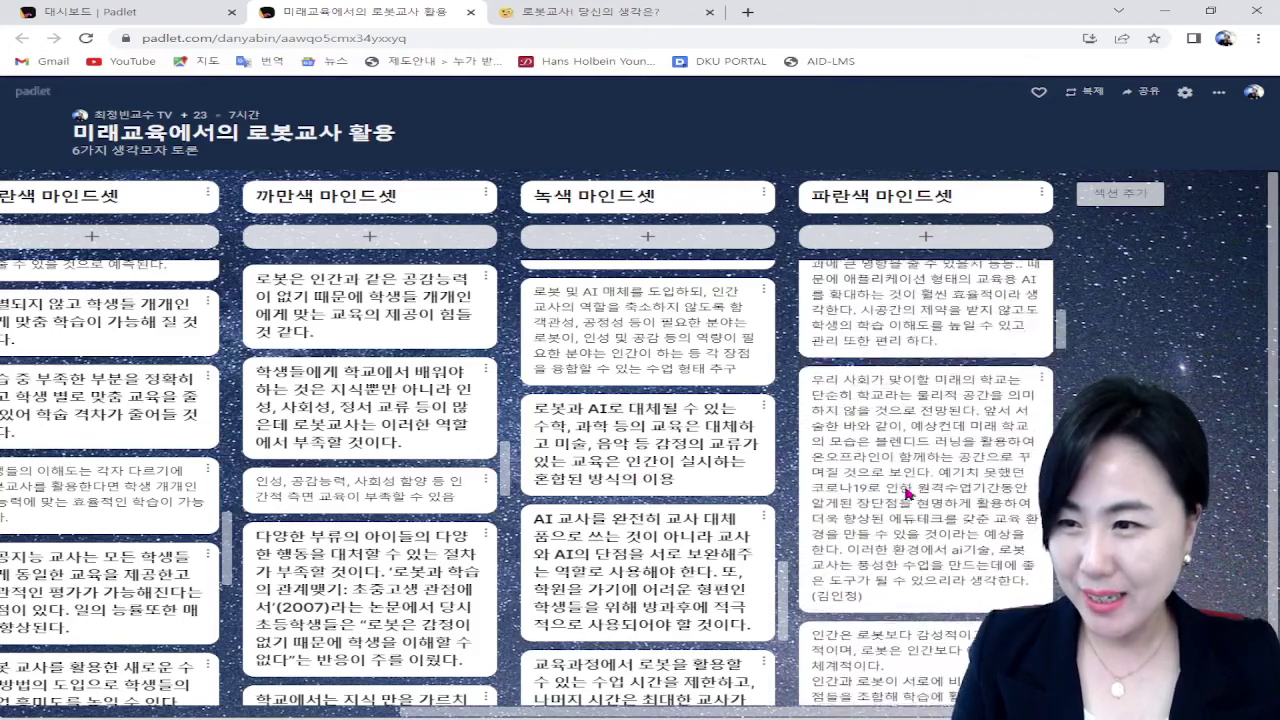
scroll(905, 492, "down", 10)
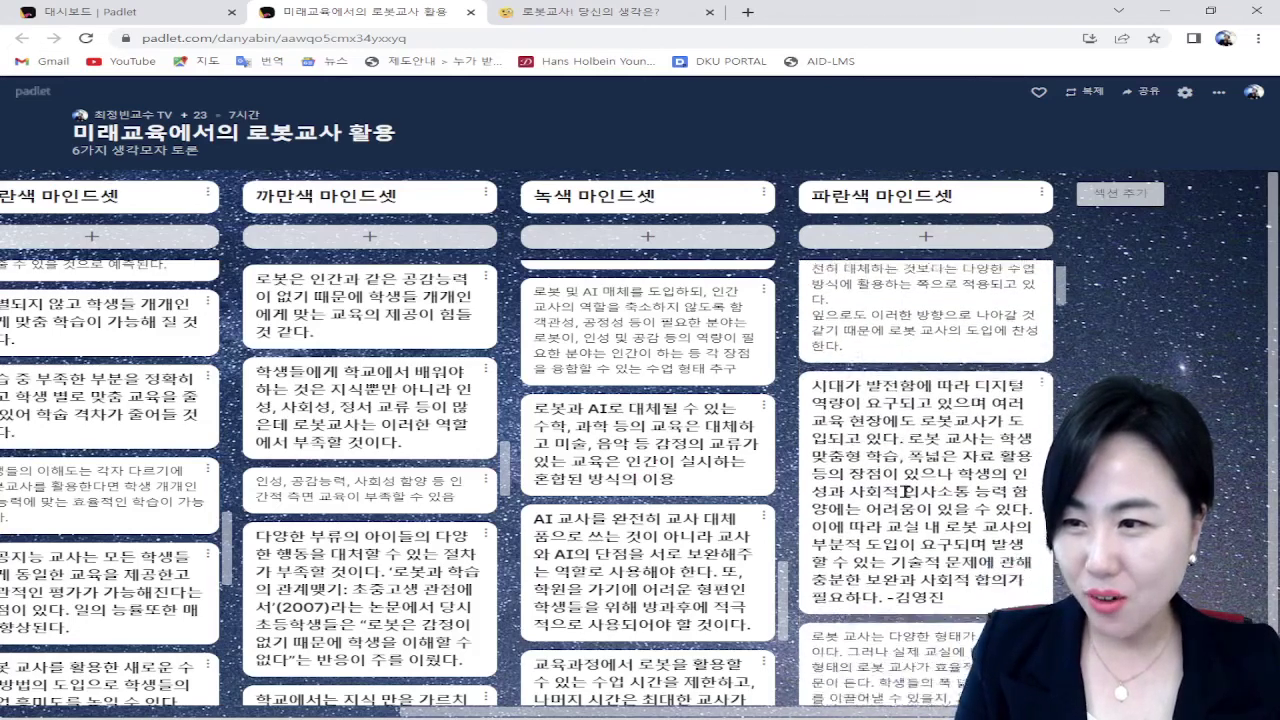
scroll(905, 497, "down", 10)
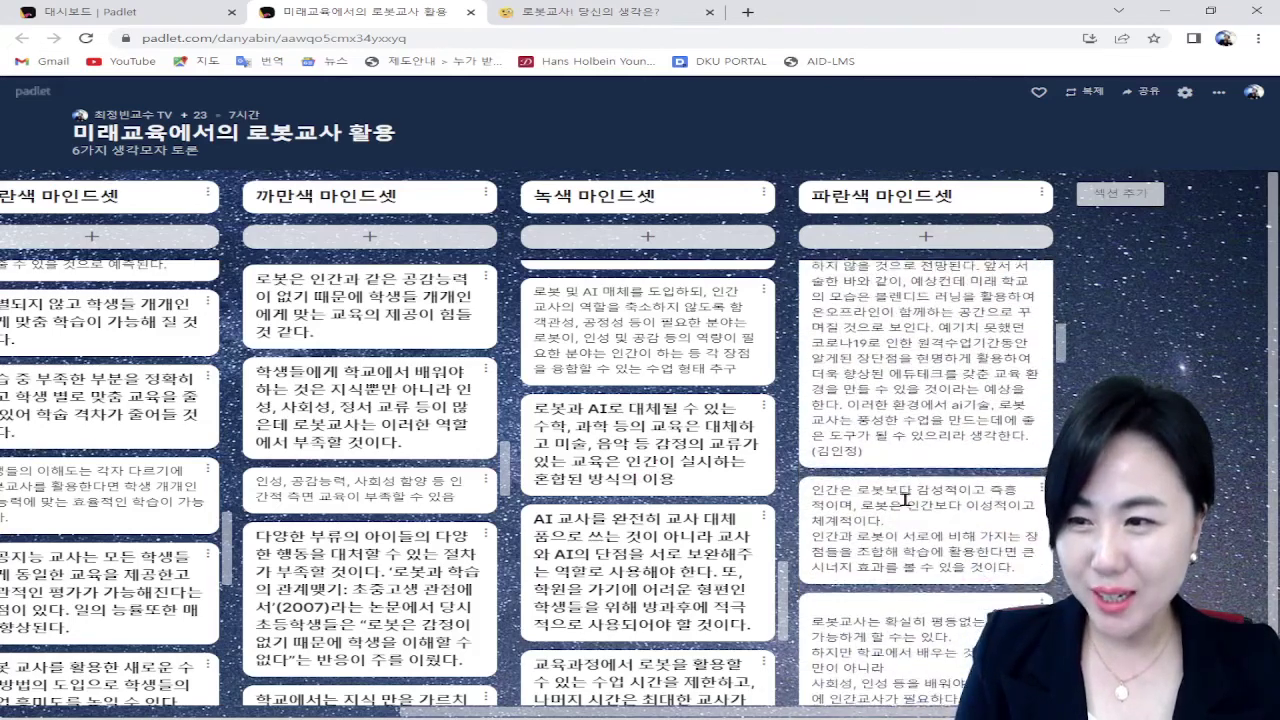
scroll(905, 502, "down", 1)
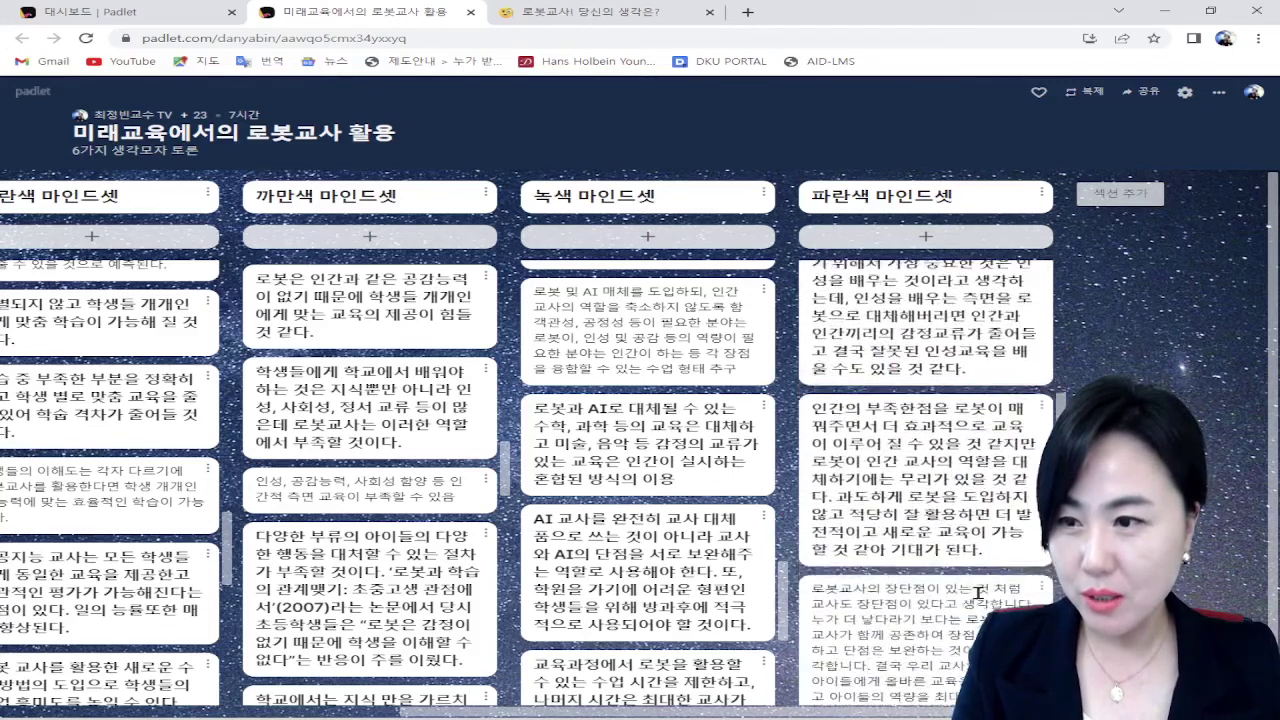
scroll(978, 592, "down", 10)
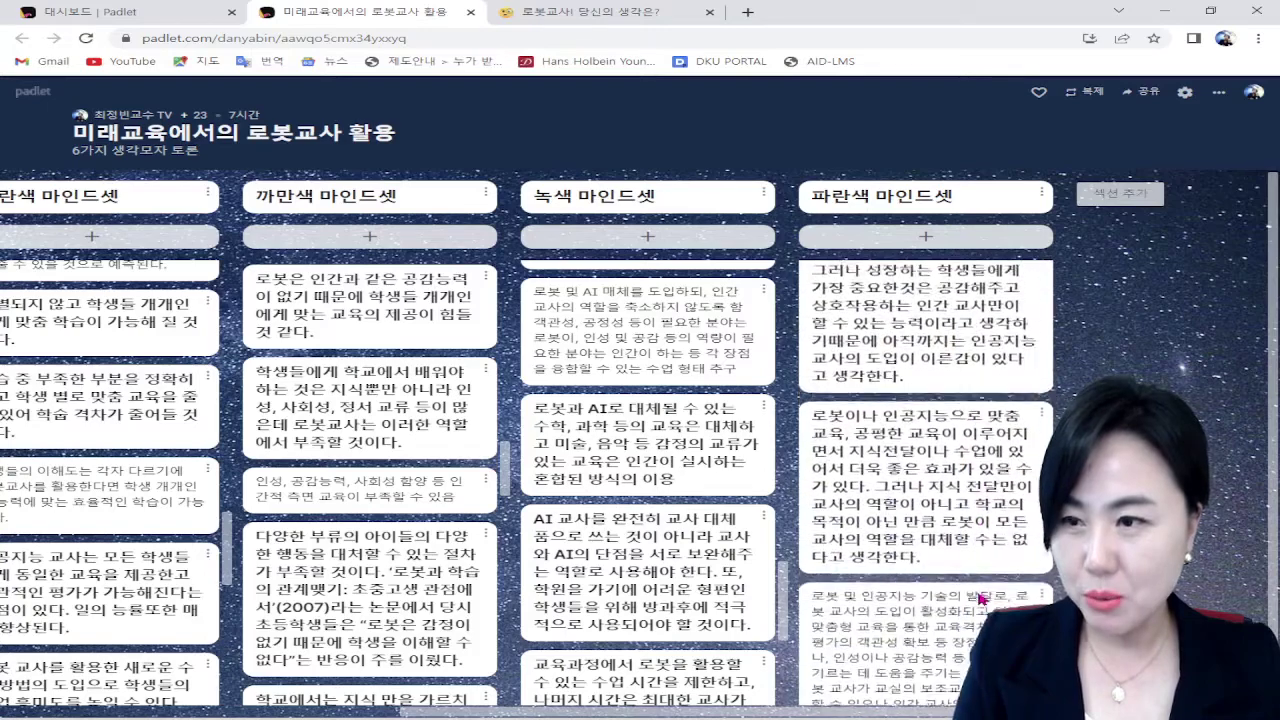
scroll(978, 592, "down", 10)
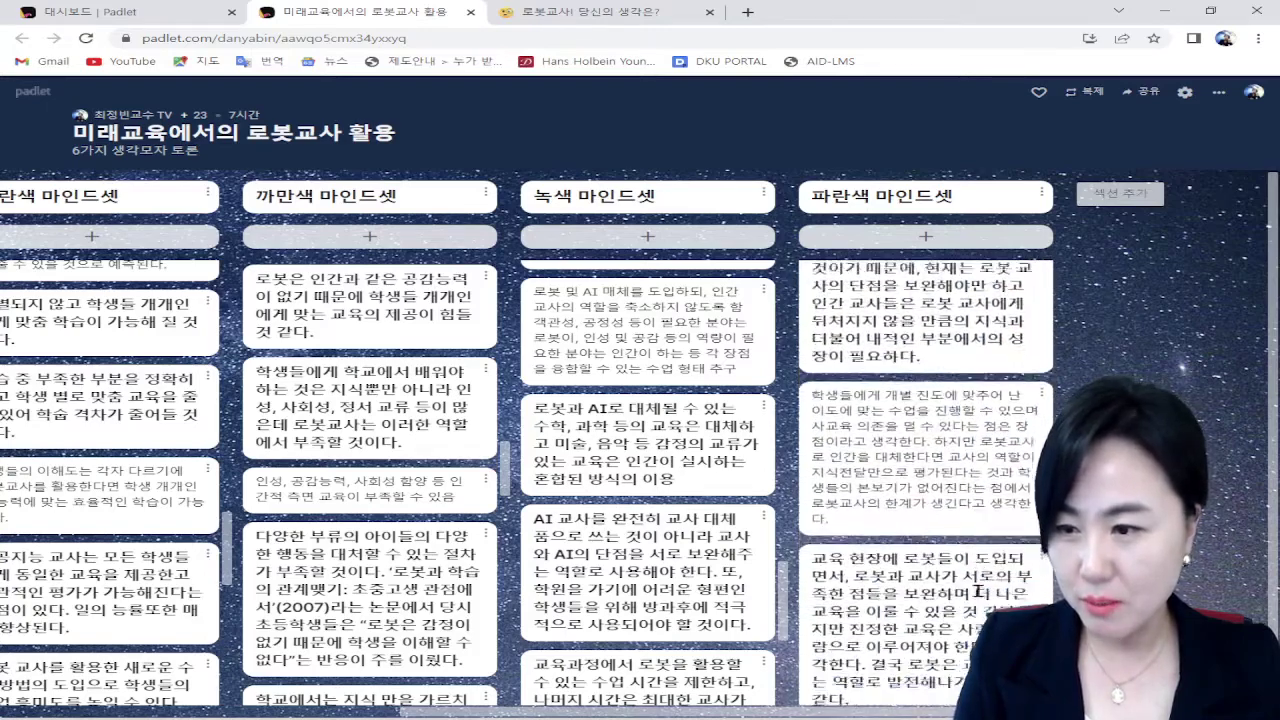
scroll(978, 592, "down", 10)
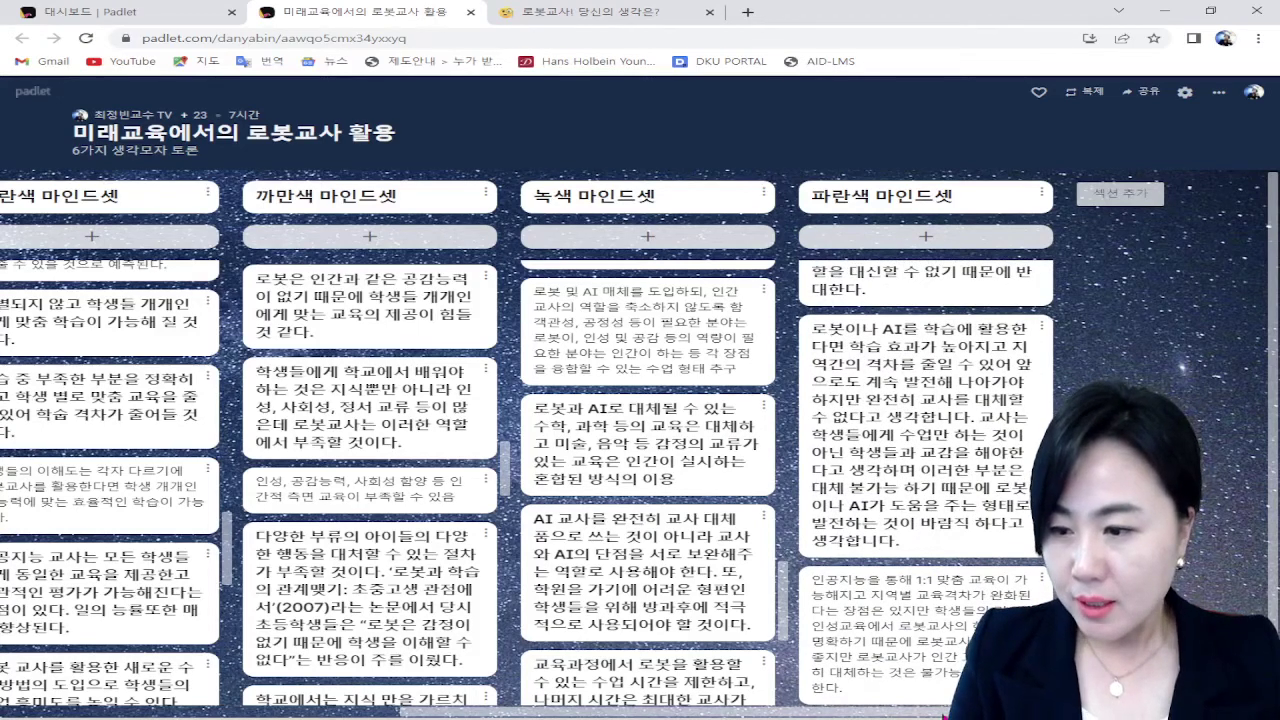
scroll(676, 714, "left", 5)
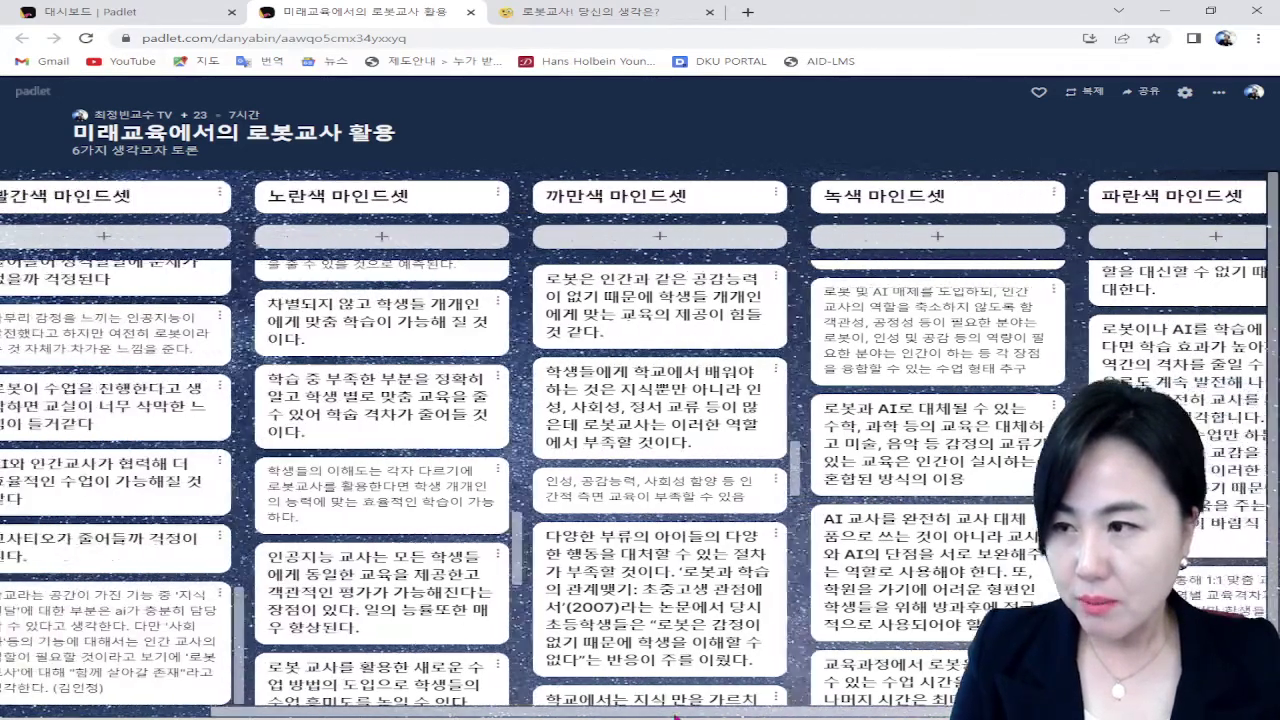
left_click_drag(676, 716, 556, 714)
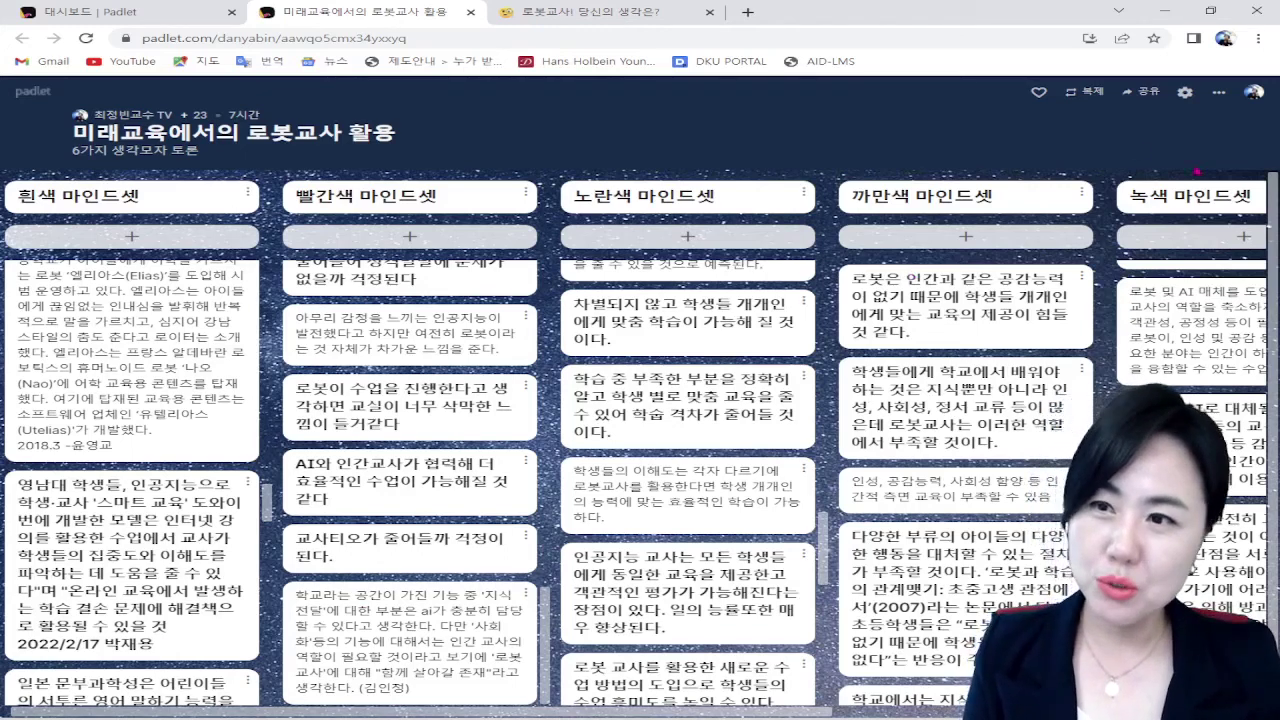
Step: Choose to export the board as a PDF from the board's extra options
left_click(1218, 92)
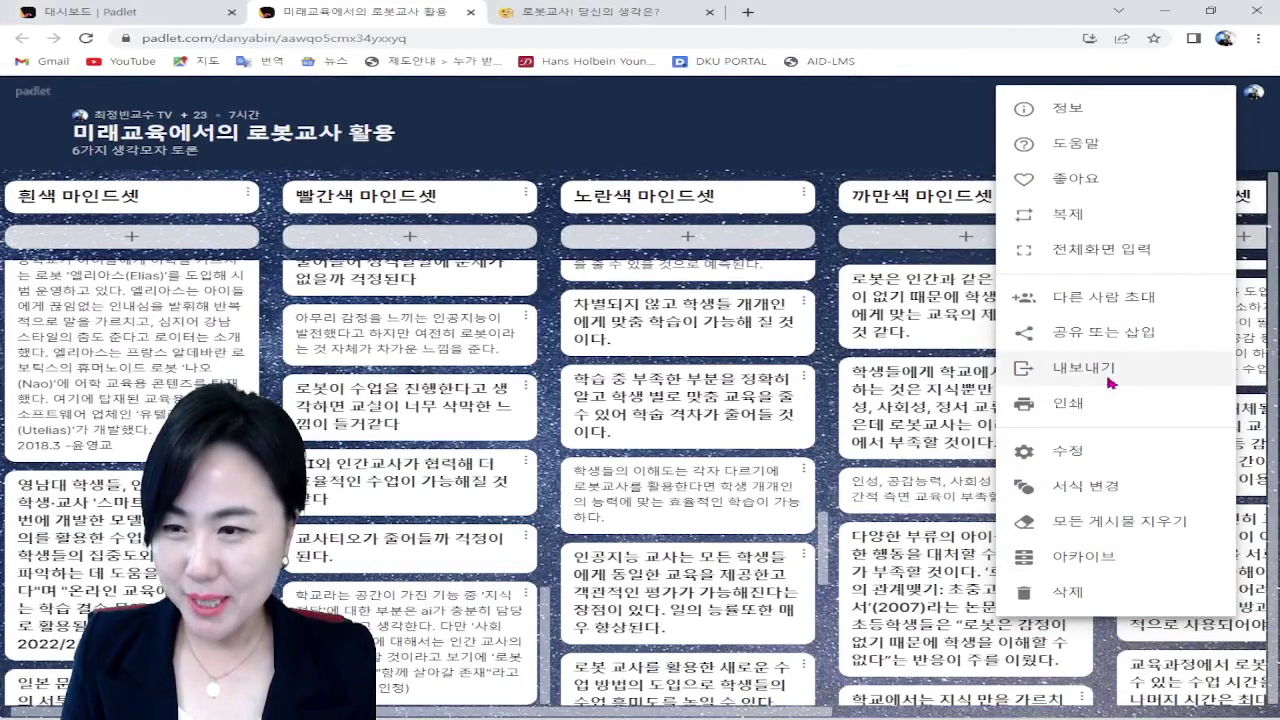
left_click(1090, 368)
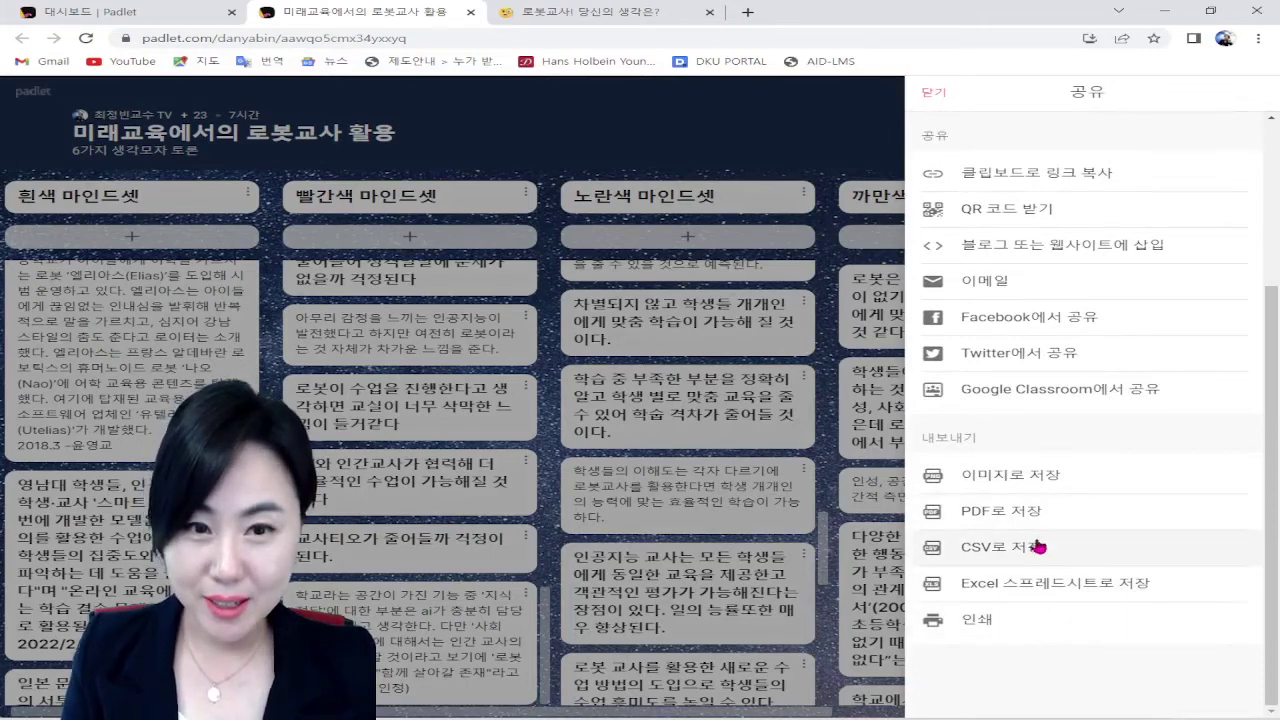
left_click(1001, 511)
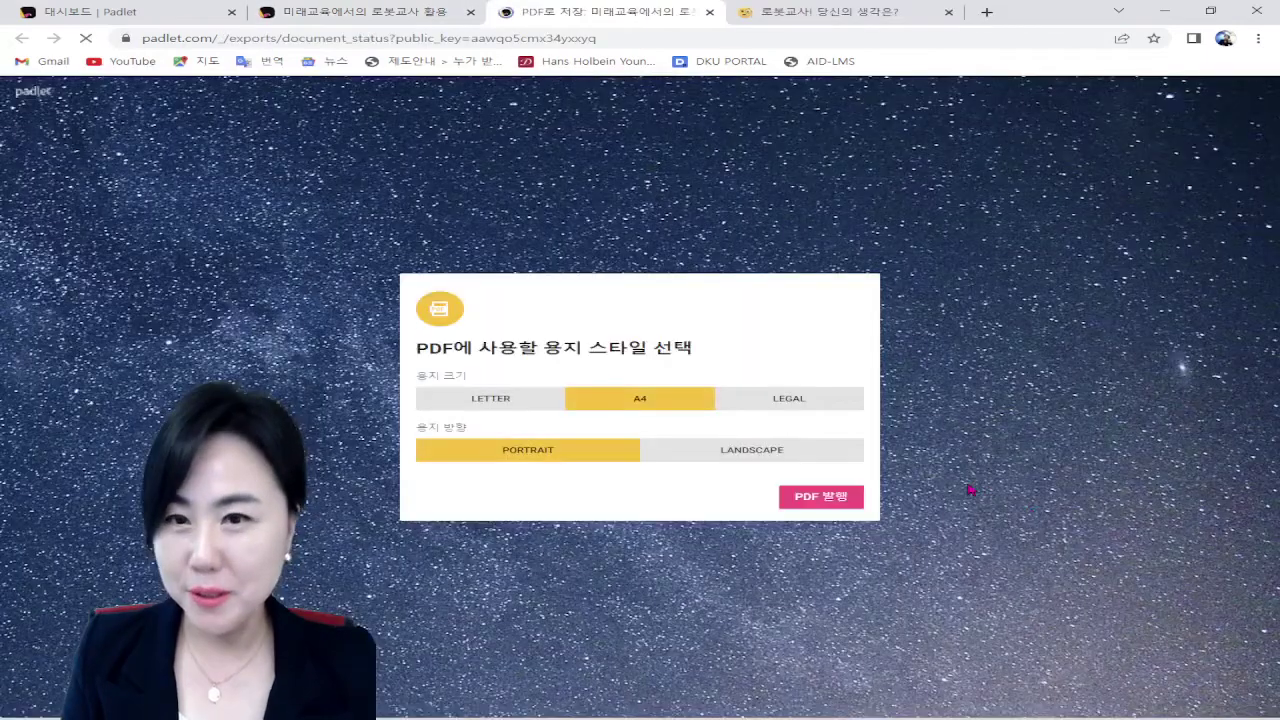
Step: Publish the board as an A4 portrait PDF and scroll through its 11 pages
left_click(797, 505)
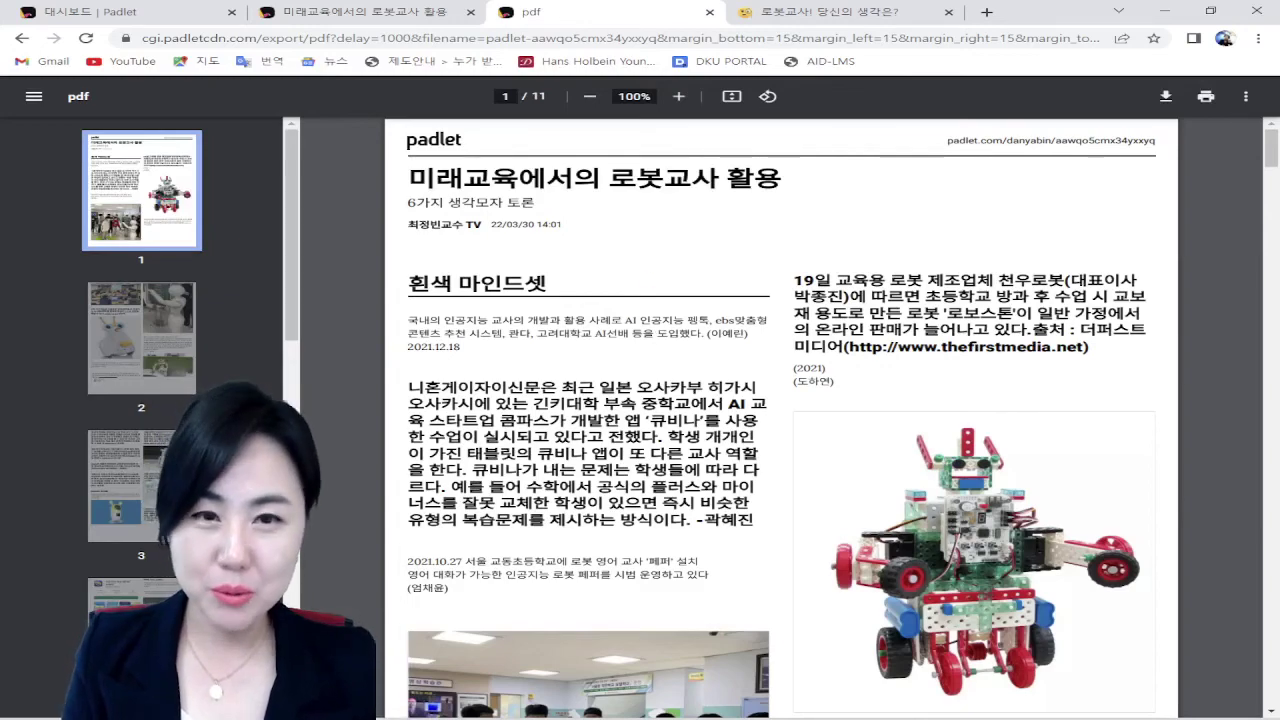
scroll(703, 377, "down", 10)
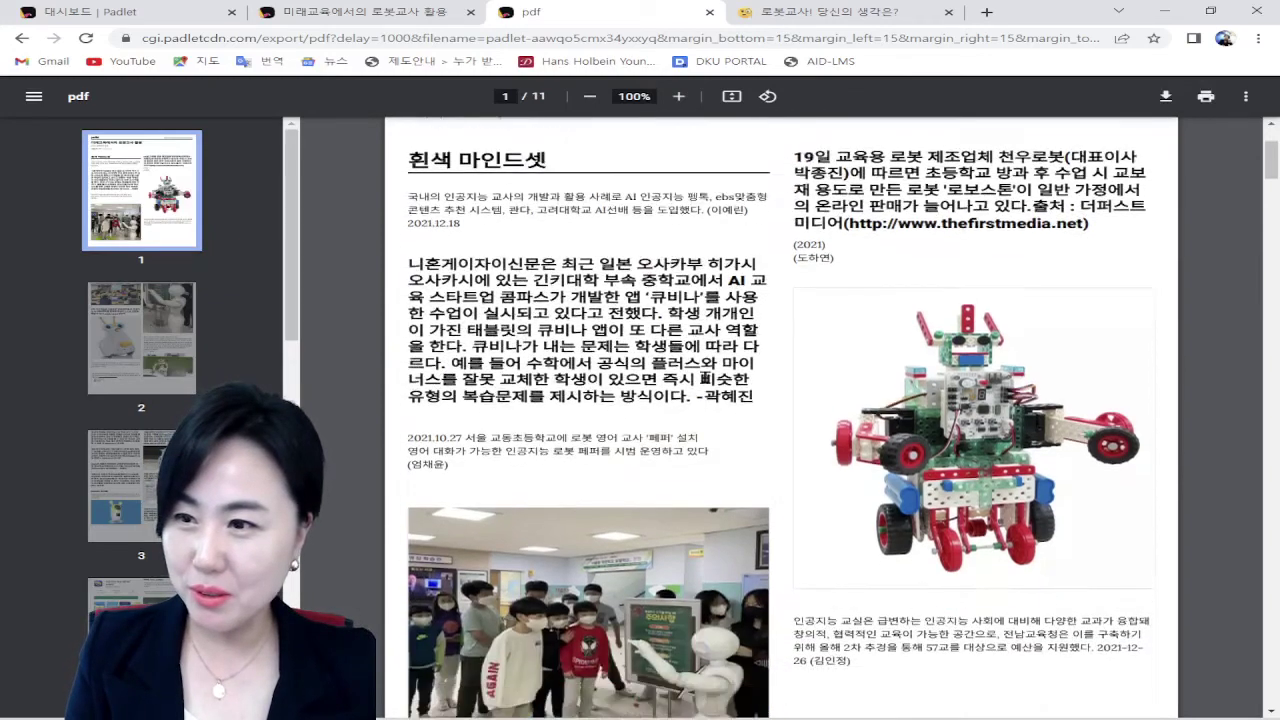
scroll(704, 377, "down", 10)
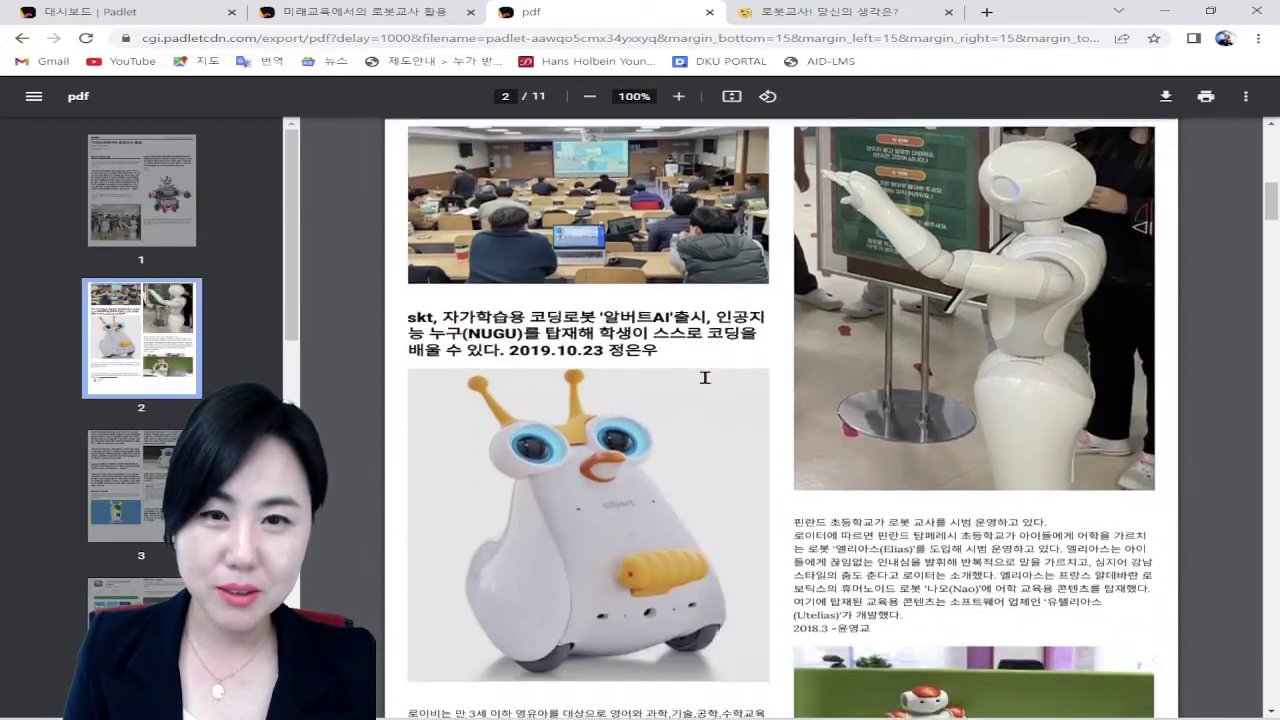
scroll(704, 377, "down", 12)
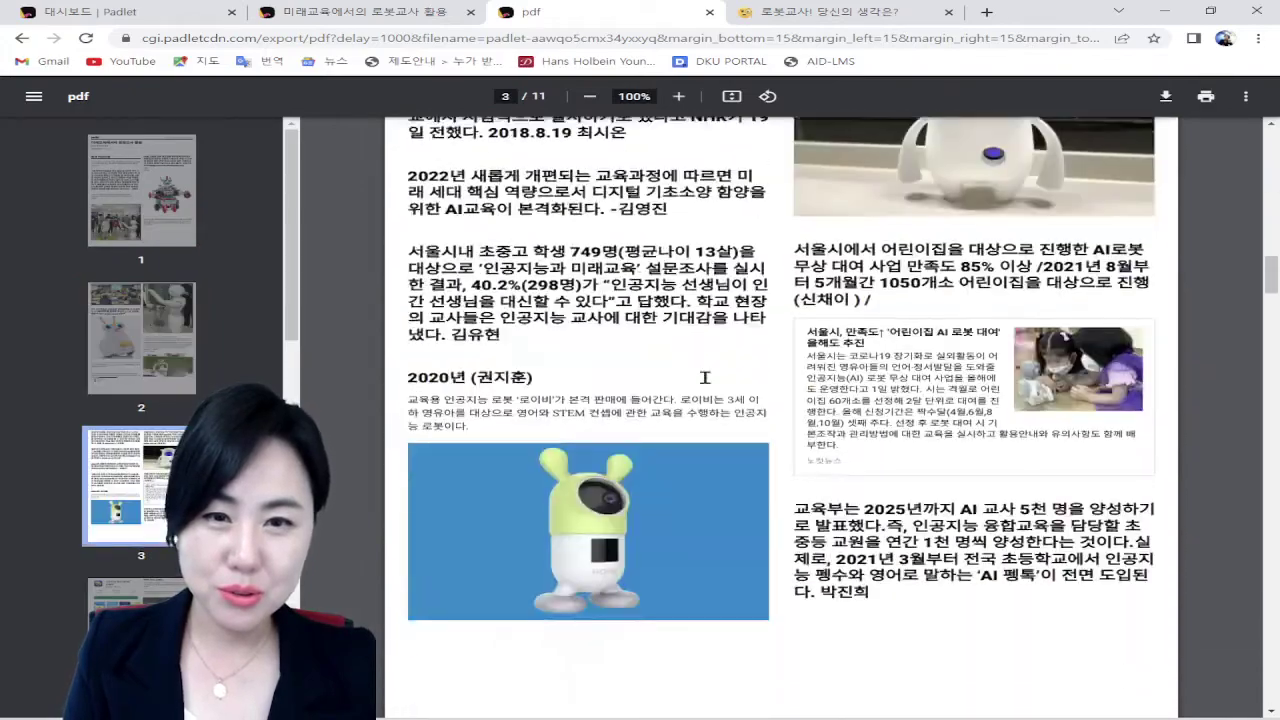
scroll(704, 377, "down", 5)
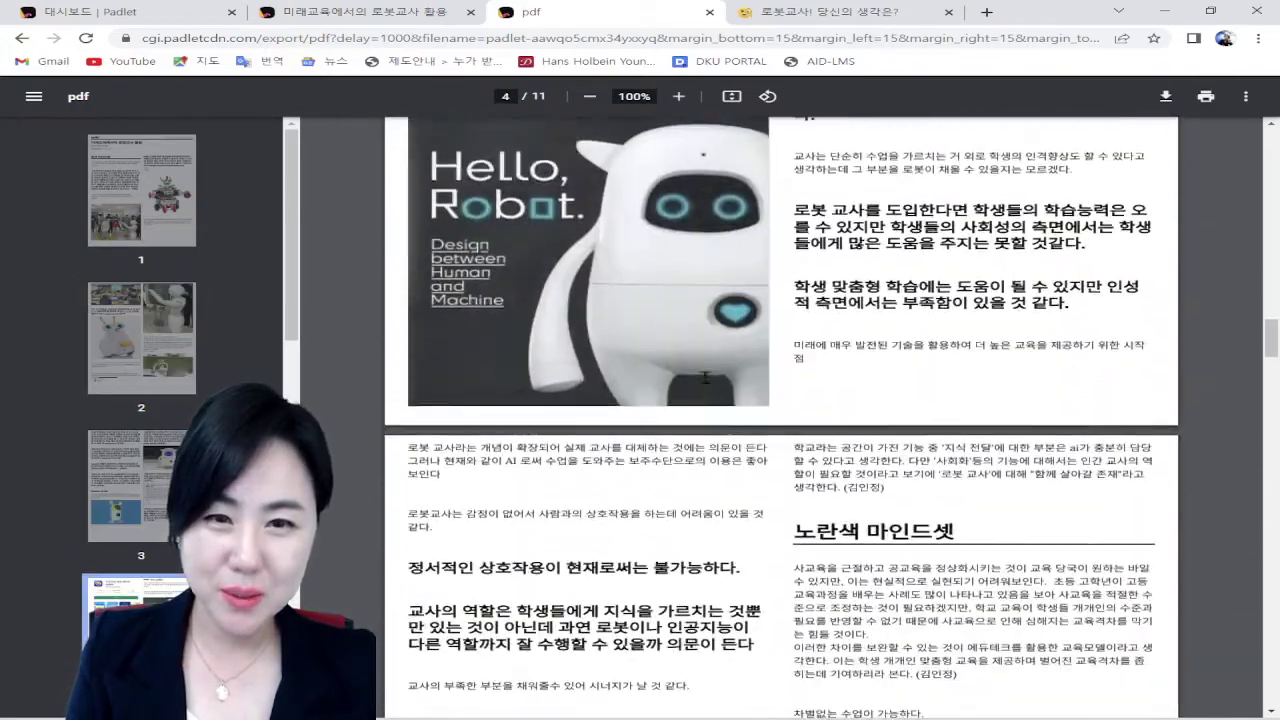
scroll(704, 377, "up", 8)
scroll(704, 377, "down", 2)
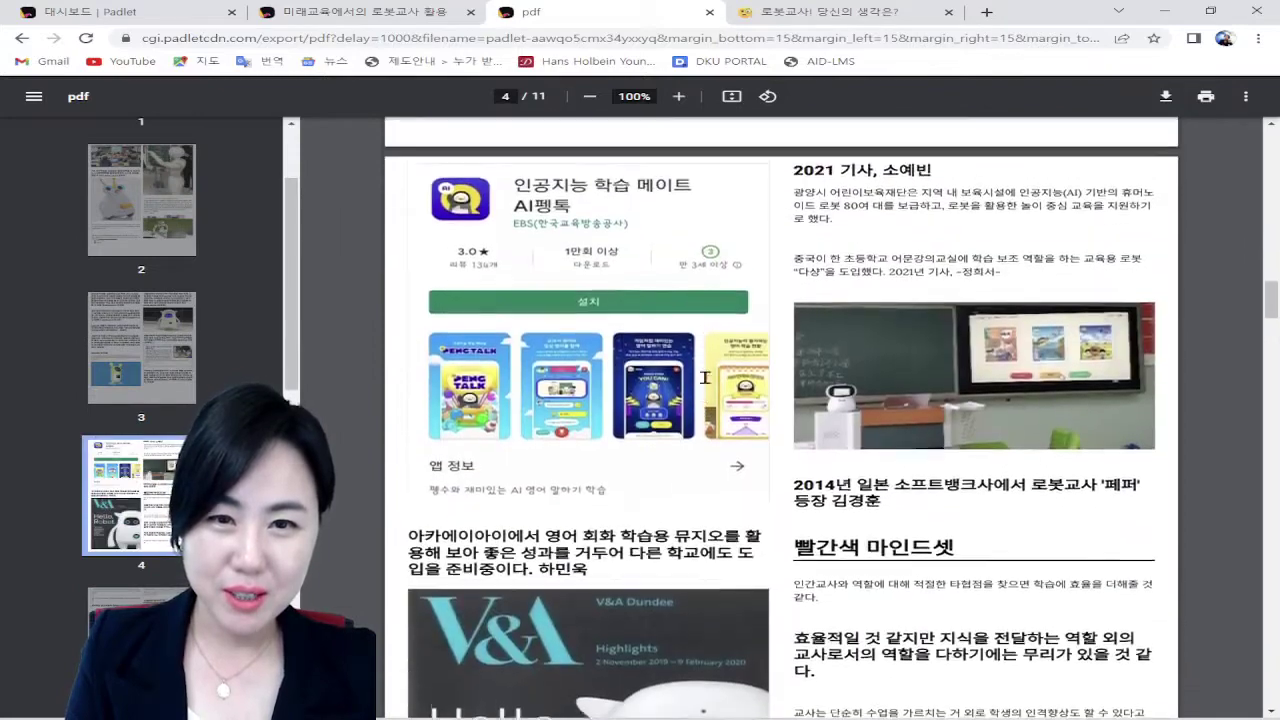
scroll(704, 377, "up", 1)
scroll(704, 377, "down", 5)
scroll(704, 377, "down", 2)
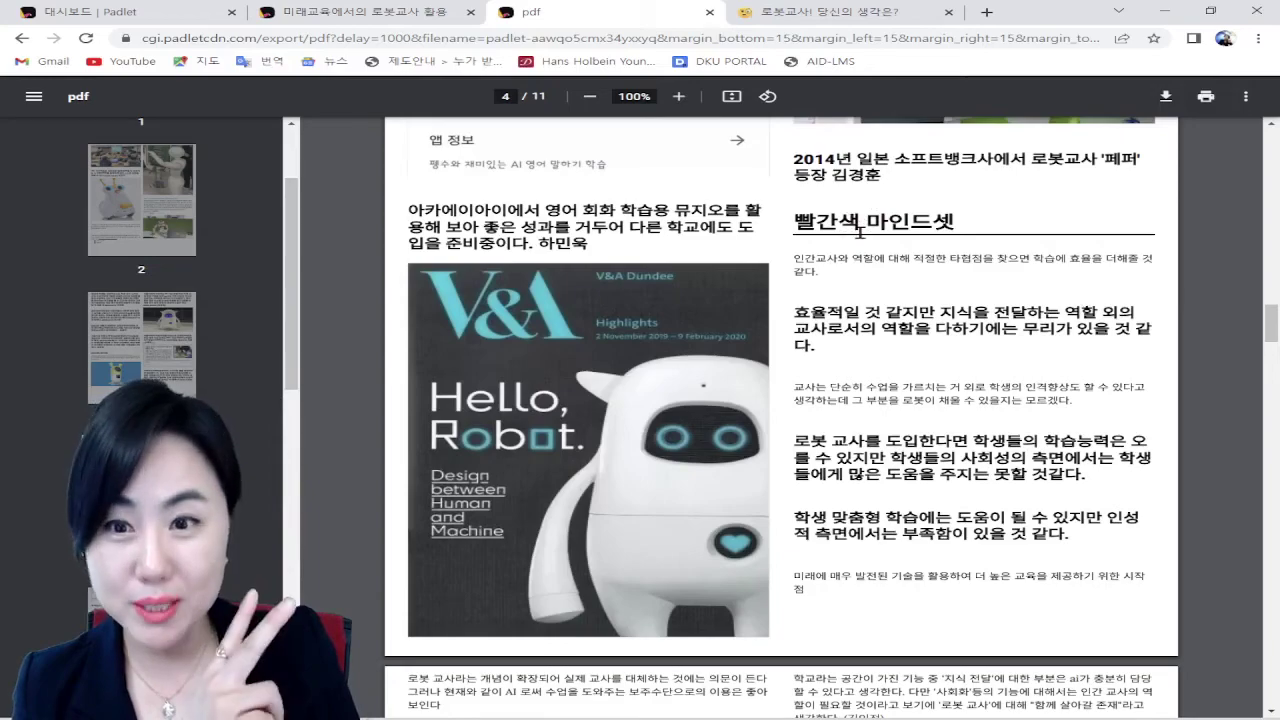
scroll(865, 358, "down", 5)
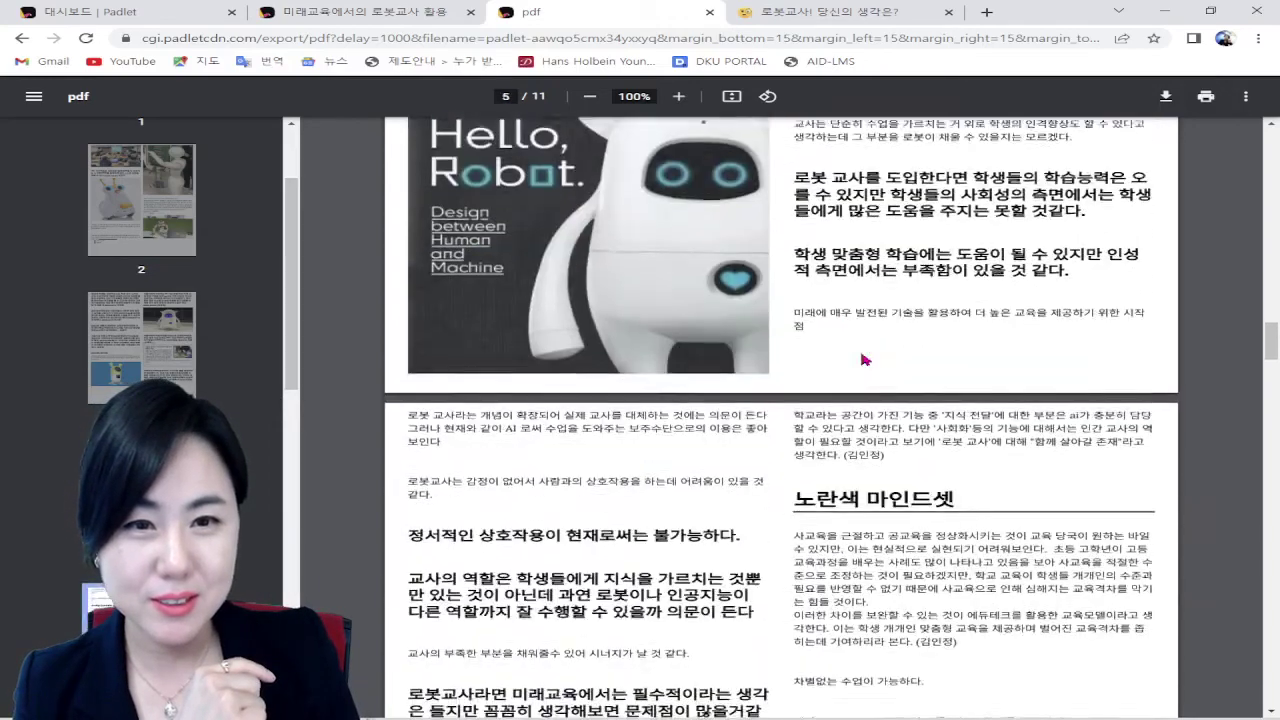
scroll(863, 358, "down", 8)
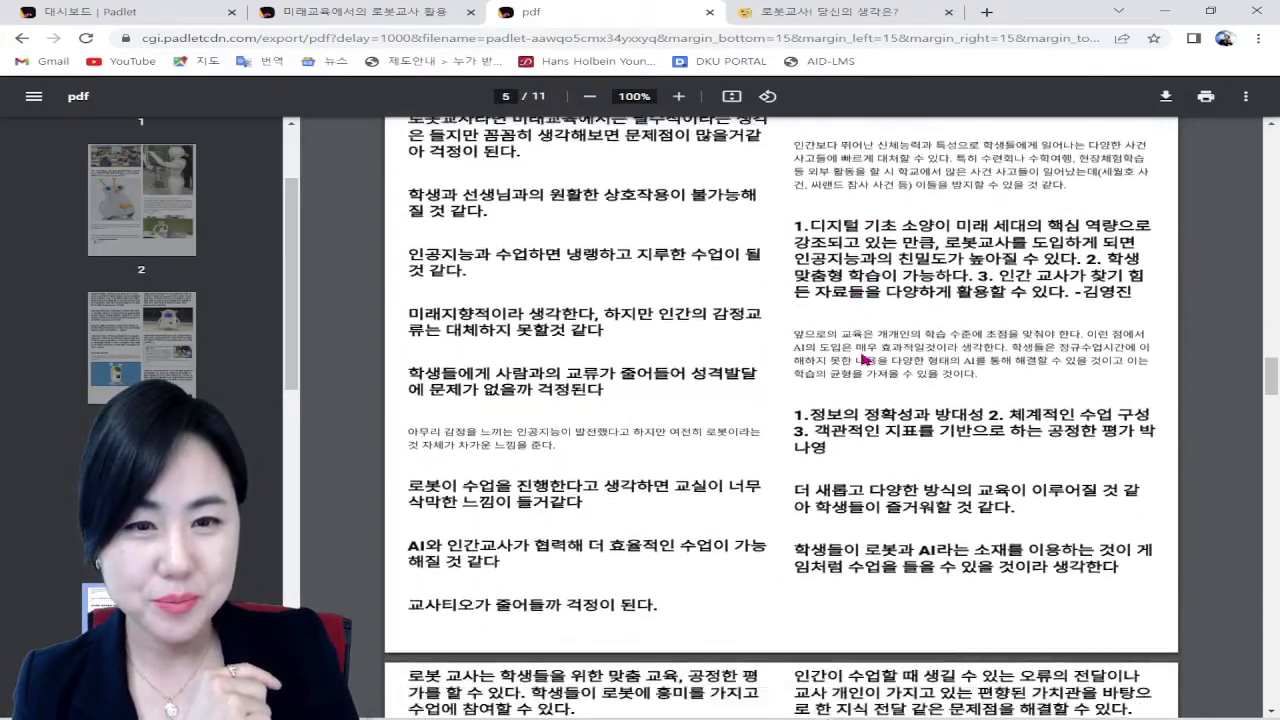
scroll(826, 394, "down", 1)
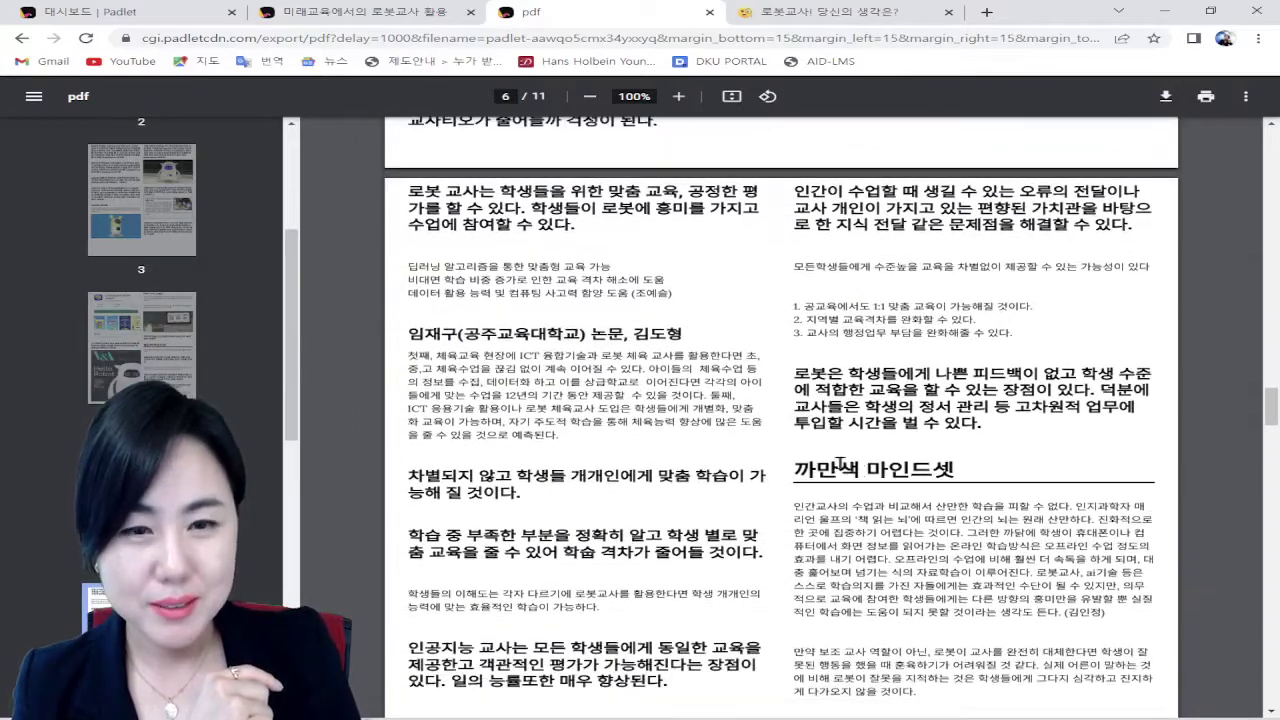
scroll(840, 463, "down", 10)
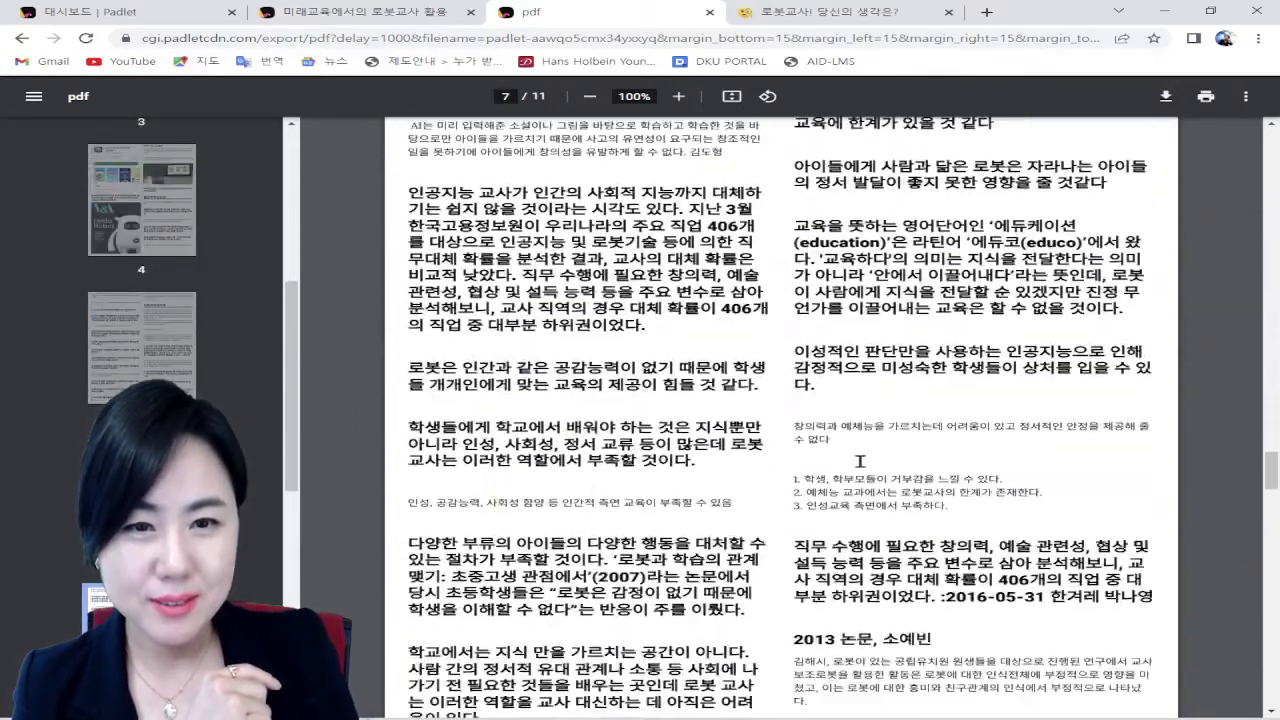
scroll(860, 461, "down", 5)
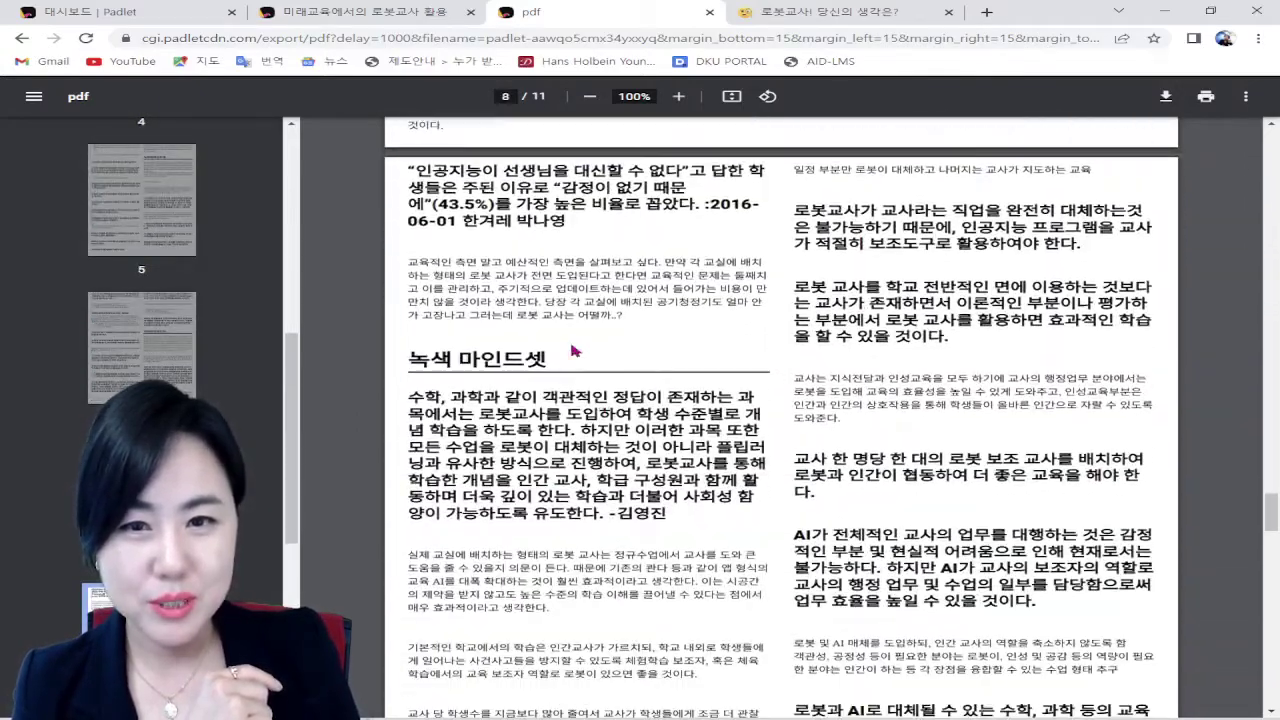
scroll(574, 350, "down", 10)
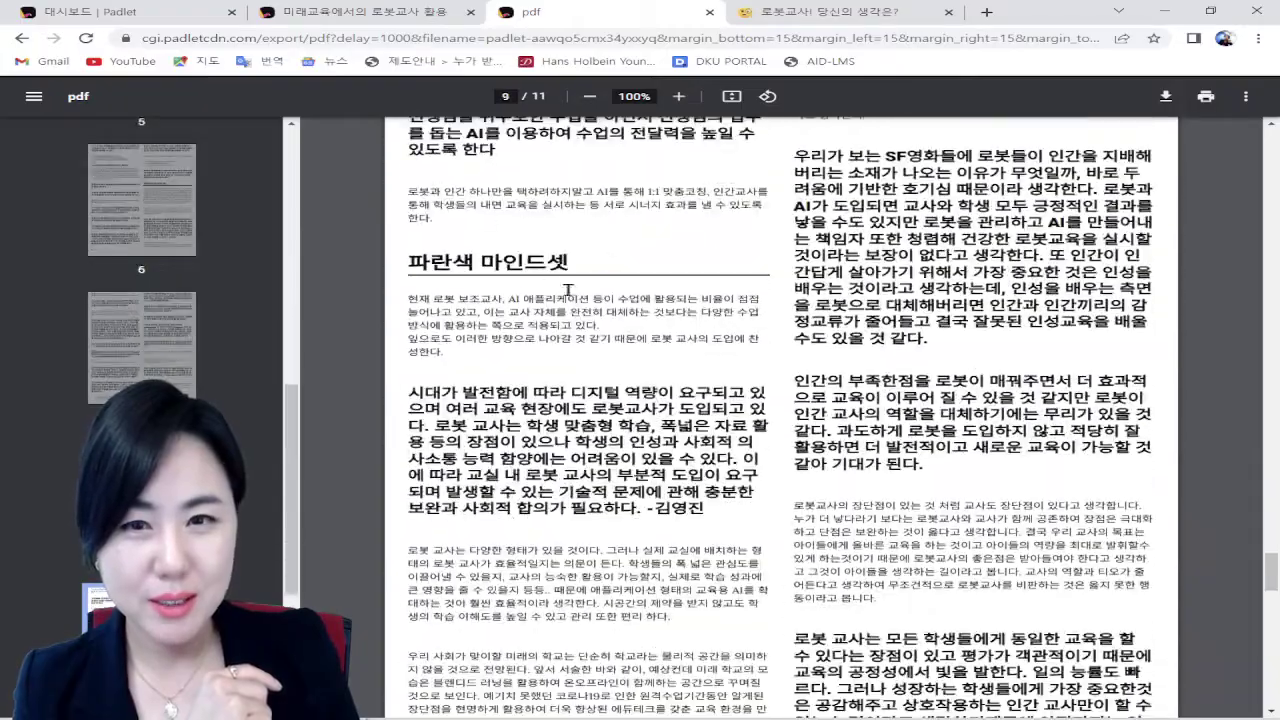
scroll(567, 290, "down", 20)
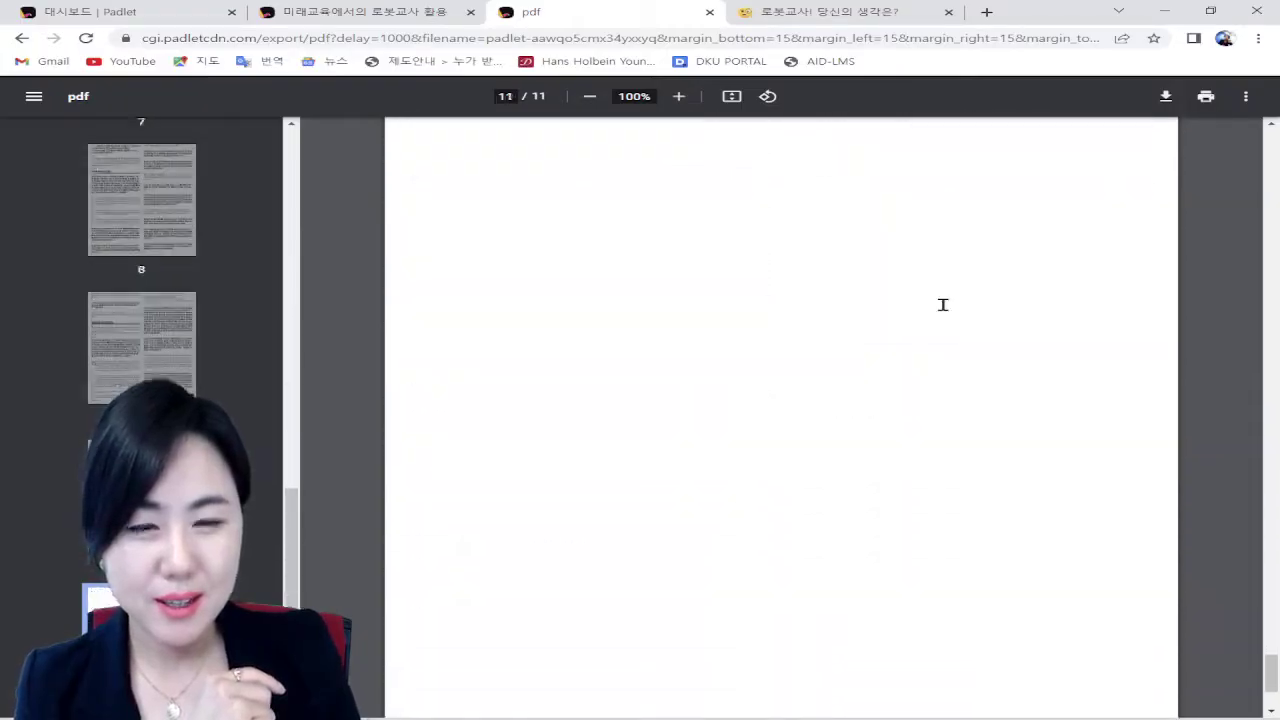
scroll(942, 304, "up", 15)
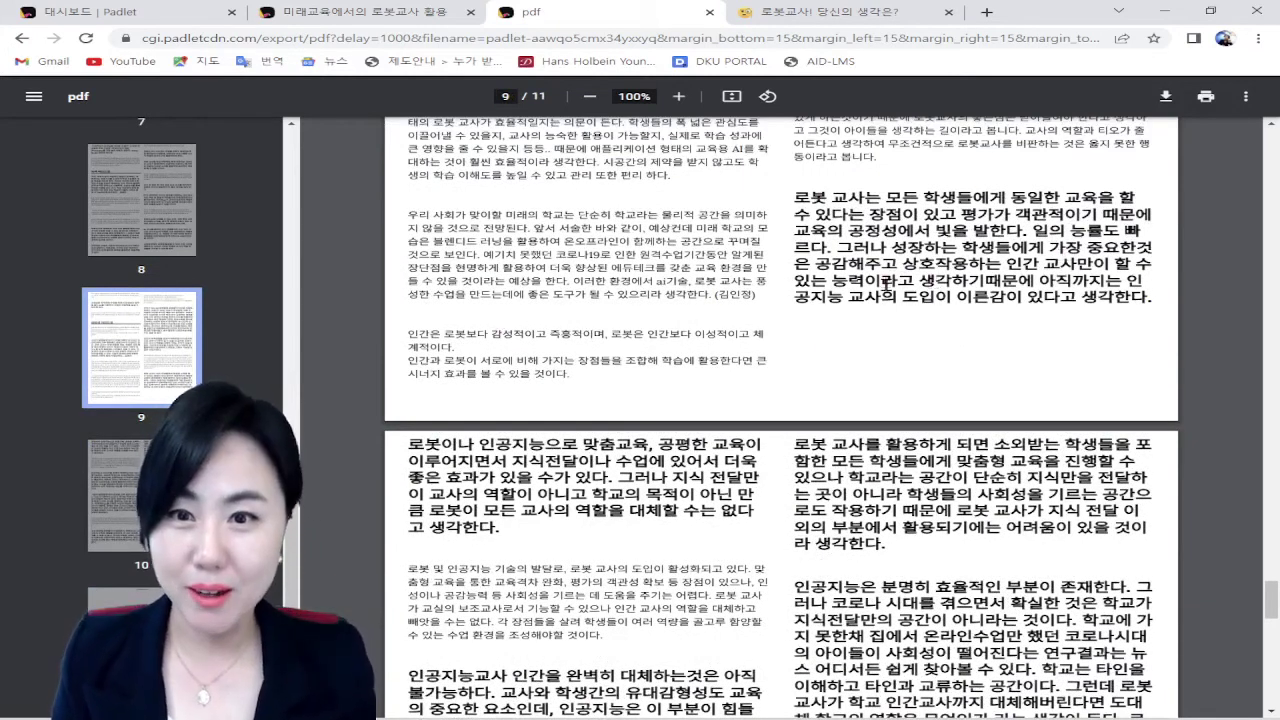
Step: Return to the board tab and close the share and export panel
left_click(18, 40)
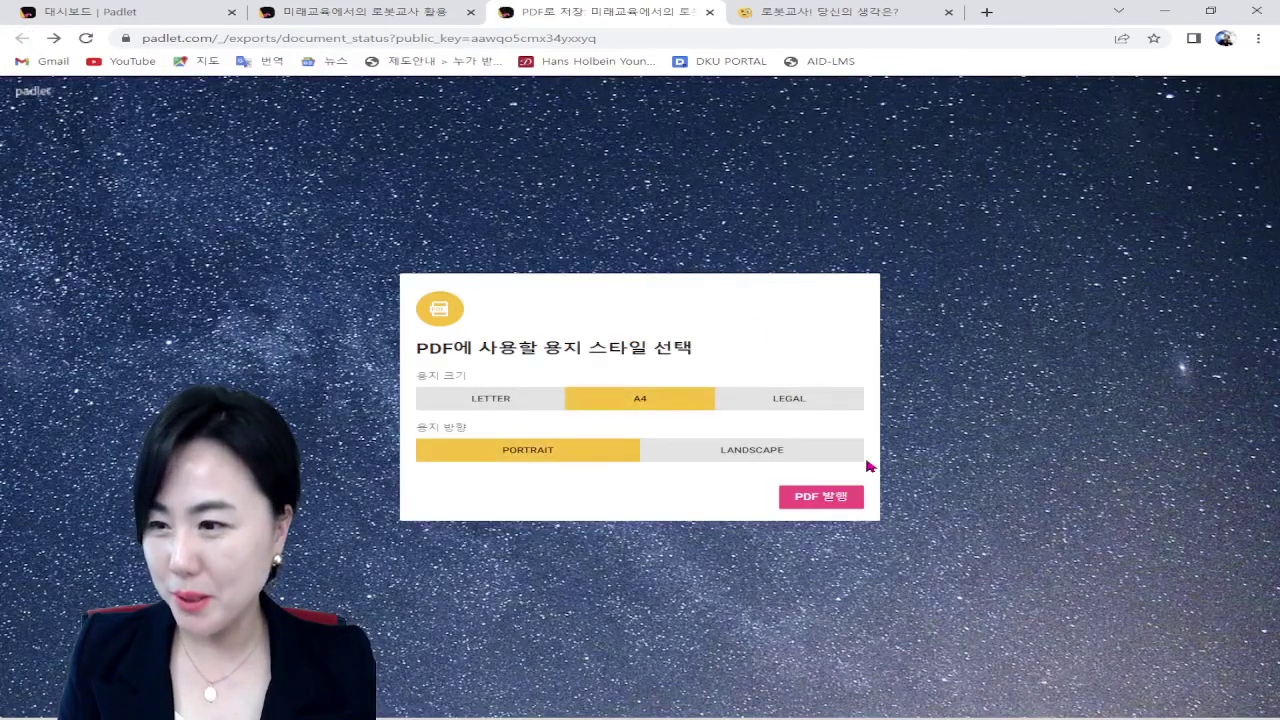
left_click(390, 10)
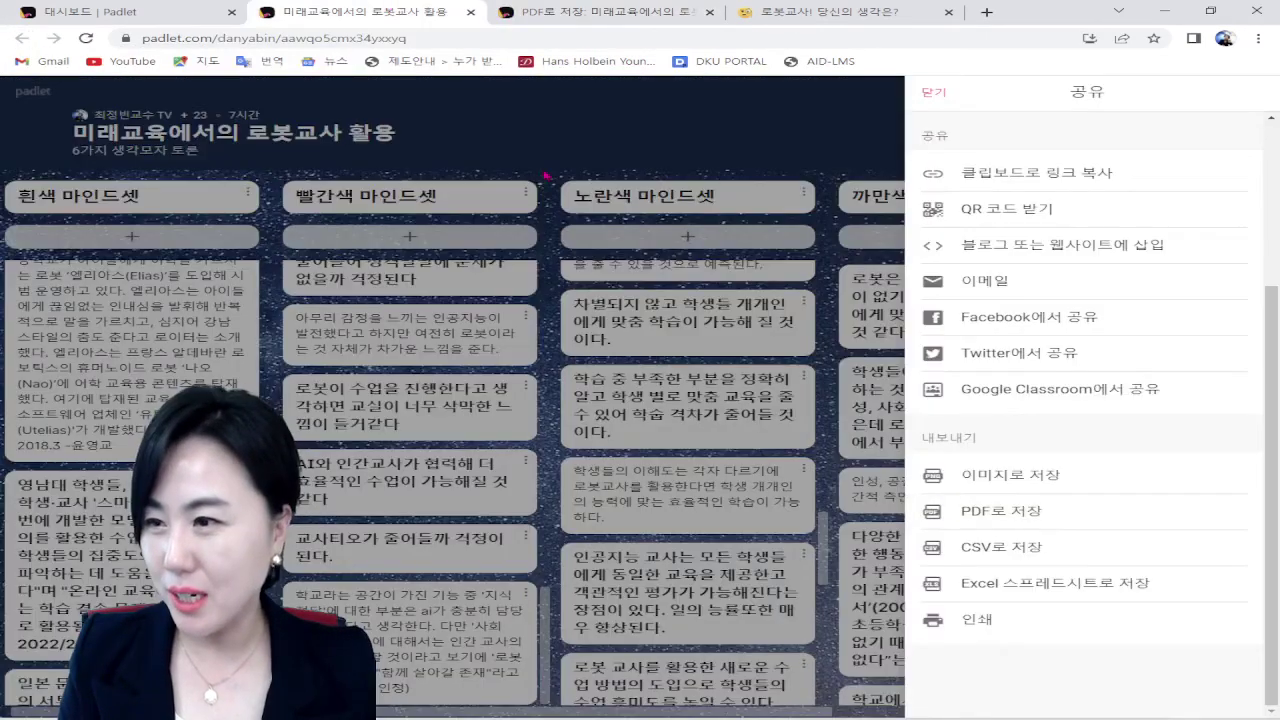
left_click(934, 93)
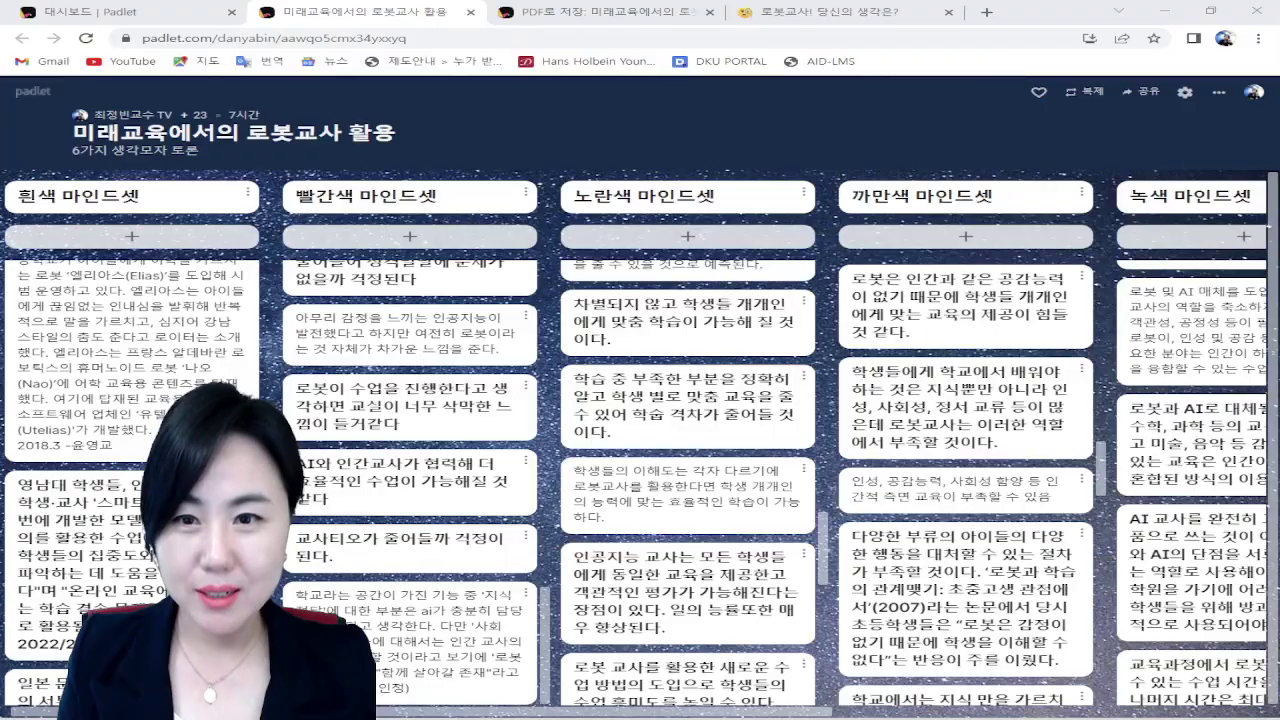